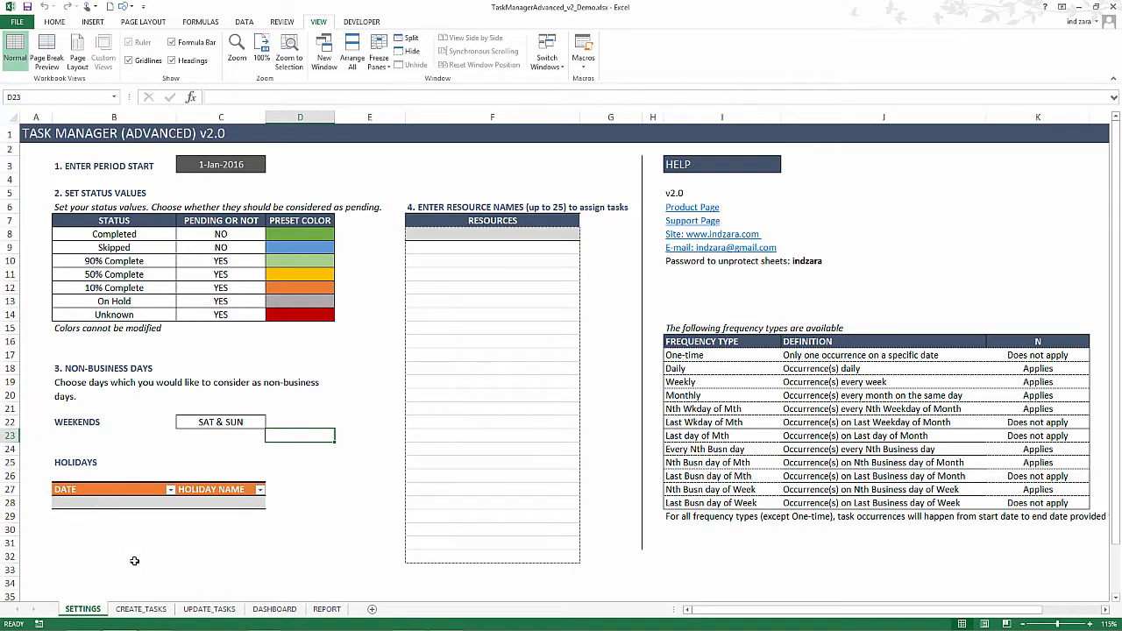
Look through the CREATE_TASKS, UPDATE_TASKS, DASHBOARD and REPORT sheets, and return to the SETTINGS sheet.
{"action": "left_click", "coordinate": [145, 609]}
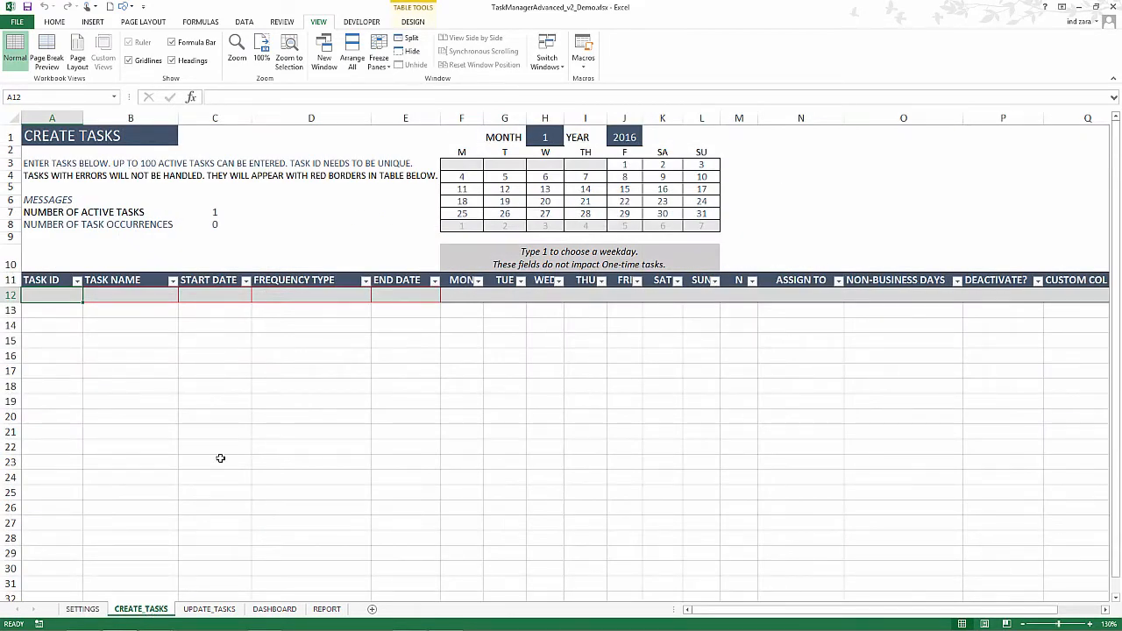
{"action": "left_click", "coordinate": [210, 609]}
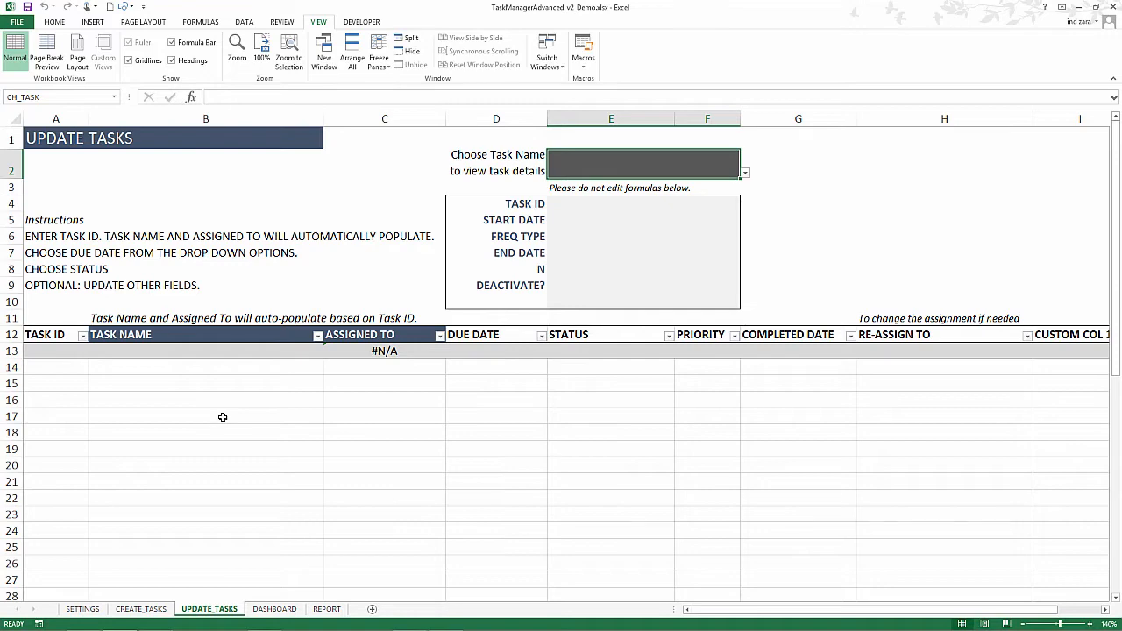
{"action": "left_click", "coordinate": [280, 610]}
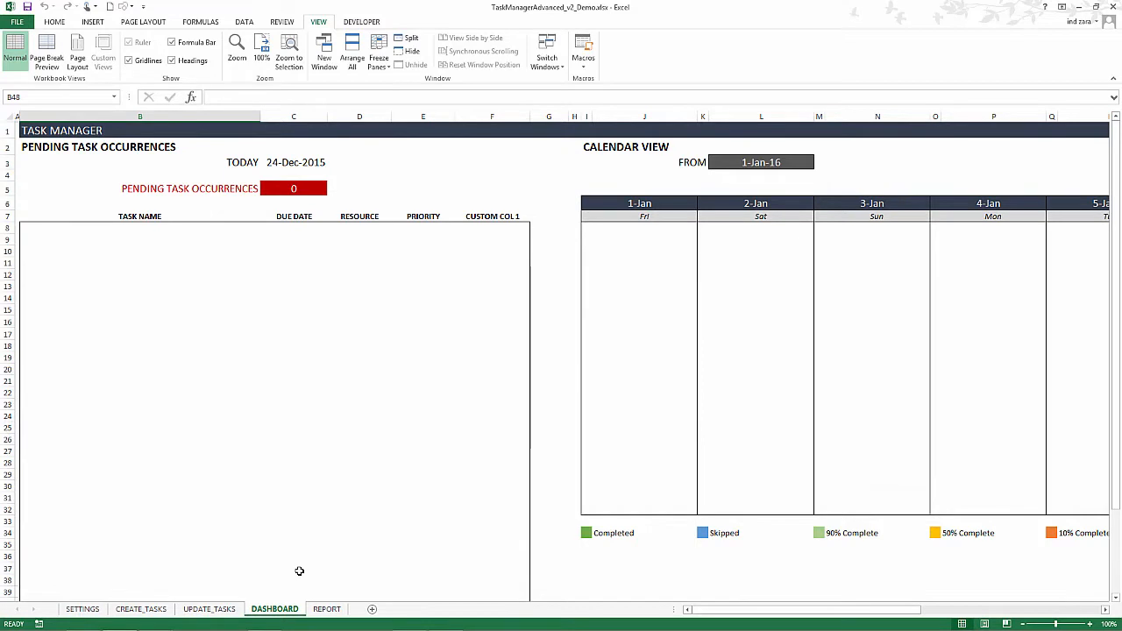
{"action": "left_click", "coordinate": [332, 605]}
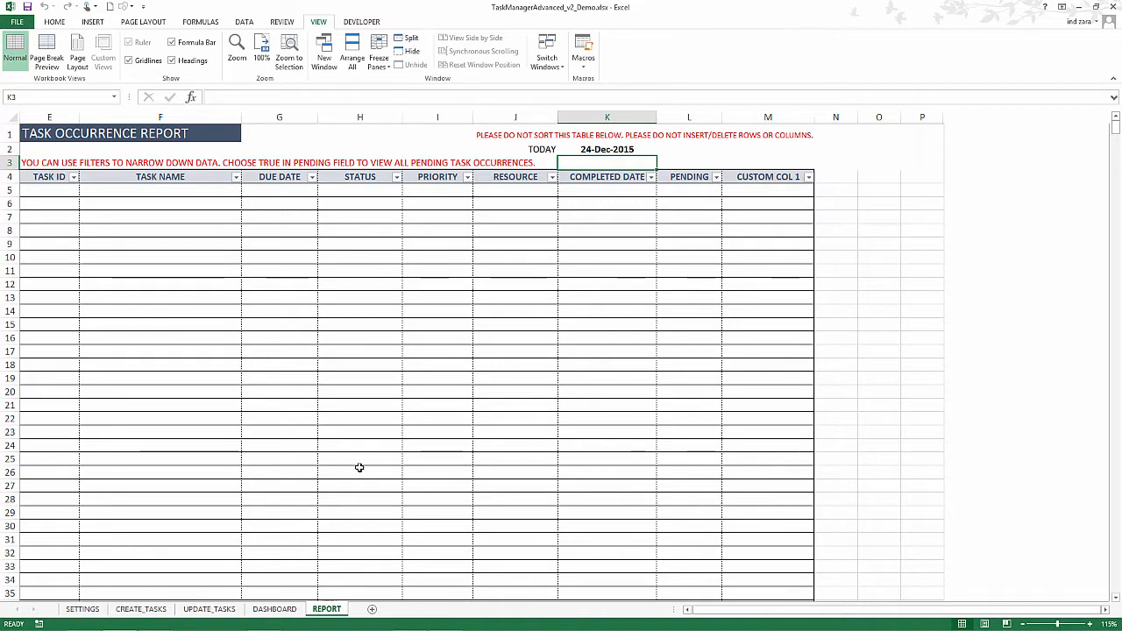
{"action": "left_click", "coordinate": [95, 610]}
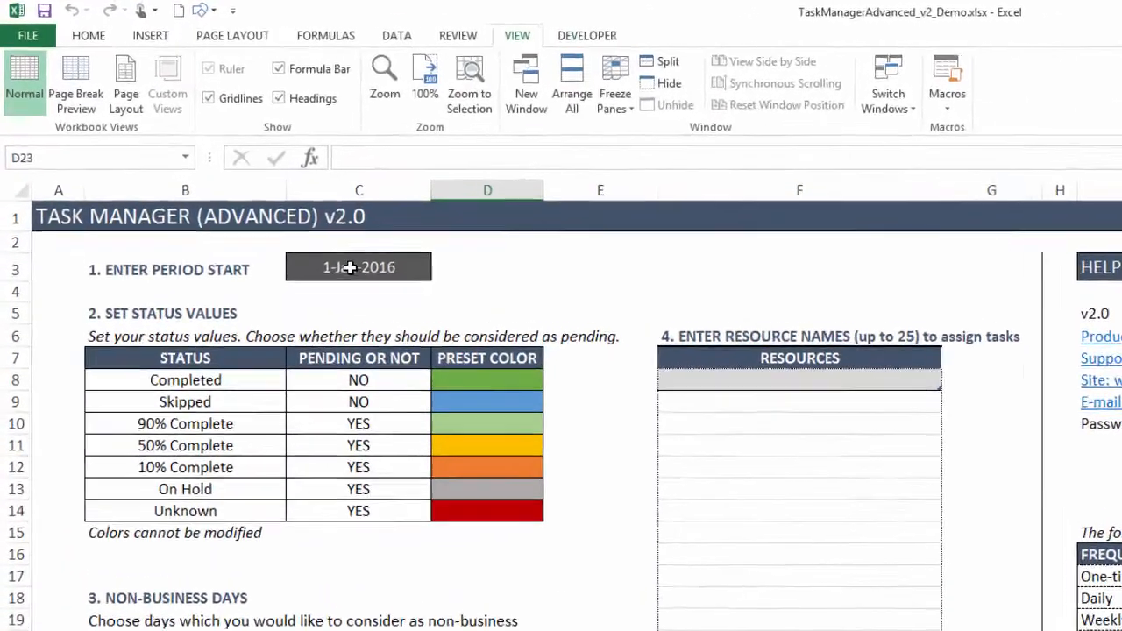
Set the period start date on the SETTINGS sheet to 12/1/2015.
{"action": "left_click", "coordinate": [350, 268]}
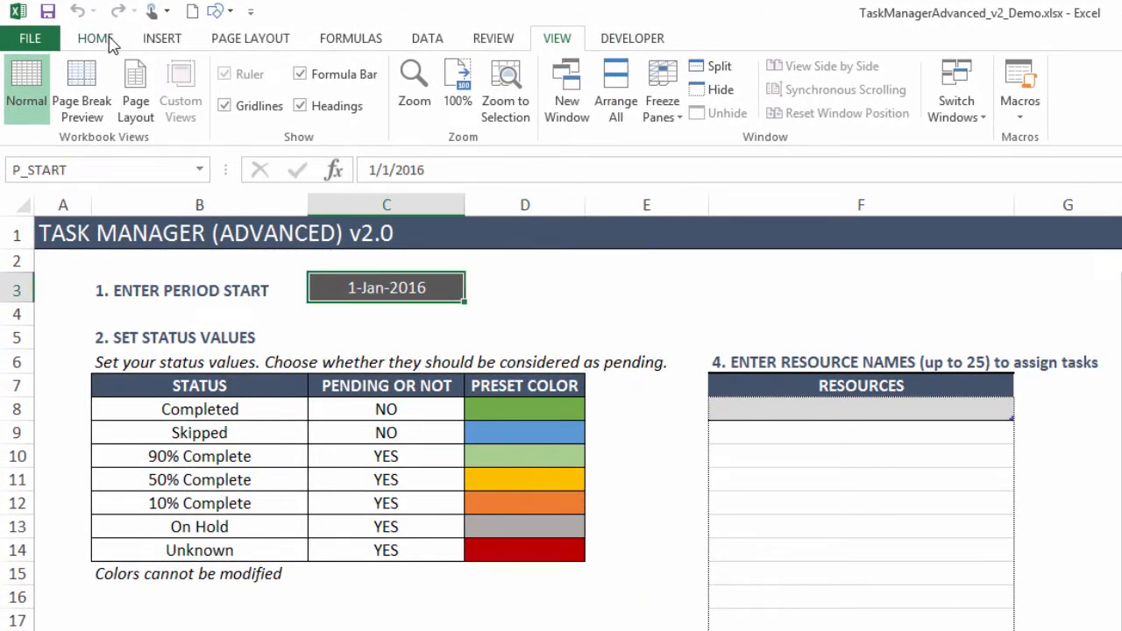
{"action": "left_click", "coordinate": [97, 39]}
{"action": "left_click", "coordinate": [396, 169]}
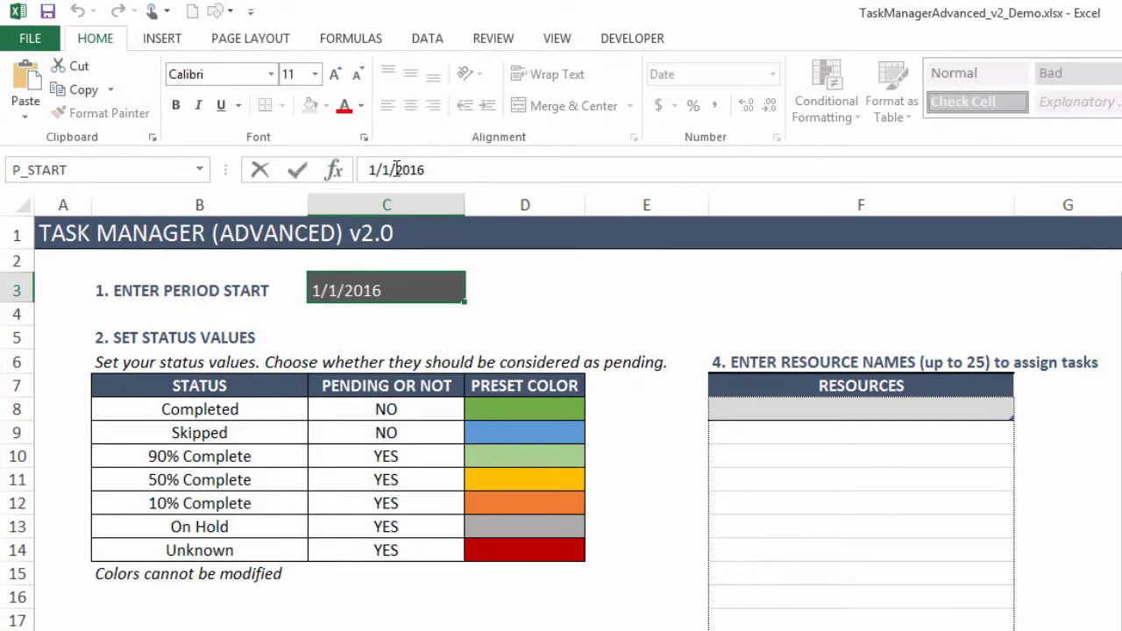
{"action": "type", "text": "2"}
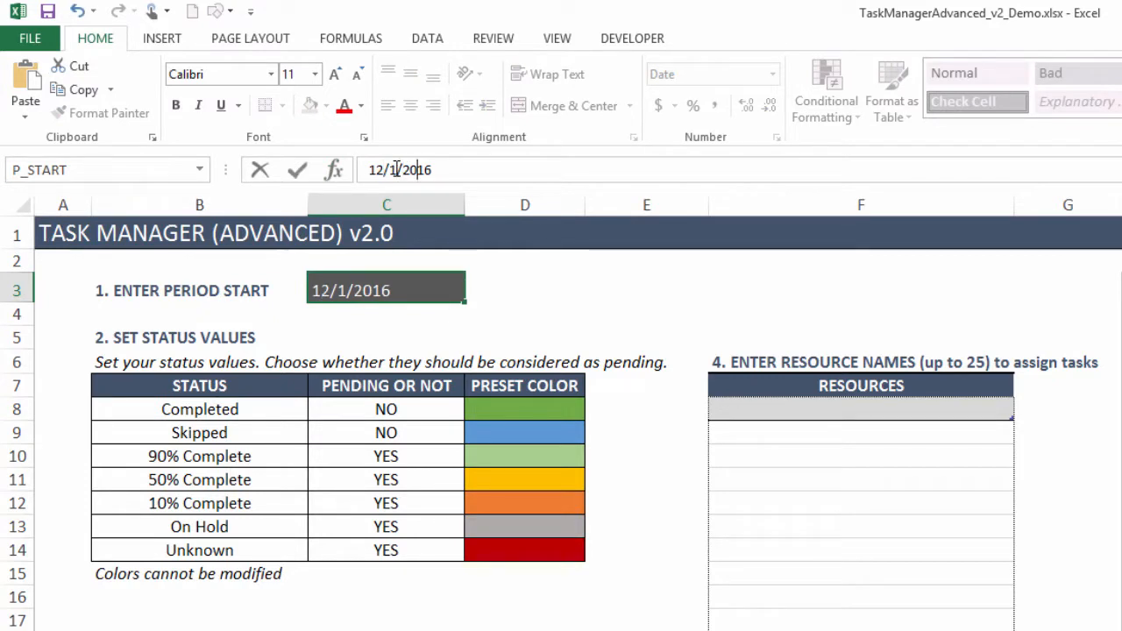
{"action": "key", "text": "Right"}
{"action": "key", "text": "Right"}
{"action": "key", "text": "Right"}
{"action": "key", "text": "Right"}
{"action": "key", "text": "Right"}
{"action": "key", "text": "Right"}
{"action": "key", "text": "Right"}
{"action": "key", "text": "BackSpace"}
{"action": "type", "text": "5"}
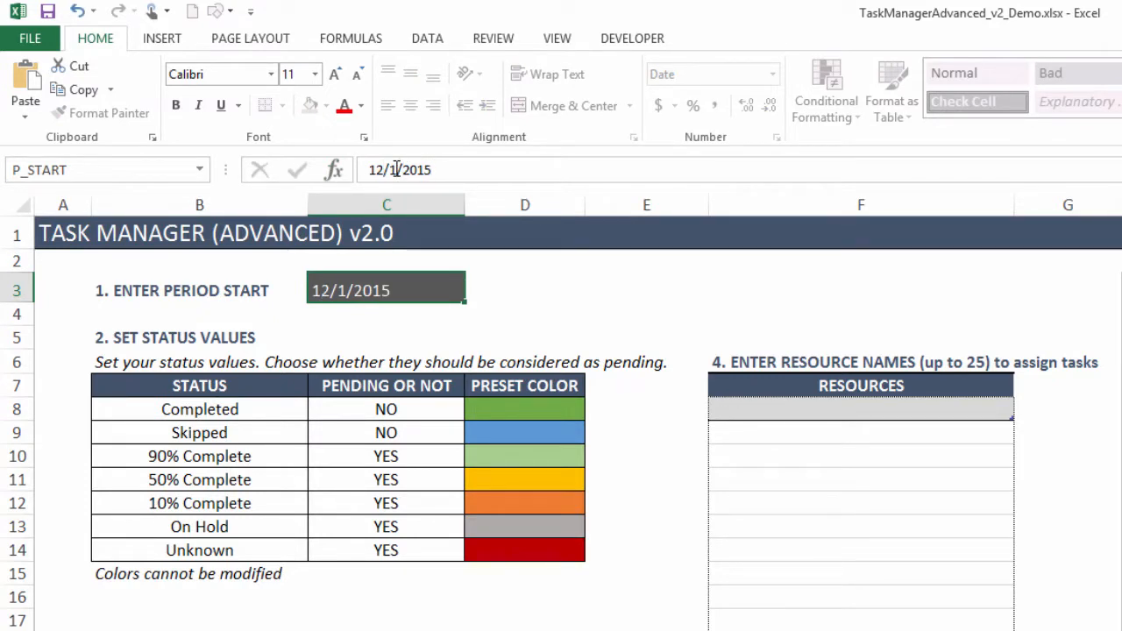
{"action": "key", "text": "Return"}
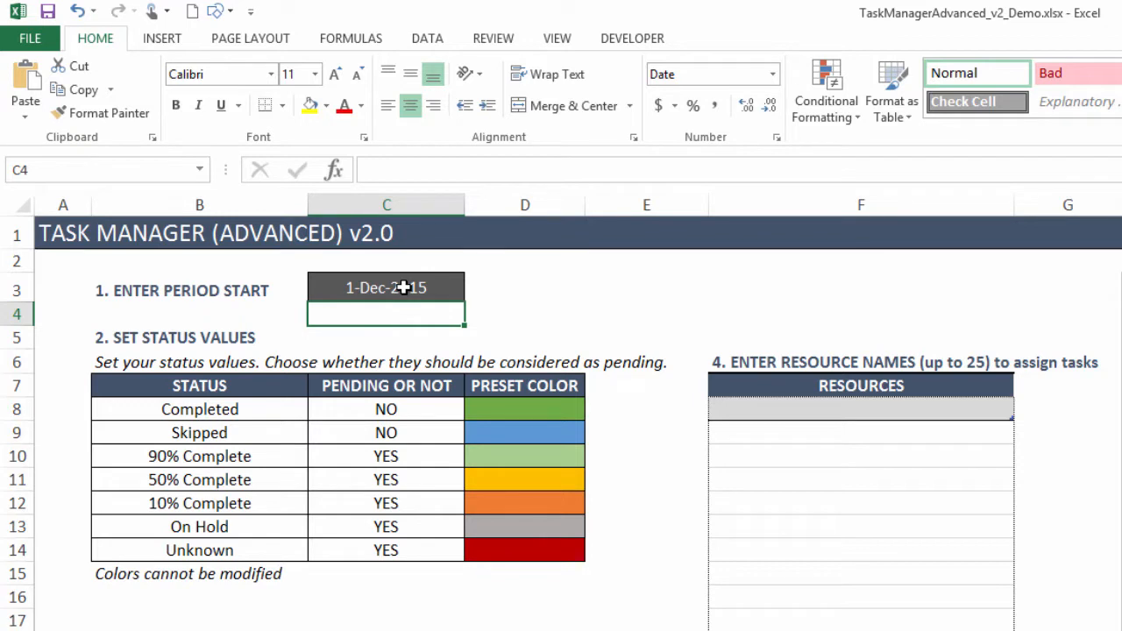
{"action": "left_click", "coordinate": [198, 433]}
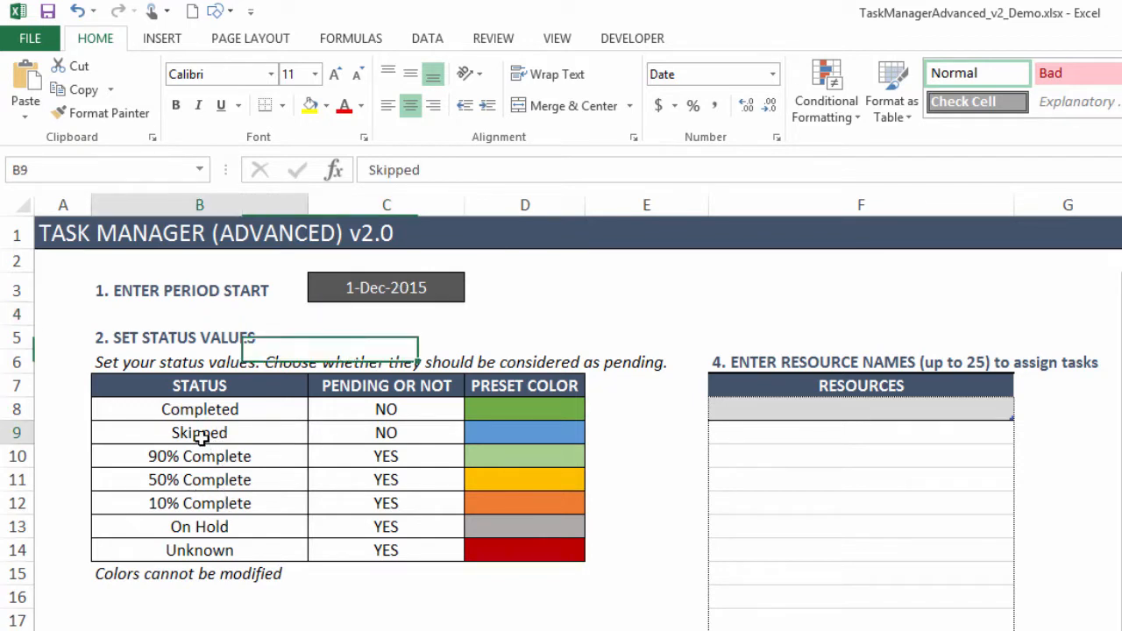
{"action": "left_click", "coordinate": [218, 412]}
{"action": "left_click_drag", "start_coordinate": [217, 412], "coordinate": [311, 548]}
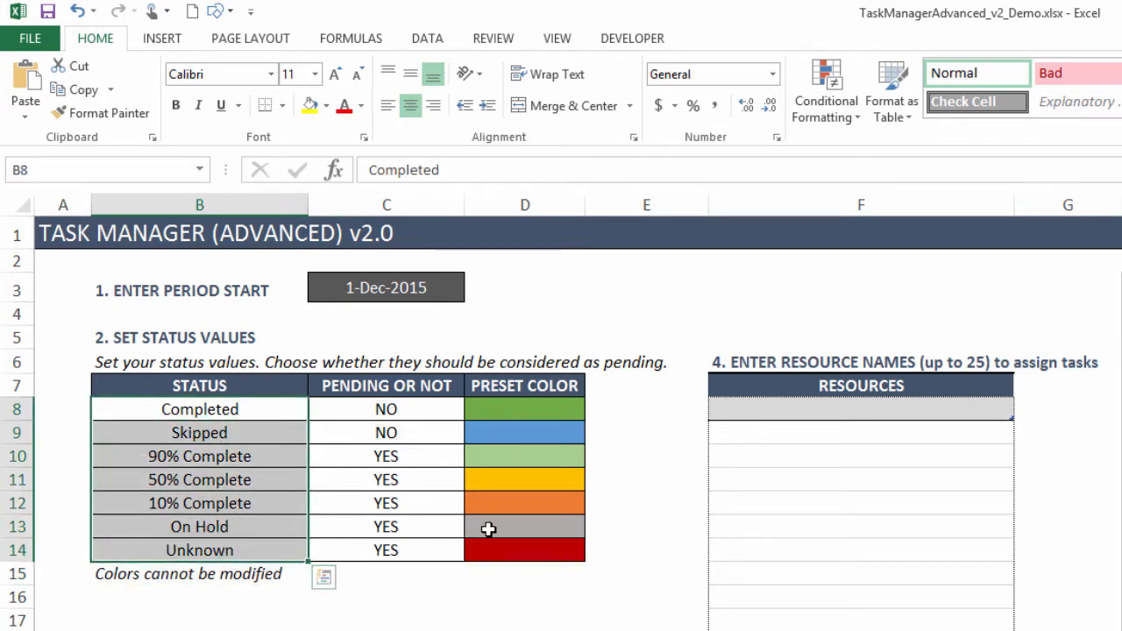
{"action": "left_click", "coordinate": [259, 478]}
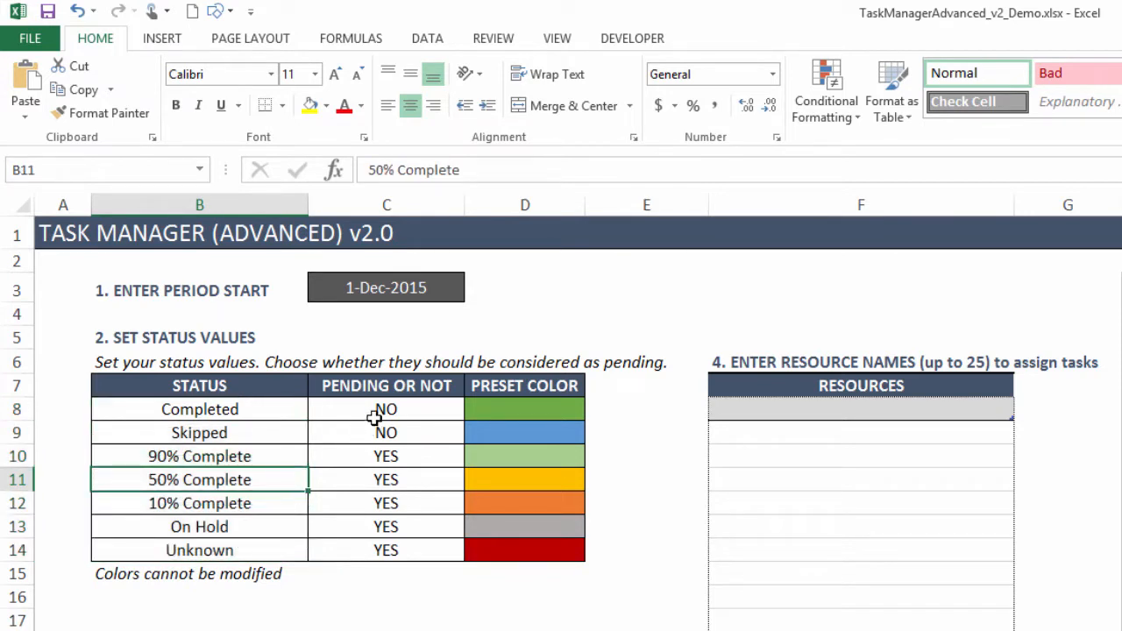
Rename the Skipped status in the status table as Incomplete.
{"action": "left_click", "coordinate": [259, 433]}
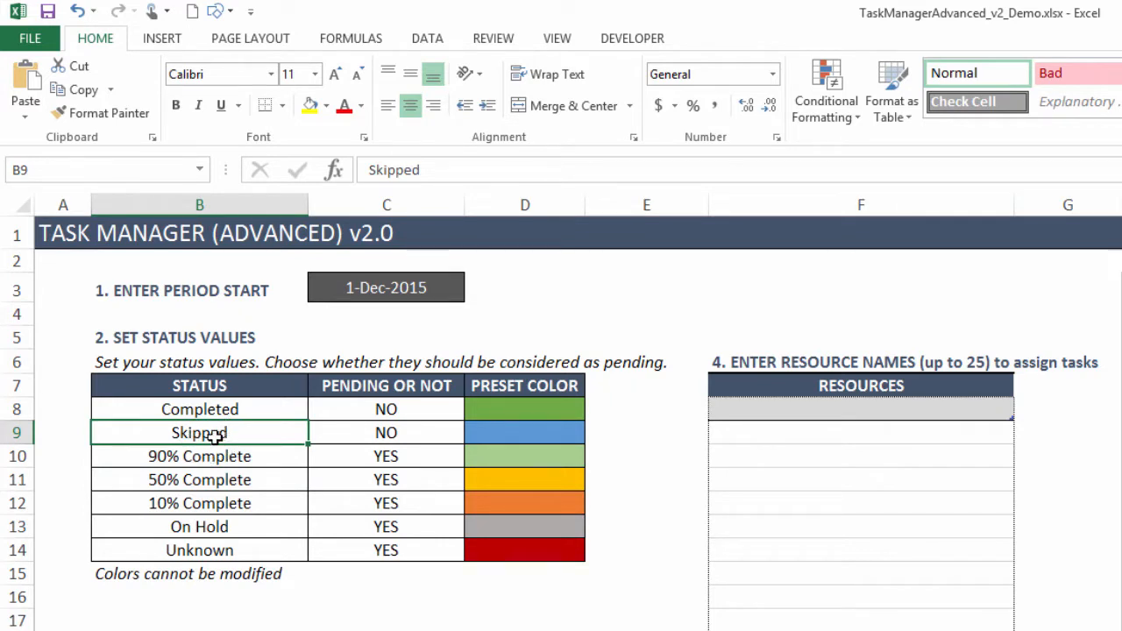
{"action": "type", "text": "In"}
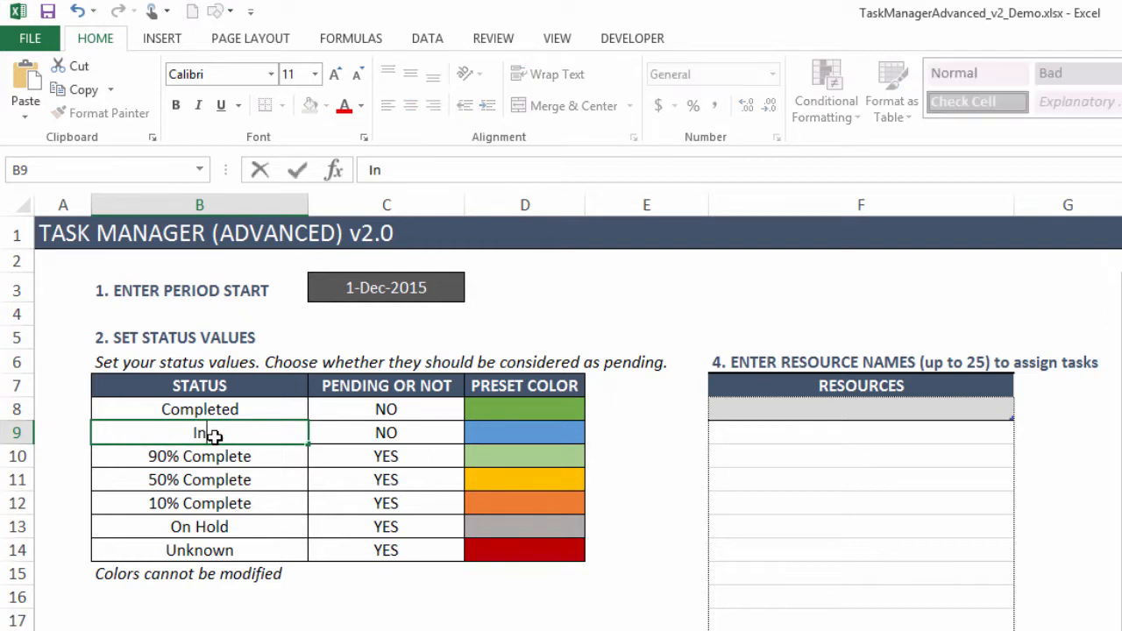
{"action": "type", "text": "complete"}
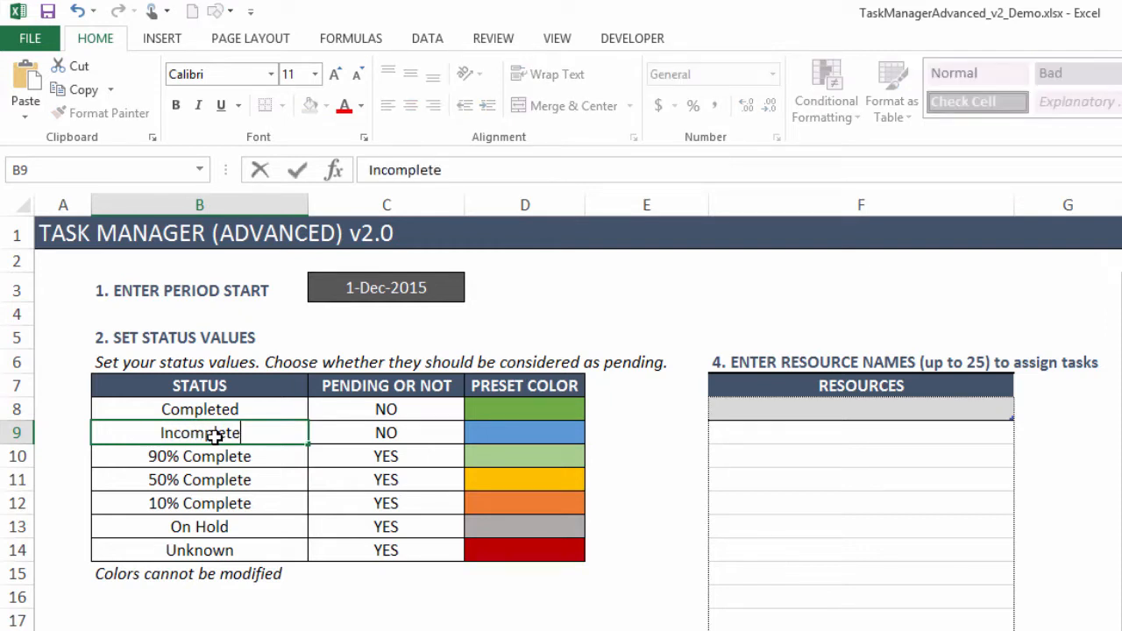
{"action": "key", "text": "Return"}
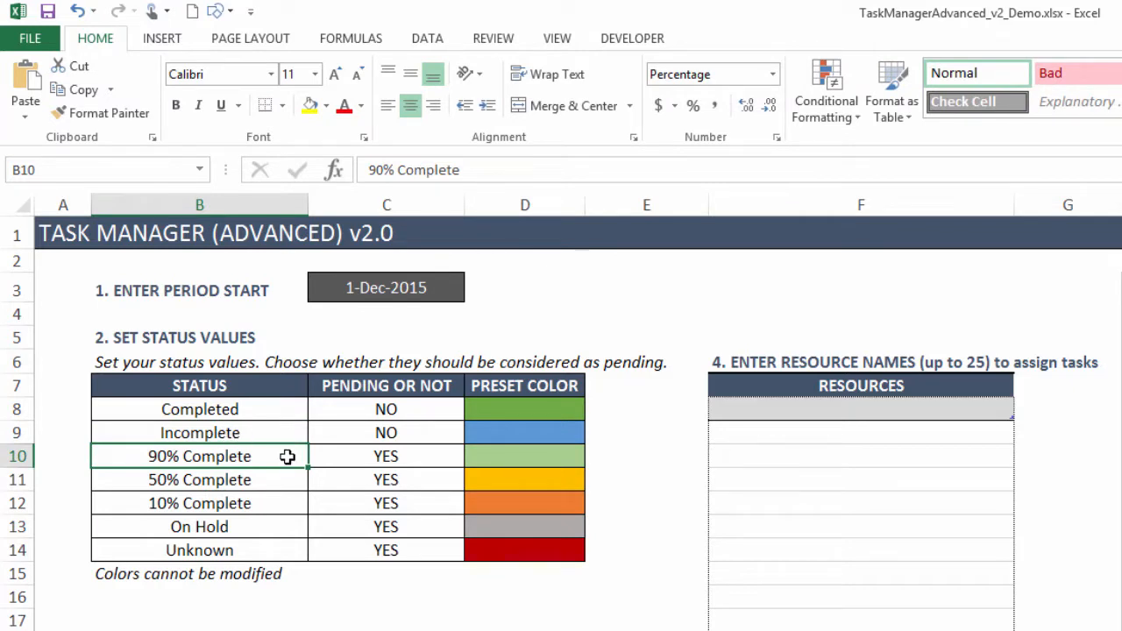
Change the 90% Complete status in the status table to 75% Complete.
{"action": "double_click", "coordinate": [152, 455]}
{"action": "key", "text": "BackSpace"}
{"action": "key", "text": "BackSpace"}
{"action": "type", "text": "75"}
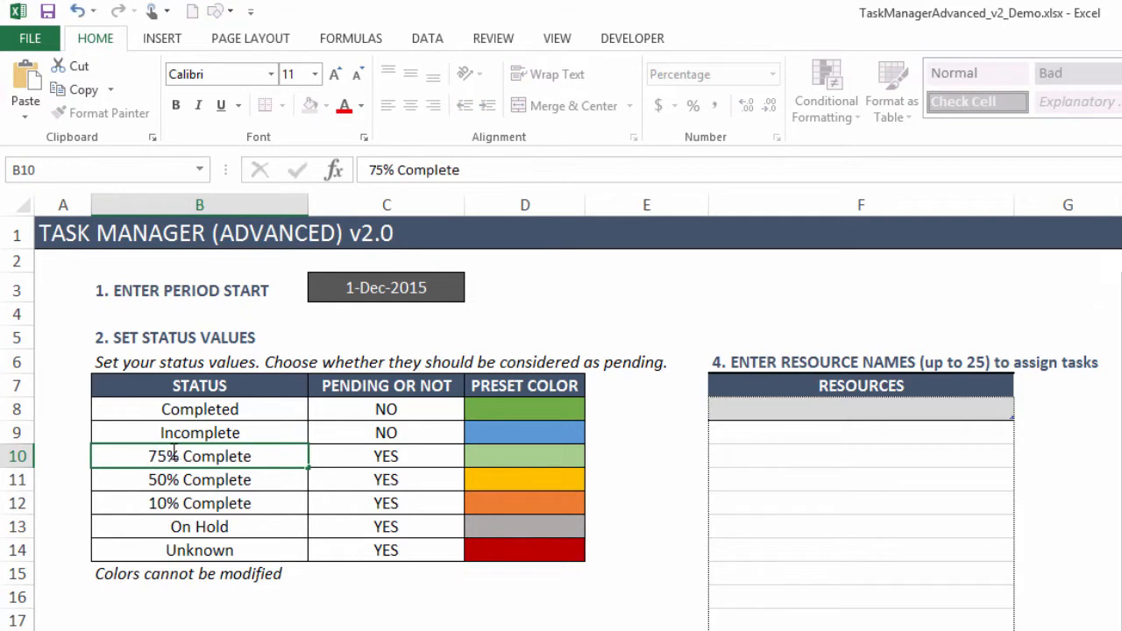
{"action": "key", "text": "Return"}
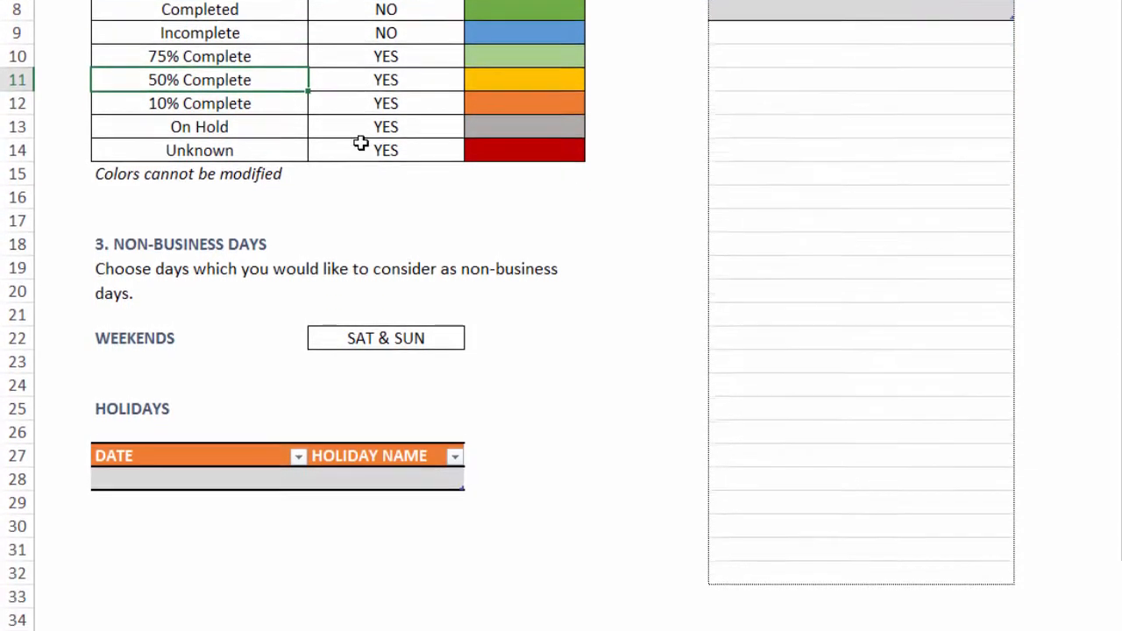
Set the weekends option under the non-business days to SUN.
{"action": "left_click", "coordinate": [416, 553]}
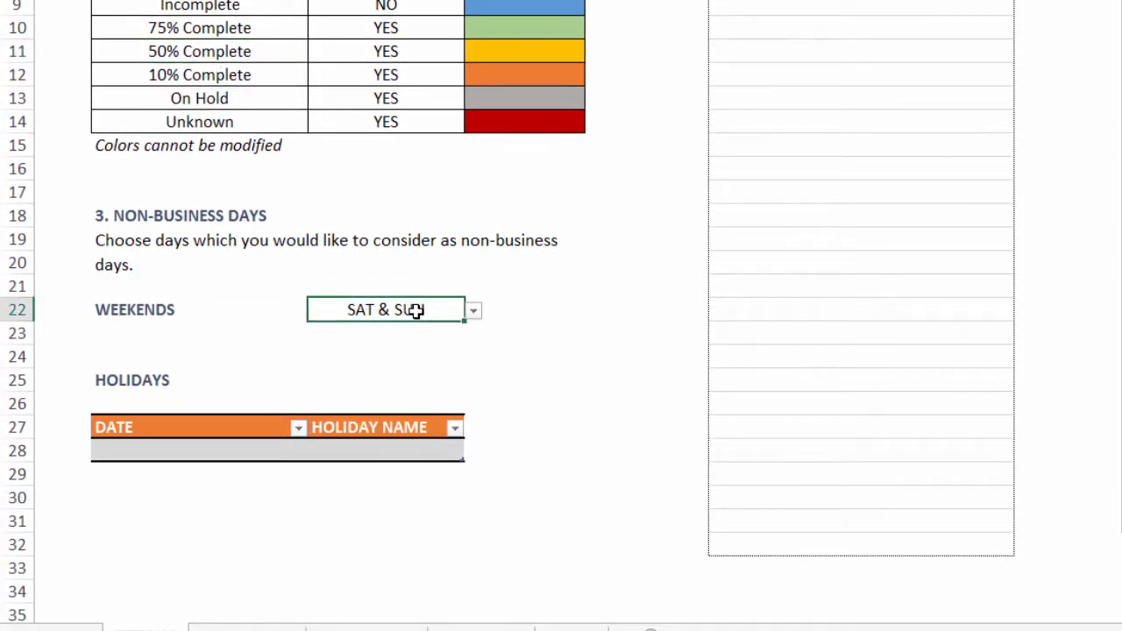
{"action": "left_click", "coordinate": [473, 312]}
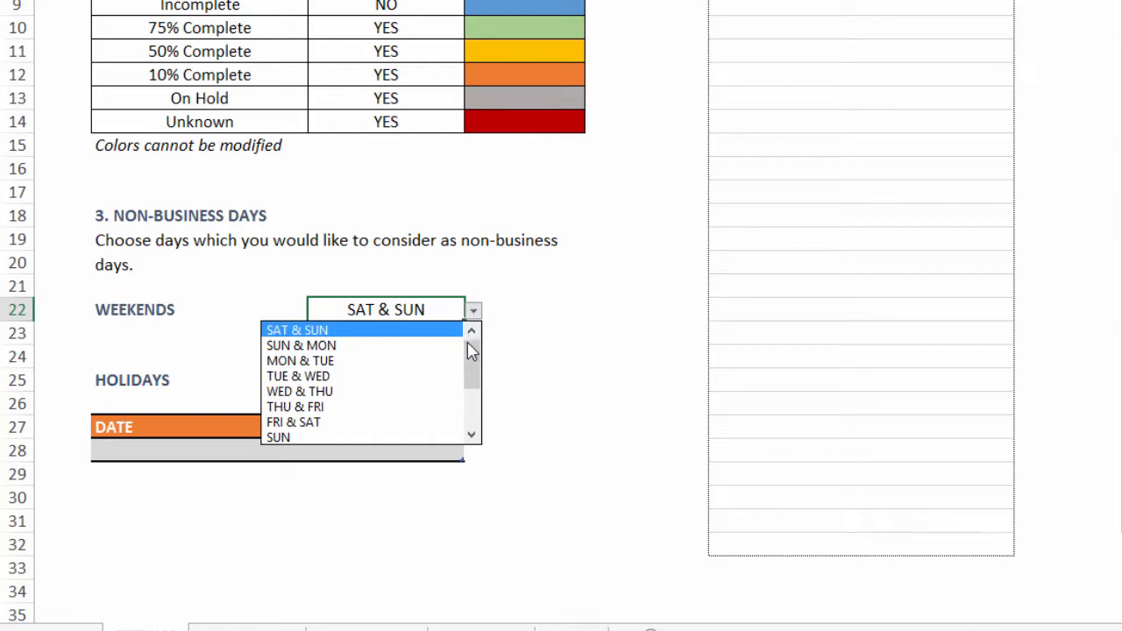
{"action": "left_click", "coordinate": [386, 438]}
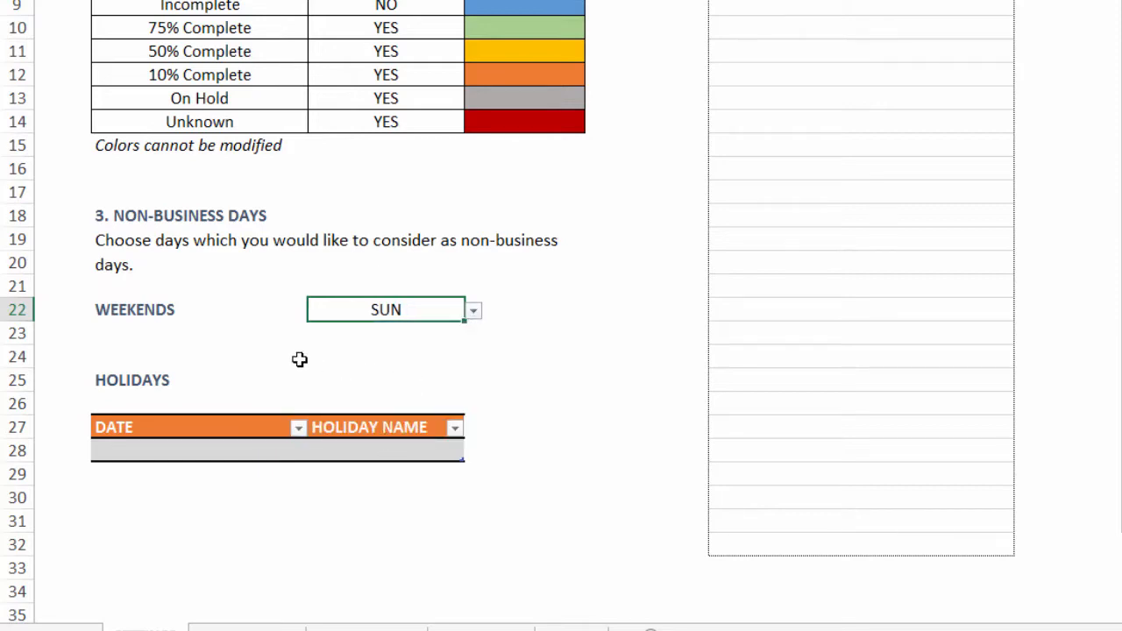
{"action": "key", "text": "Return"}
Enter 12/15/2015 as the first date in the holidays table.
{"action": "left_click", "coordinate": [248, 448]}
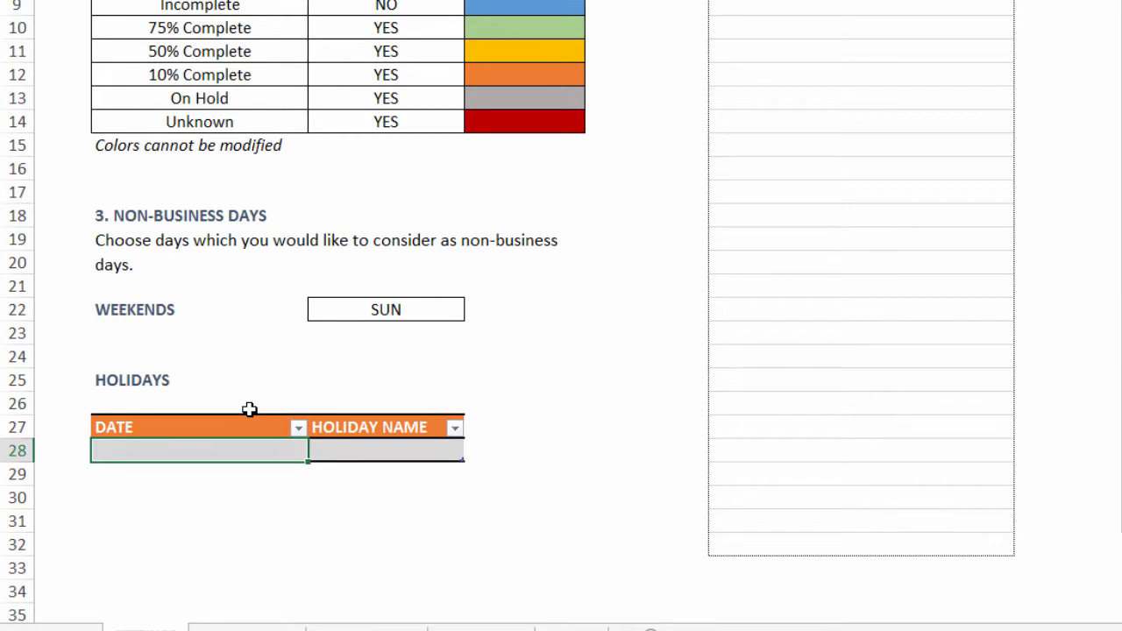
{"action": "type", "text": "12/15/2021"}
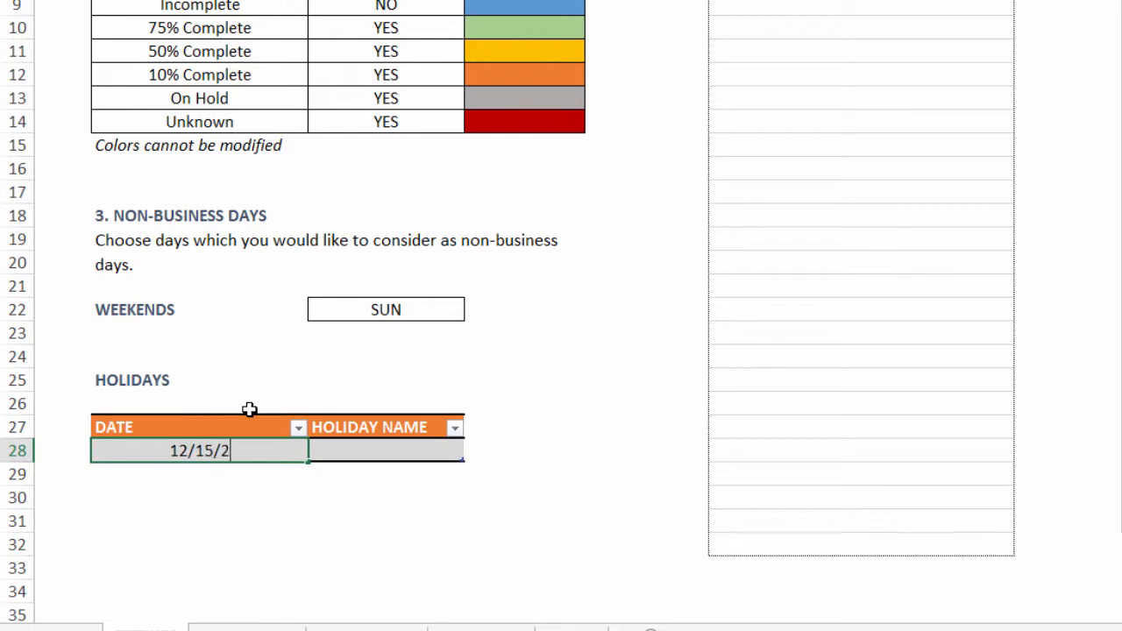
{"action": "key", "text": "BackSpace"}
{"action": "key", "text": "BackSpace"}
{"action": "key", "text": "BackSpace"}
{"action": "type", "text": "015"}
{"action": "key", "text": "Return"}
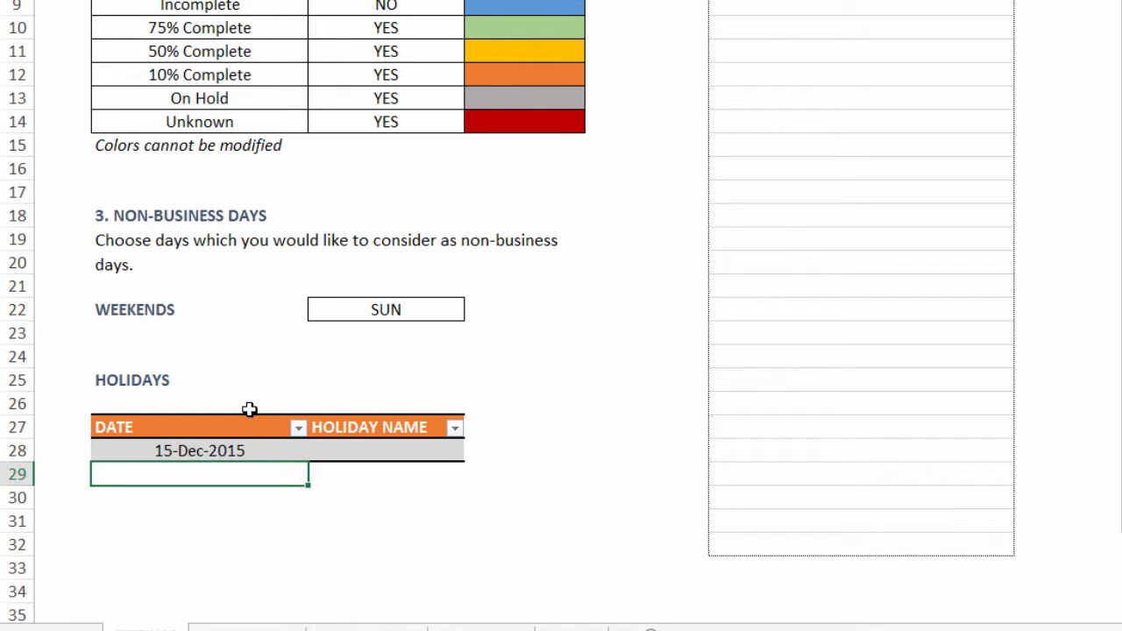
Add 12/17/2015 as a second date in the holidays table, leaving the holiday names blank.
{"action": "type", "text": "2/17"}
{"action": "key", "text": "BackSpace"}
{"action": "key", "text": "BackSpace"}
{"action": "key", "text": "BackSpace"}
{"action": "key", "text": "BackSpace"}
{"action": "type", "text": "12/17/201"}
{"action": "type", "text": "5"}
{"action": "key", "text": "Return"}
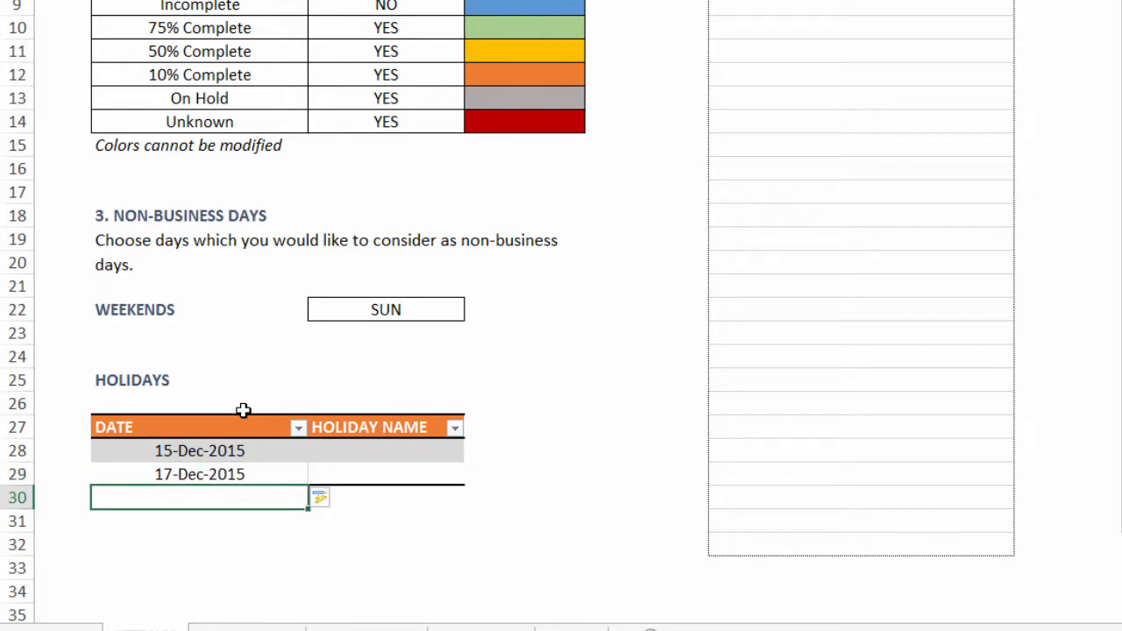
{"action": "left_click_drag", "start_coordinate": [384, 451], "coordinate": [382, 471]}
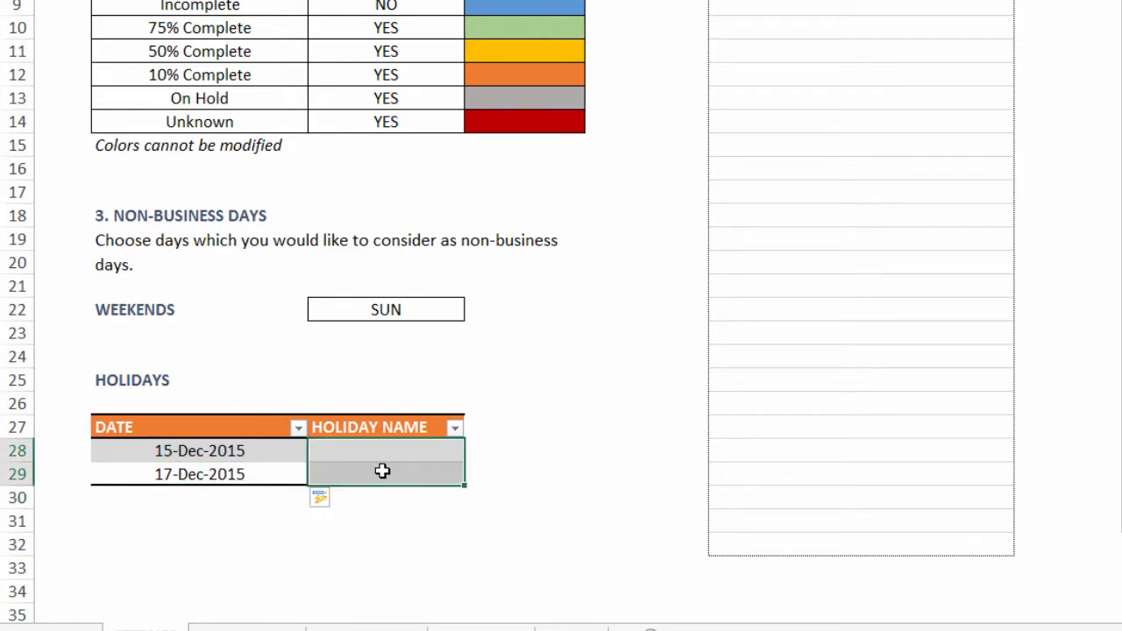
{"action": "left_click", "coordinate": [526, 451]}
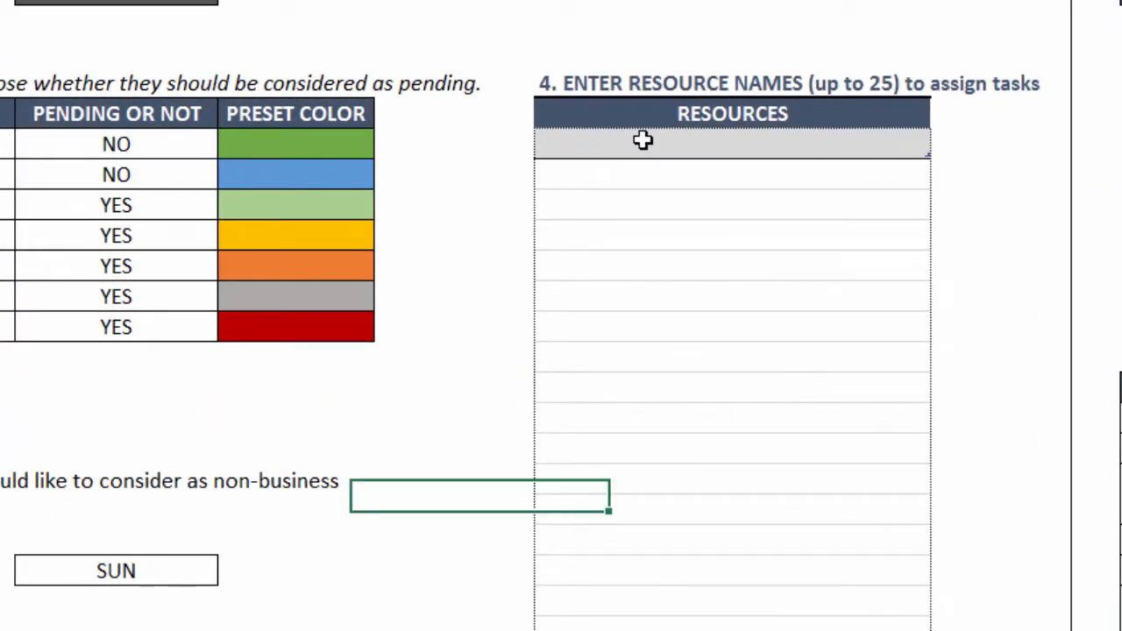
Enter the names of two people in the first two rows of the Resources table.
{"action": "left_click", "coordinate": [643, 140]}
{"action": "type", "text": "TA"}
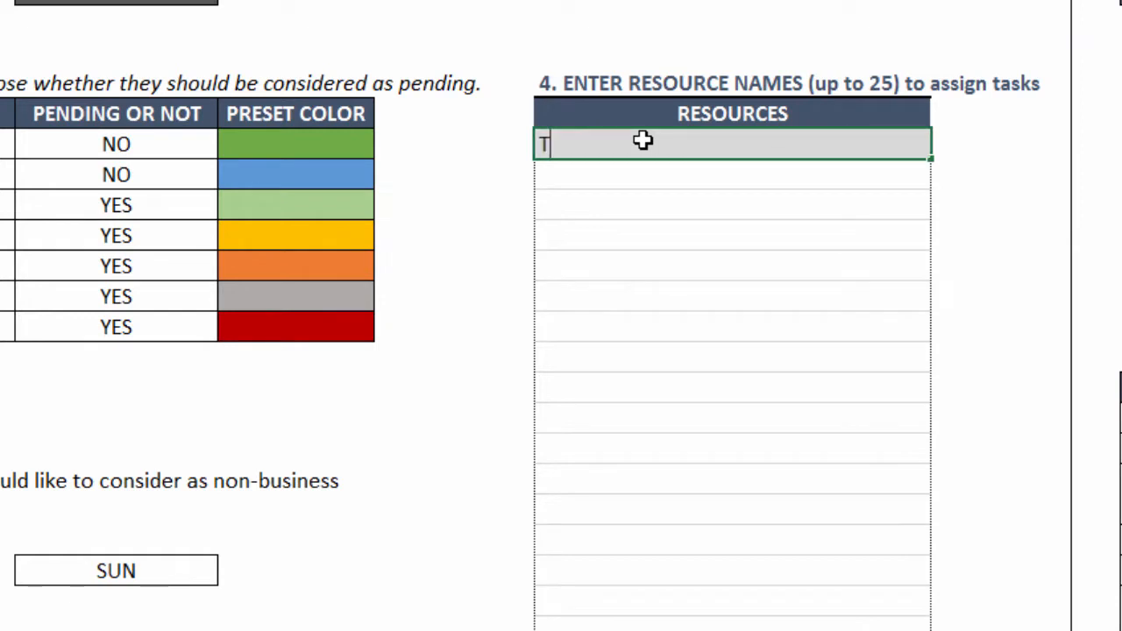
{"action": "key", "text": "BackSpace"}
{"action": "key", "text": "BackSpace"}
{"action": "type", "text": "VALU"}
{"action": "key", "text": "BackSpace"}
{"action": "type", "text": "LUVAR"}
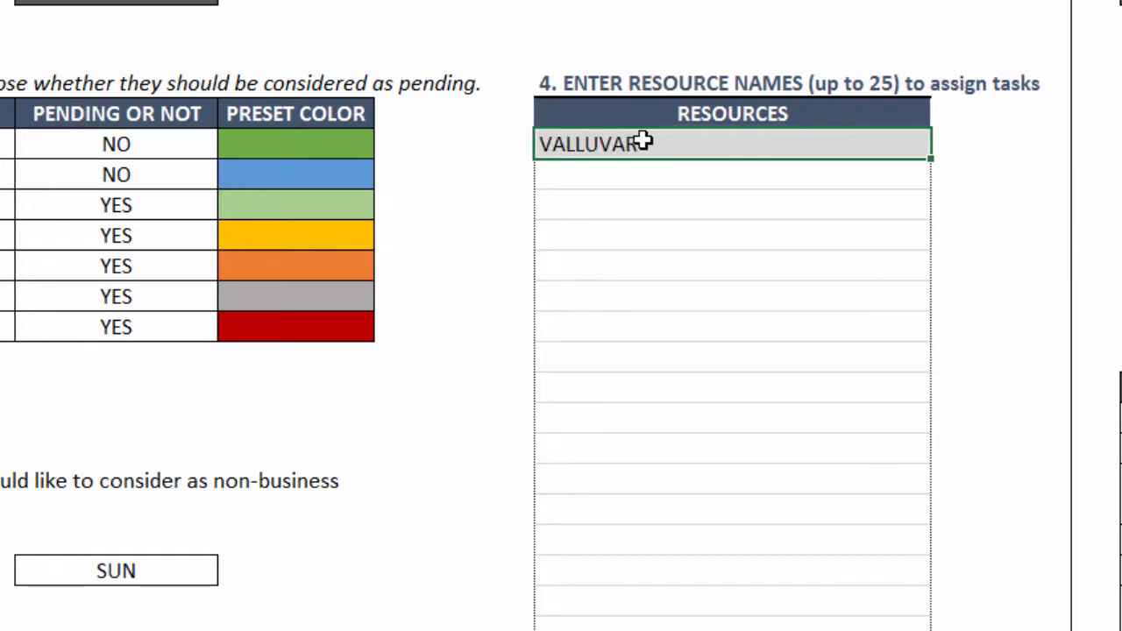
{"action": "key", "text": "Return"}
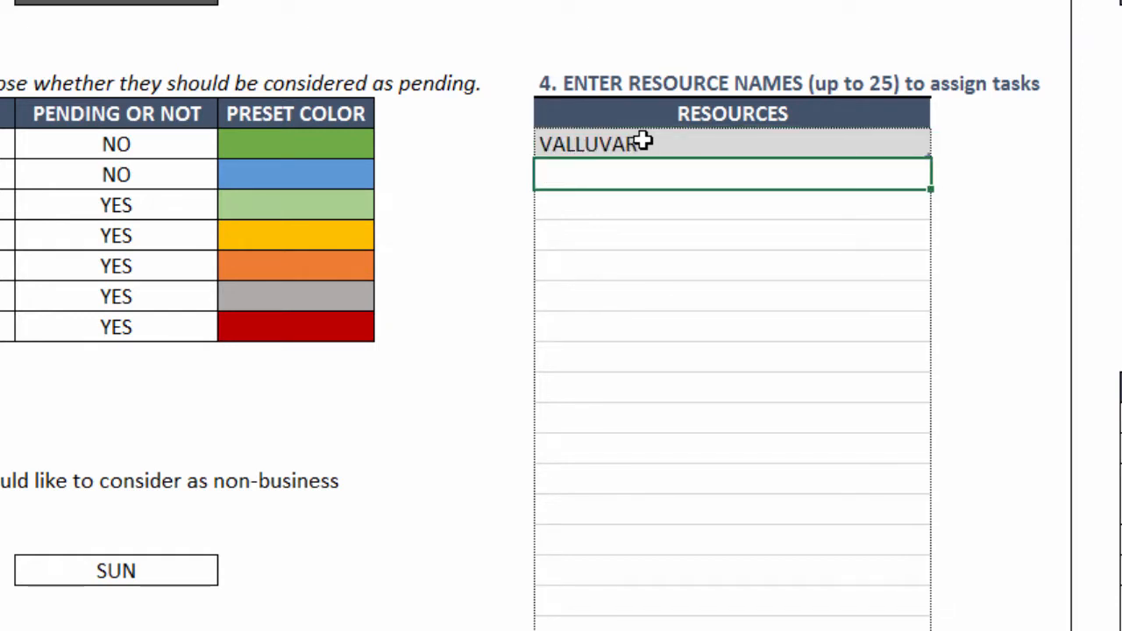
{"action": "type", "text": "BHARATHI"}
{"action": "key", "text": "Return"}
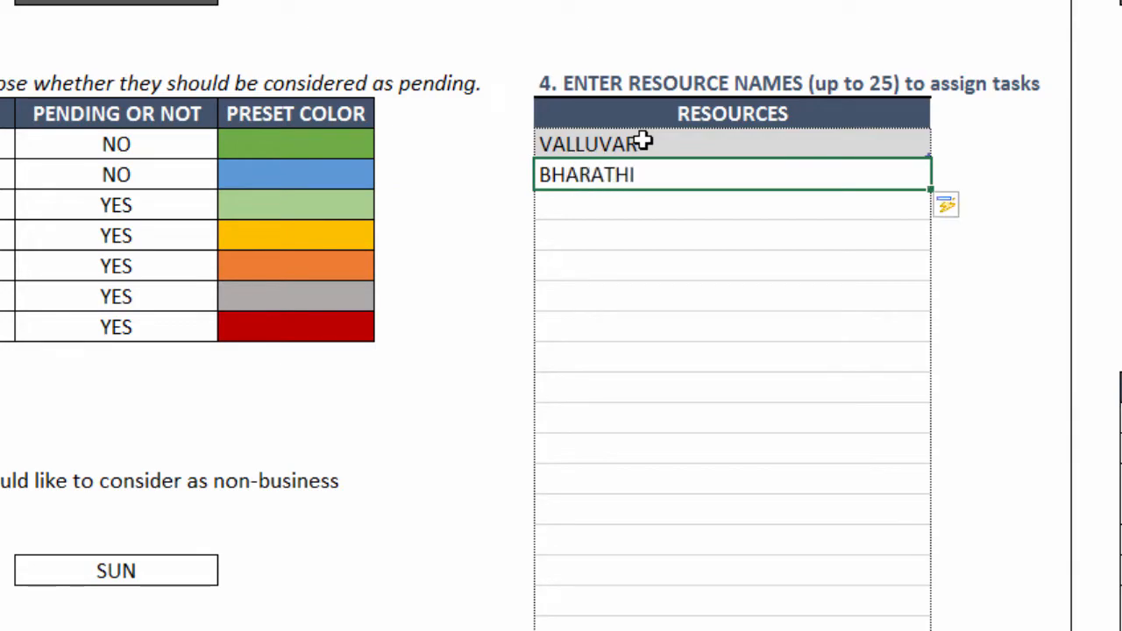
{"action": "key", "text": "Down"}
{"action": "key", "text": "Down"}
{"action": "left_click", "coordinate": [739, 478]}
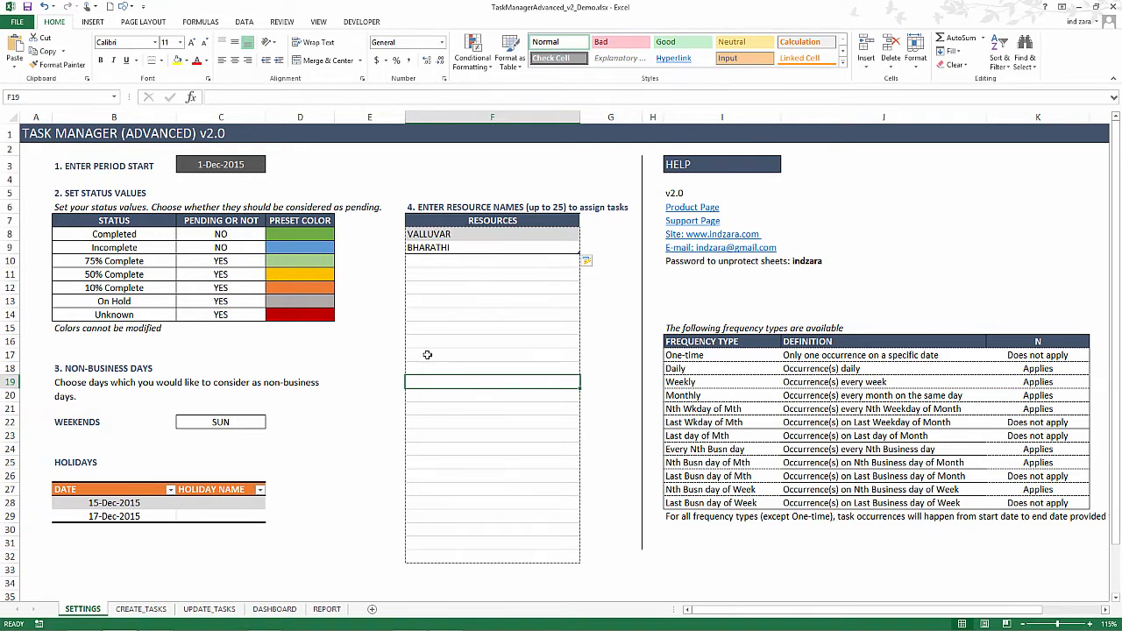
Go to the CREATE_TASKS sheet and open a second window of the workbook.
{"action": "left_click", "coordinate": [140, 609]}
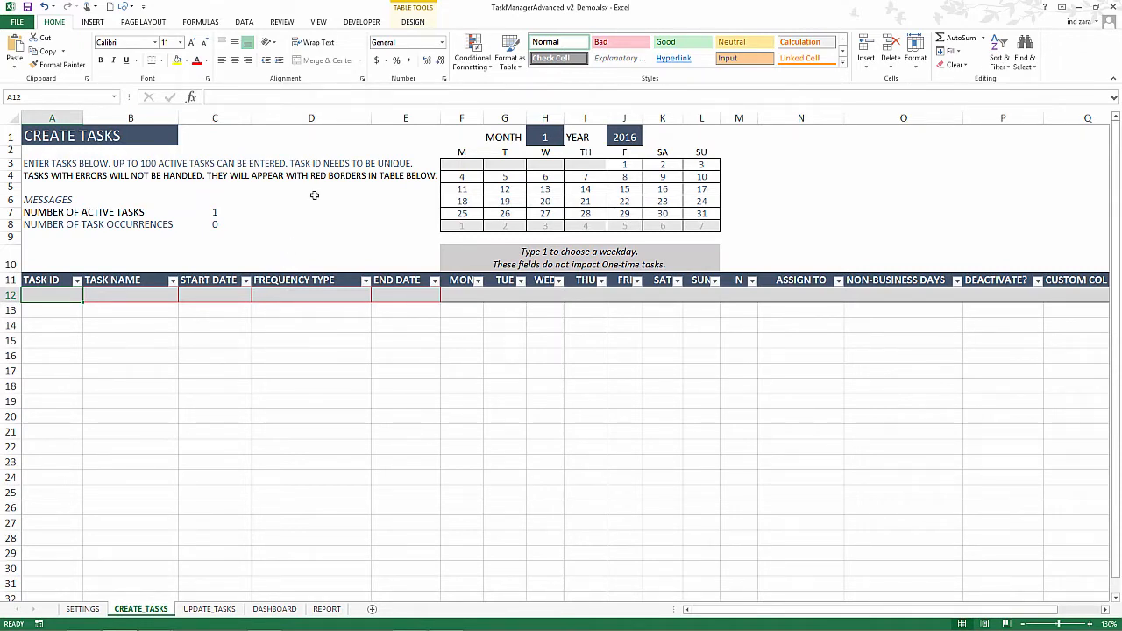
{"action": "left_click", "coordinate": [319, 23]}
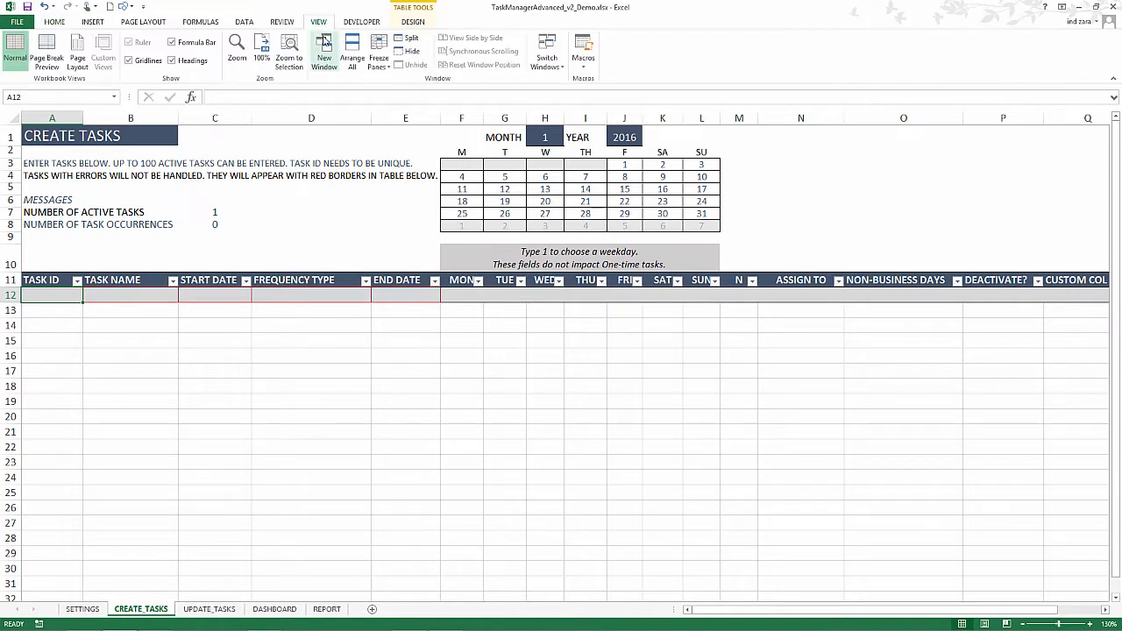
{"action": "left_click", "coordinate": [325, 44]}
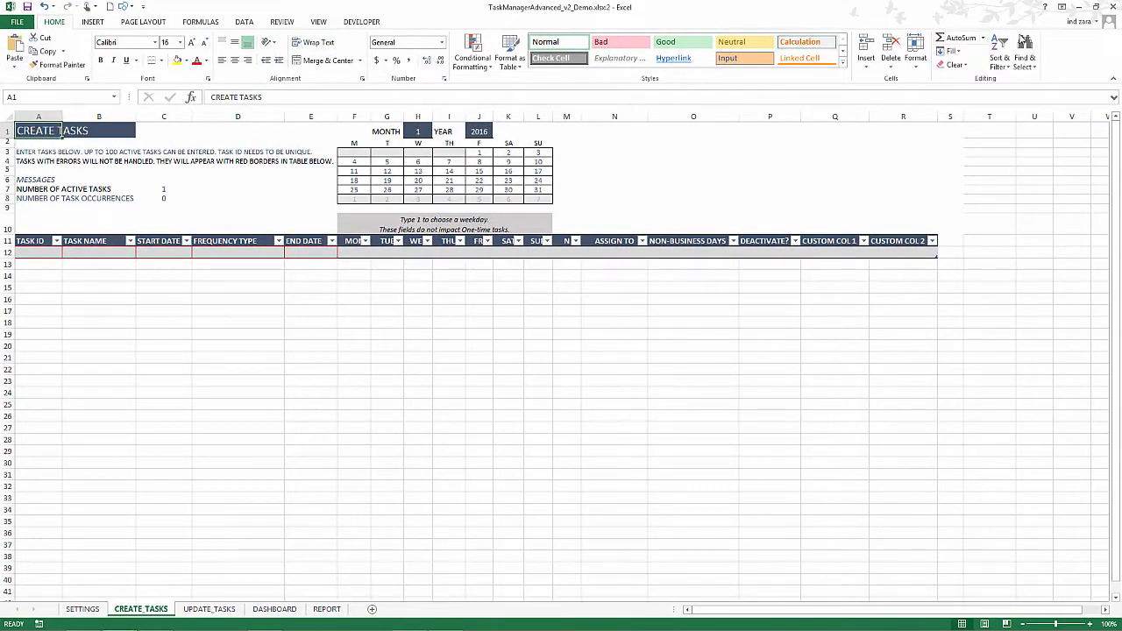
Restore the original workbook window on top and arrange the open workbook windows vertically.
{"action": "left_click", "coordinate": [1095, 7]}
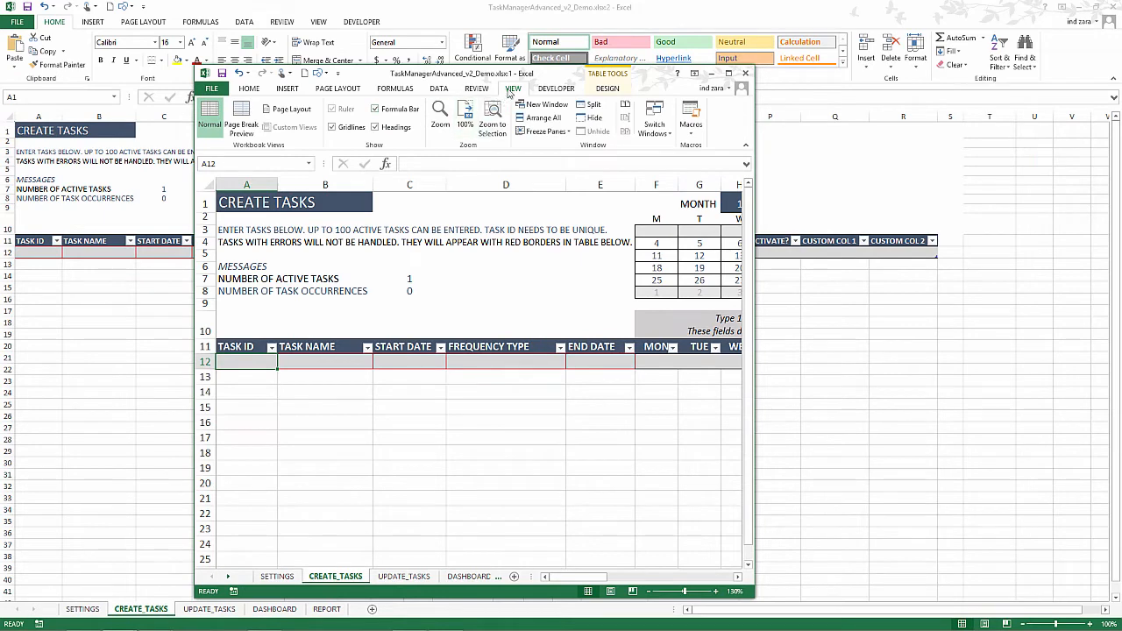
{"action": "left_click", "coordinate": [538, 117]}
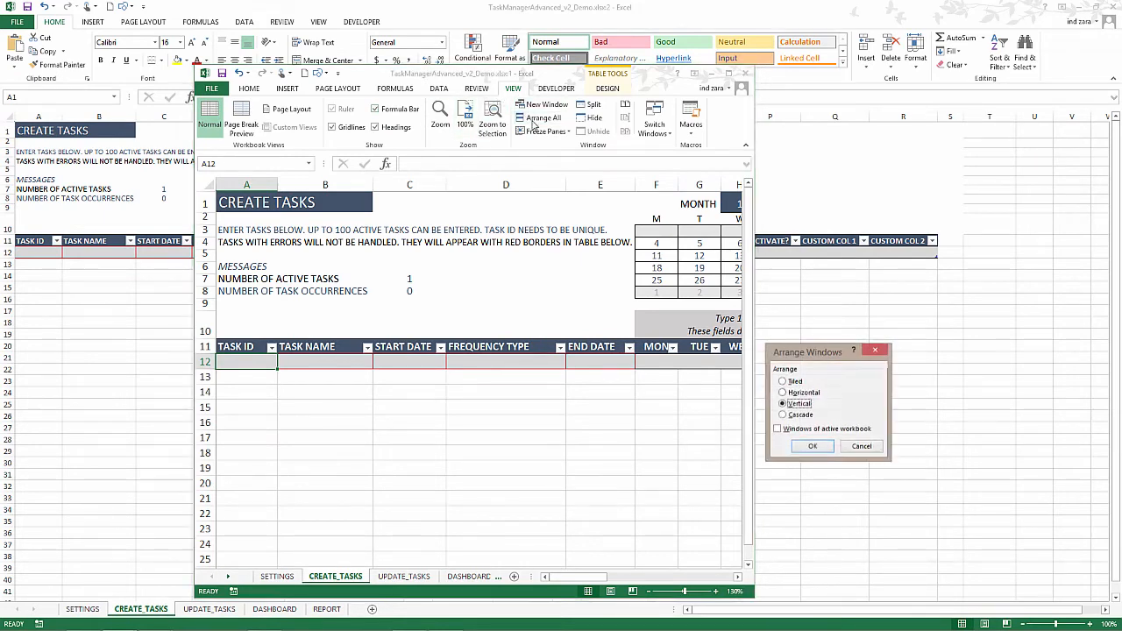
{"action": "left_click", "coordinate": [813, 446]}
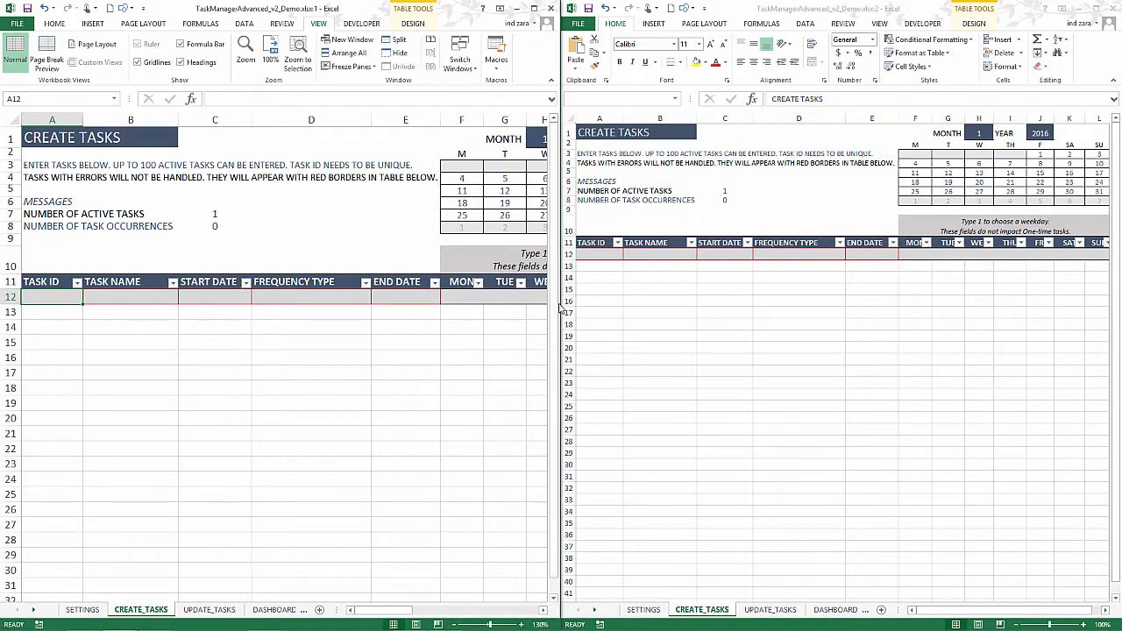
Narrow the second workbook window and widen the first one to fill the freed space beside it.
{"action": "left_click_drag", "start_coordinate": [558, 299], "coordinate": [705, 316]}
{"action": "left_click", "coordinate": [589, 306]}
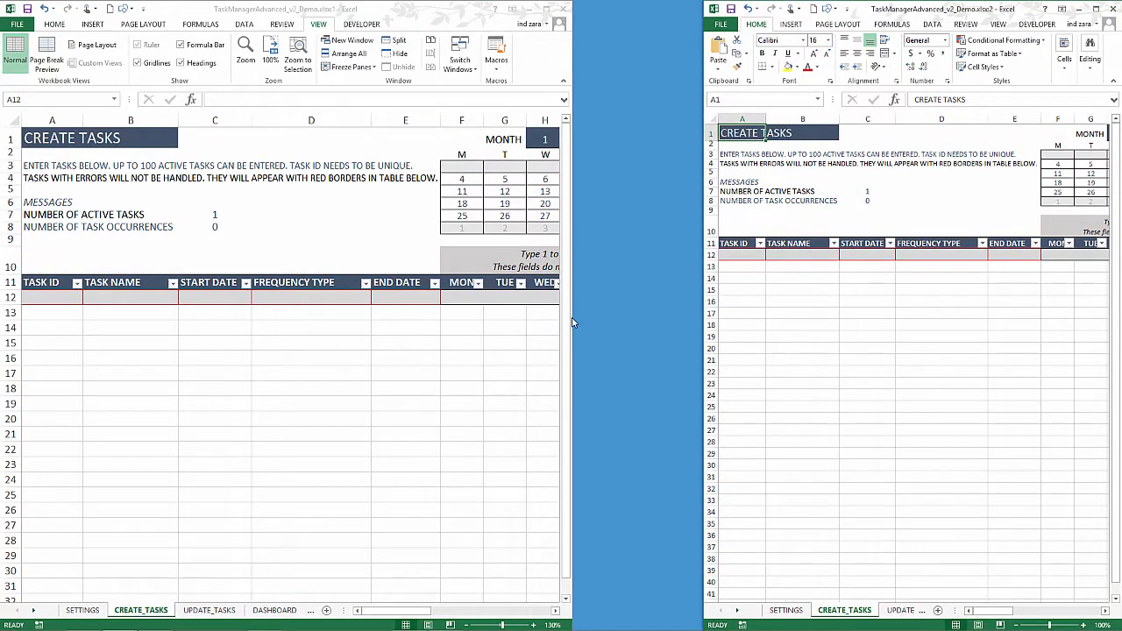
{"action": "left_click_drag", "start_coordinate": [572, 323], "coordinate": [704, 325]}
{"action": "left_click", "coordinate": [64, 299]}
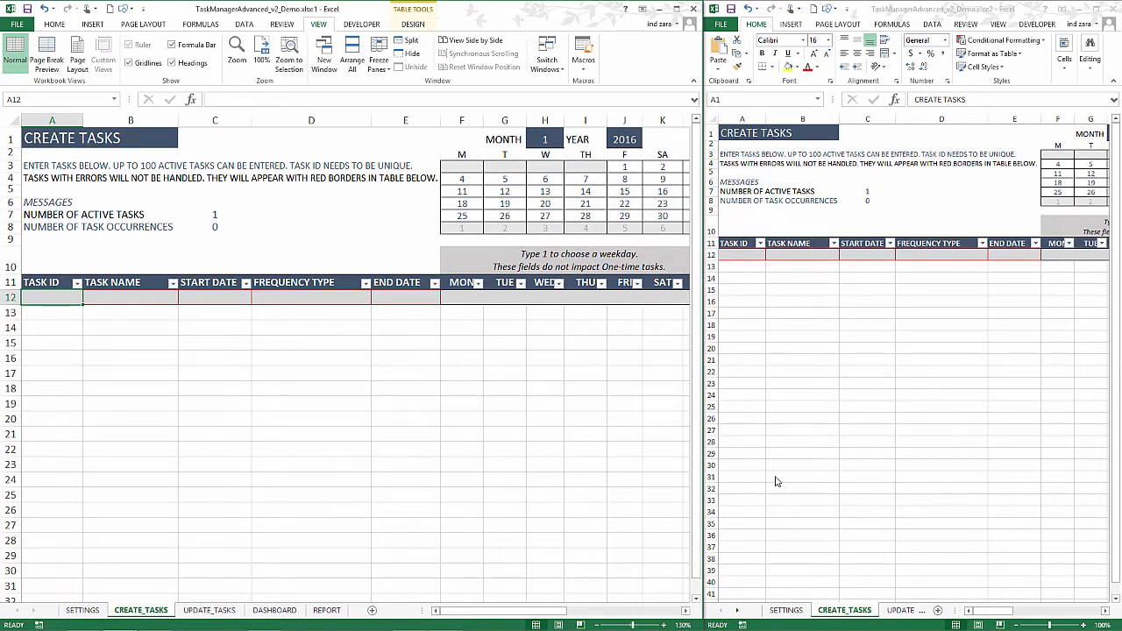
Show the REPORT sheet in the second, narrower workbook window.
{"action": "left_click", "coordinate": [843, 513]}
{"action": "left_click_drag", "start_coordinate": [950, 610], "coordinate": [1033, 610]}
{"action": "left_click", "coordinate": [939, 611]}
{"action": "left_click", "coordinate": [973, 611]}
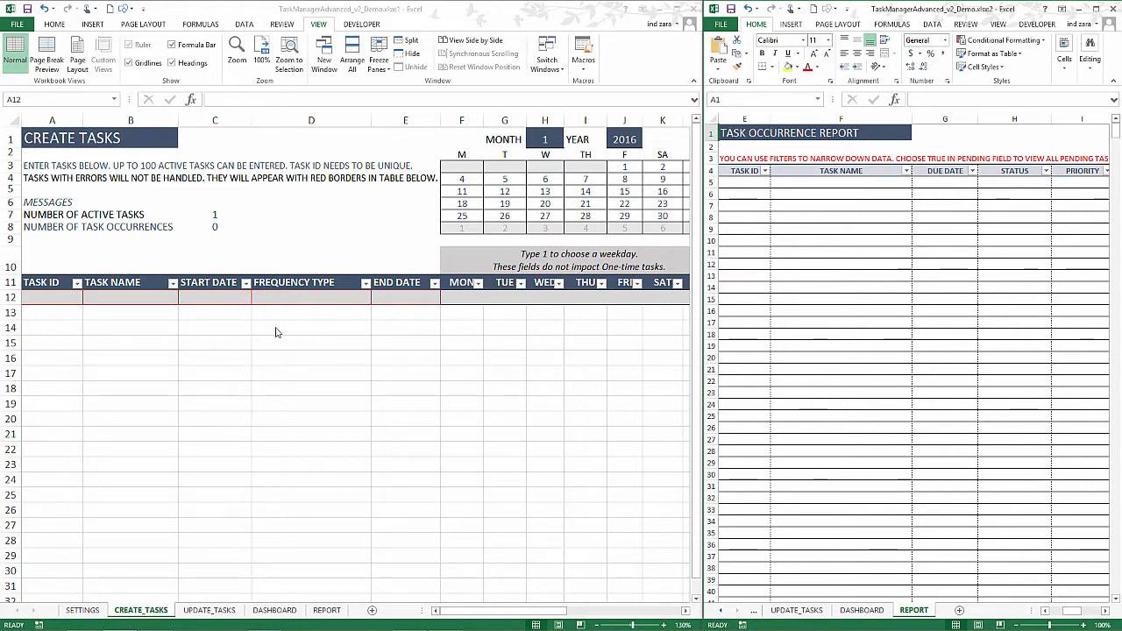
Enter the first task in CREATE_TASKS with ID 1, name Task One and start date 12/5/2015.
{"action": "left_click", "coordinate": [72, 299]}
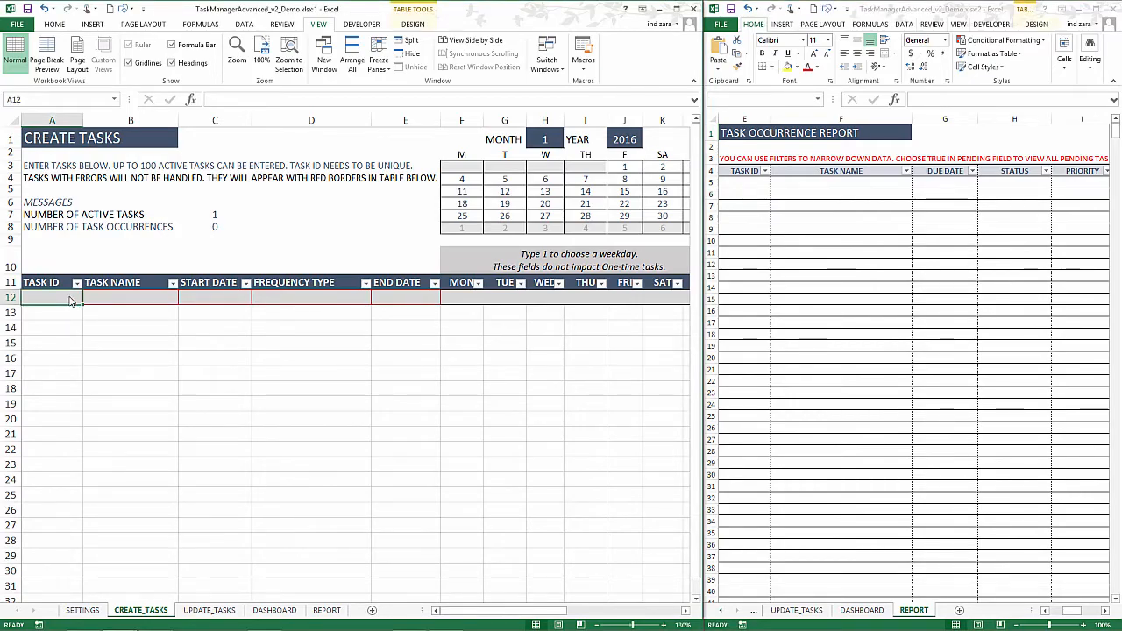
{"action": "type", "text": "1"}
{"action": "key", "text": "Tab"}
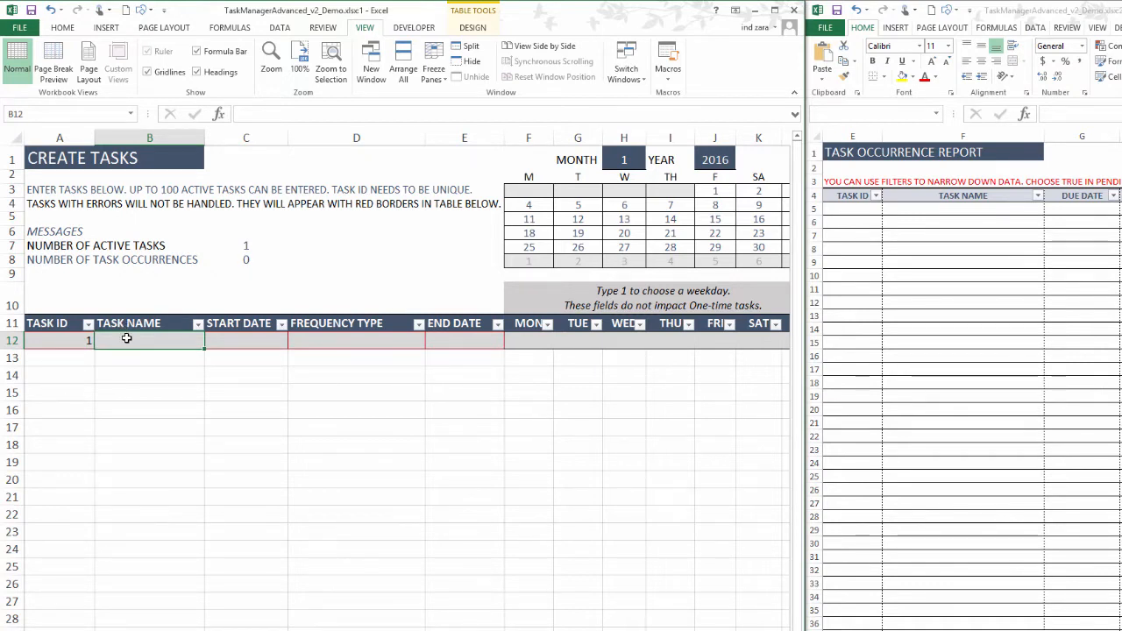
{"action": "type", "text": "Task O"}
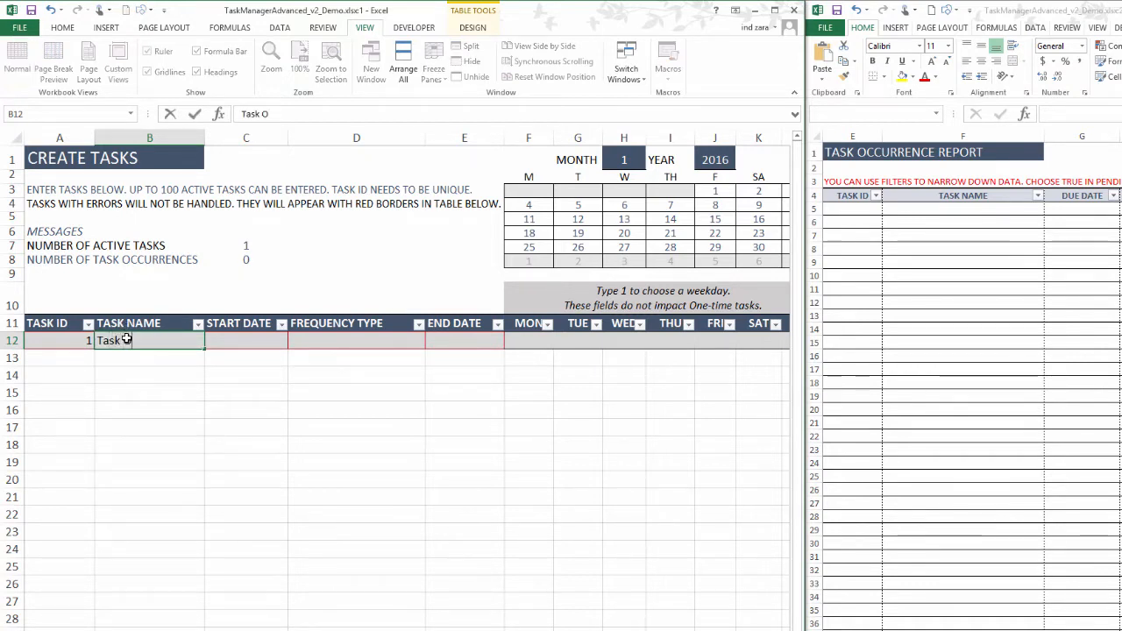
{"action": "type", "text": "ne"}
{"action": "key", "text": "Tab"}
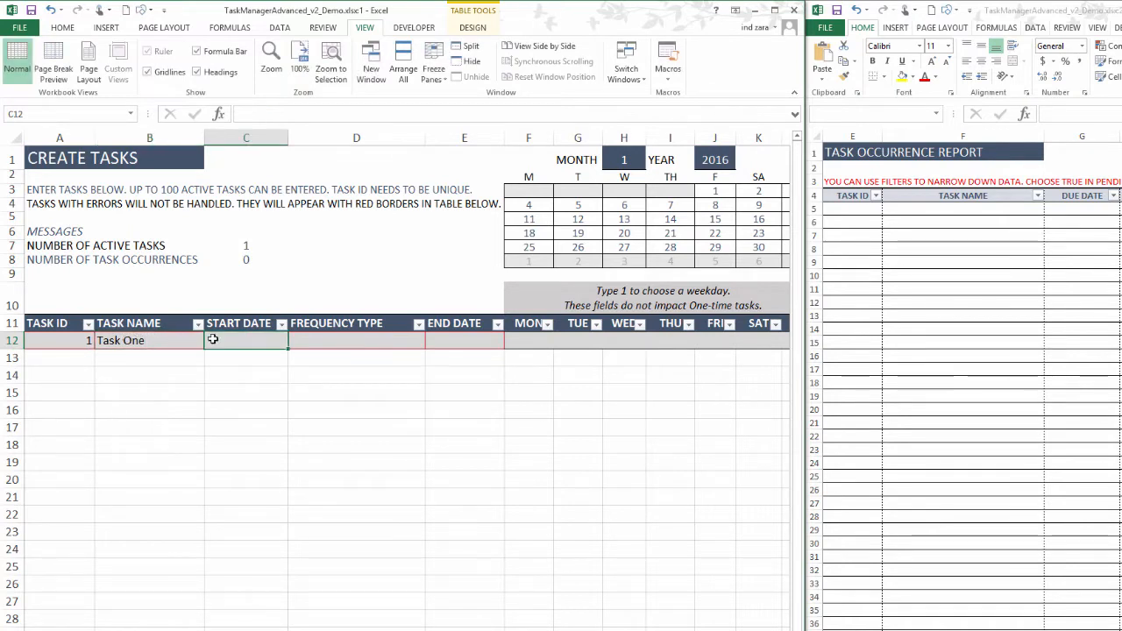
{"action": "type", "text": "12/"}
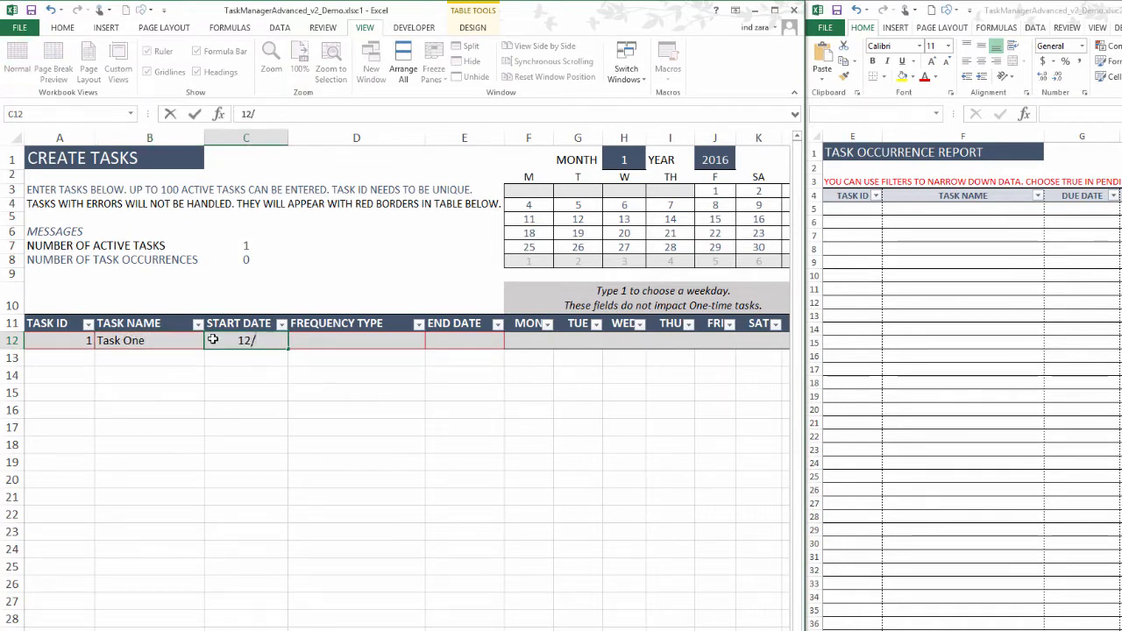
{"action": "type", "text": "5/2015"}
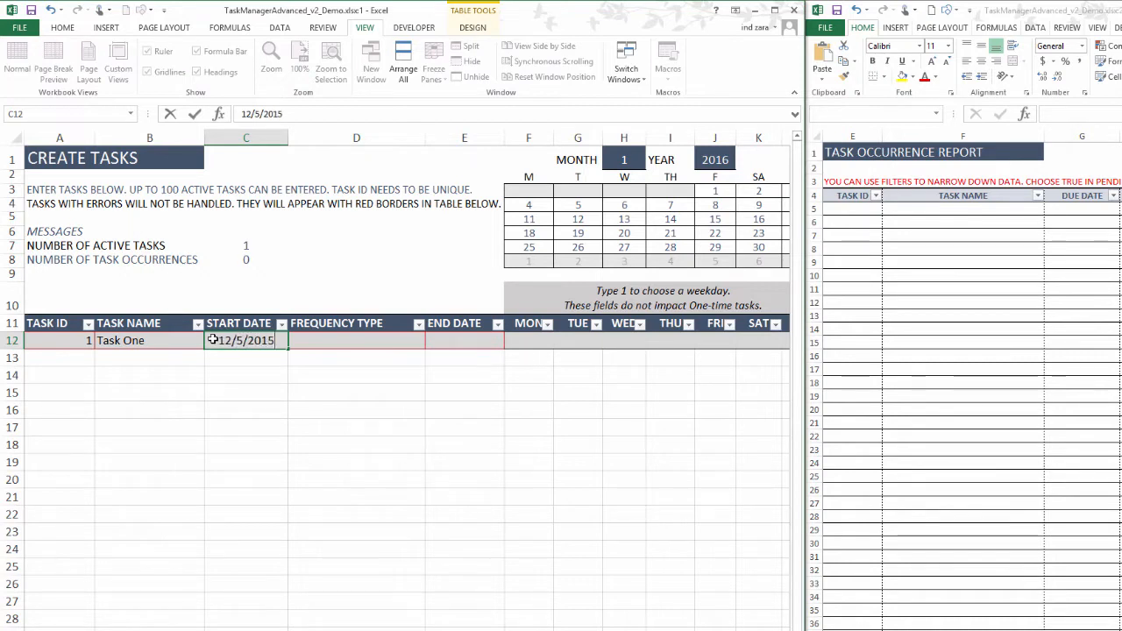
{"action": "key", "text": "Return"}
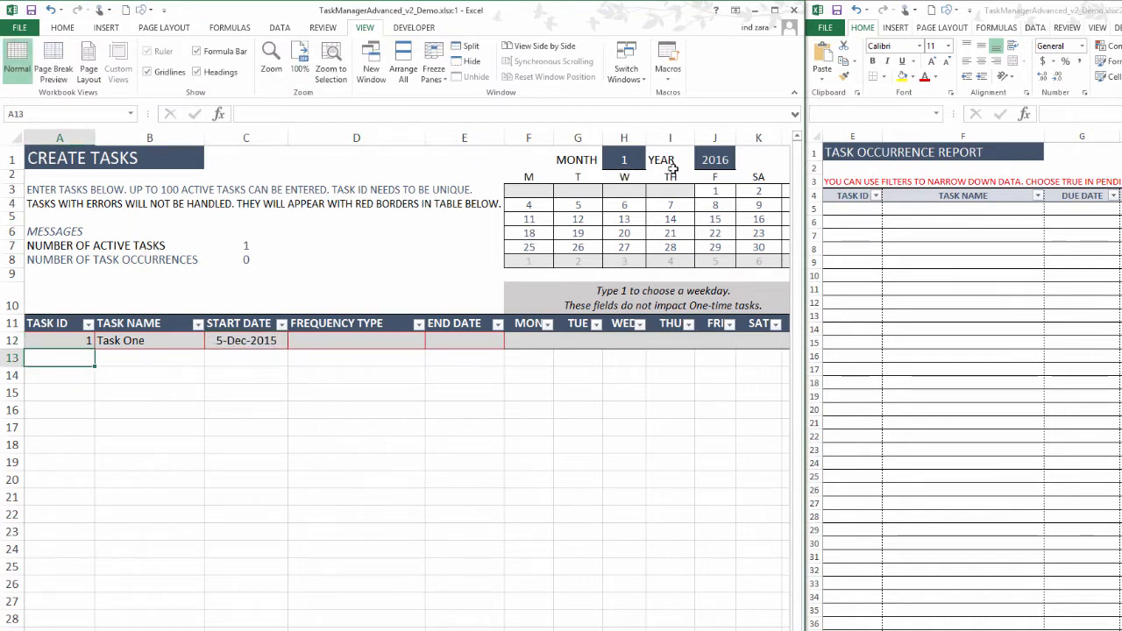
Set the reference calendar above the task table to month 12 and year 2015.
{"action": "left_click", "coordinate": [636, 161]}
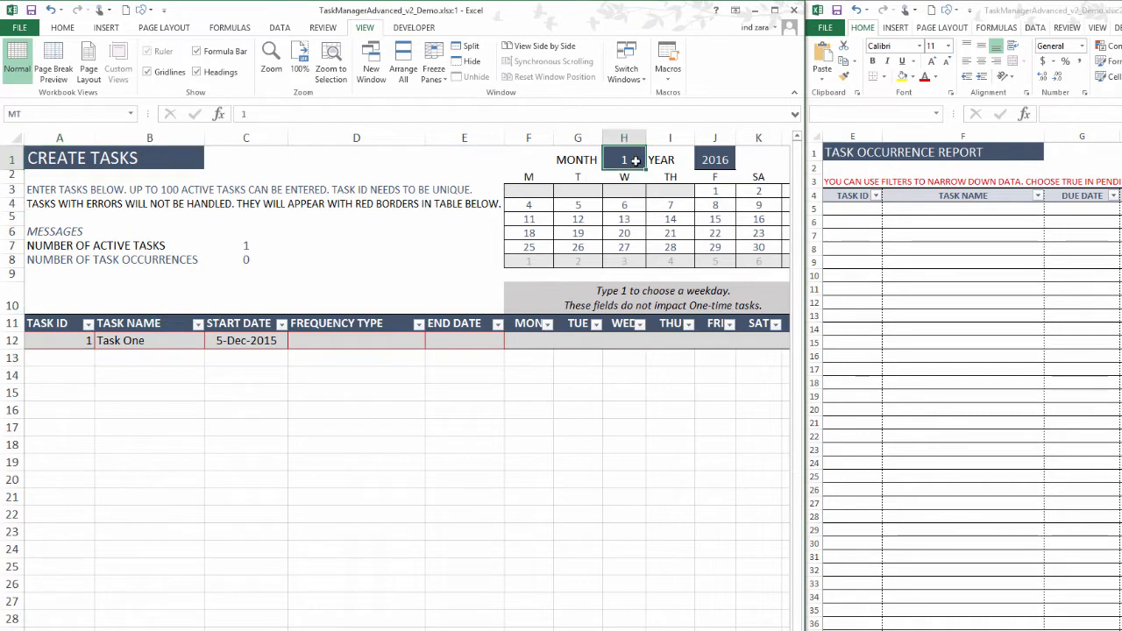
{"action": "type", "text": "12"}
{"action": "key", "text": "Tab"}
{"action": "type", "text": "2015"}
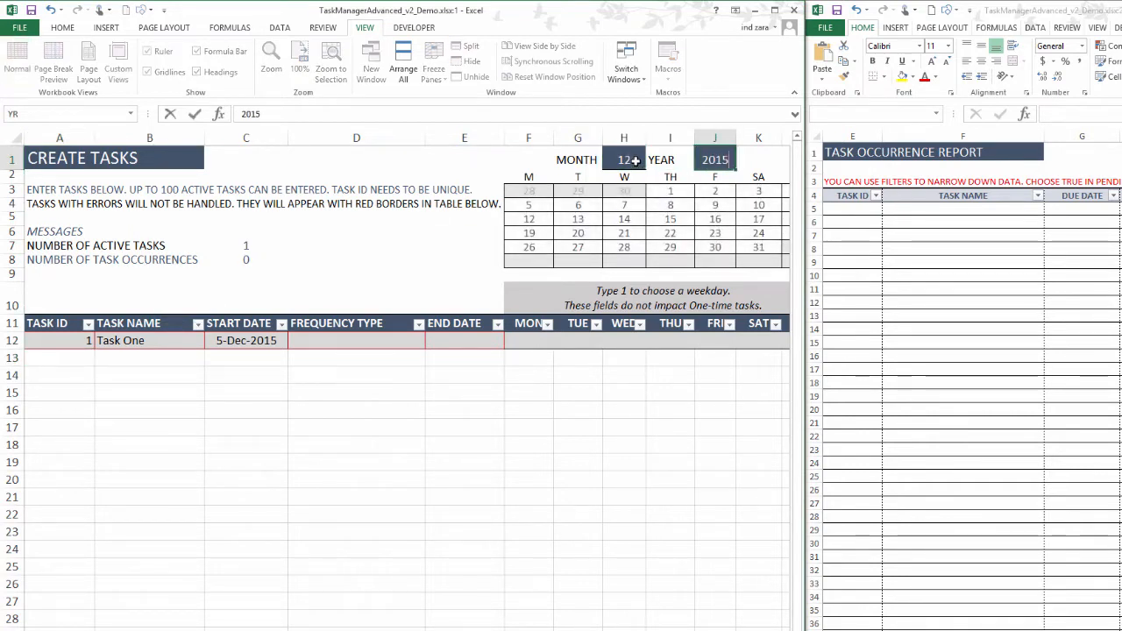
{"action": "left_click", "coordinate": [638, 172]}
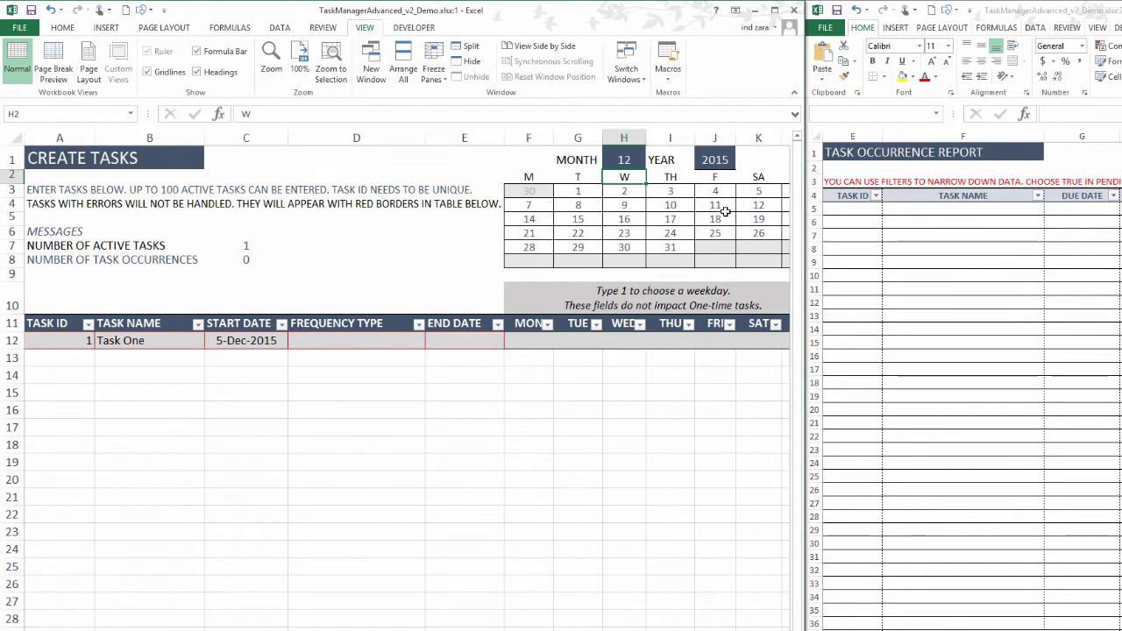
Change the start date of Task One to 12/4/2015.
{"action": "left_click", "coordinate": [239, 340]}
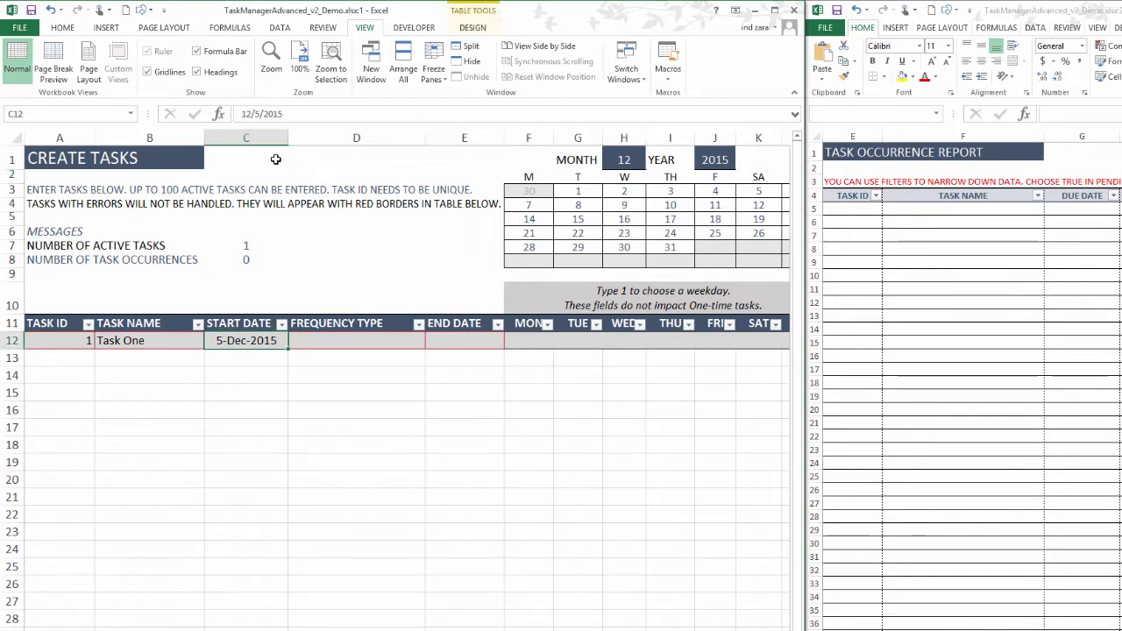
{"action": "left_click", "coordinate": [261, 114]}
{"action": "key", "text": "BackSpace"}
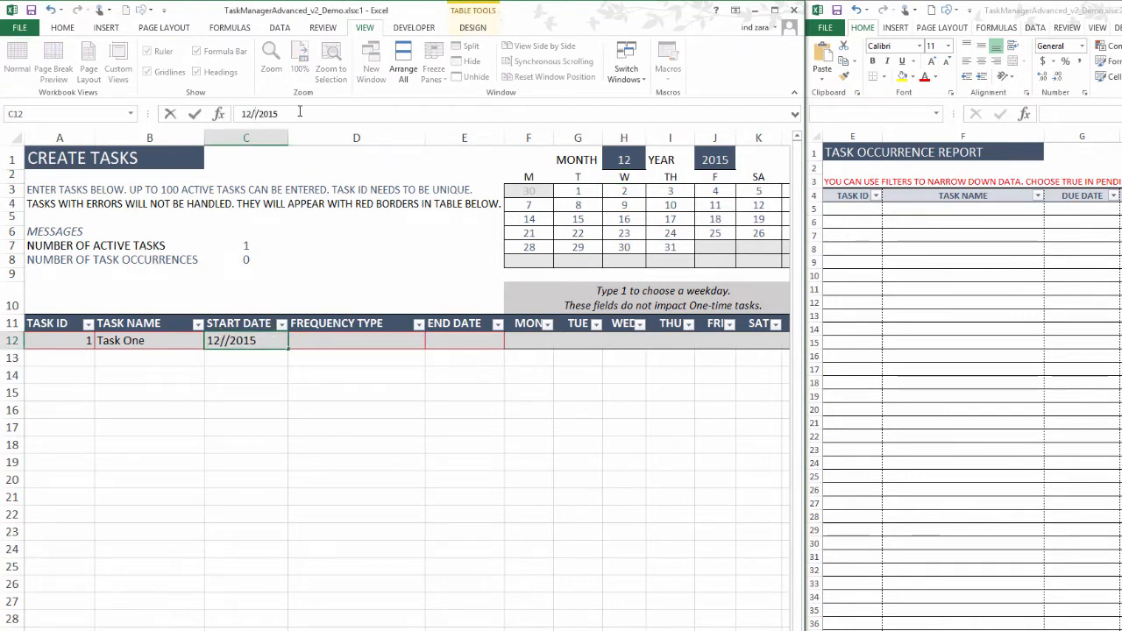
{"action": "type", "text": "4"}
{"action": "key", "text": "Return"}
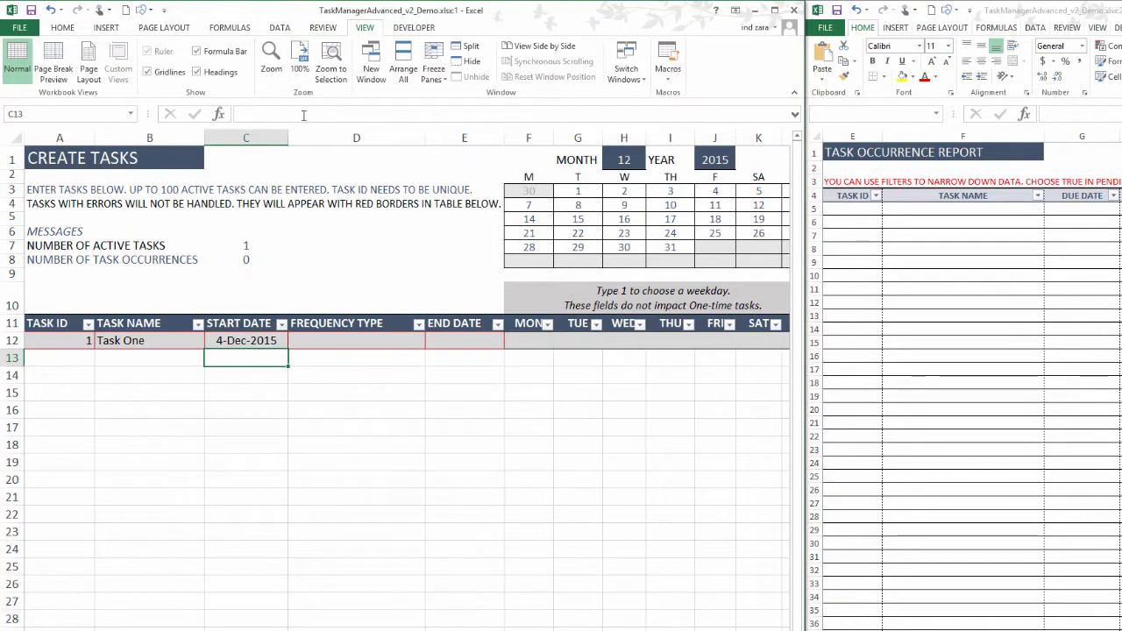
Set the frequency type of Task One to One-time.
{"action": "left_click", "coordinate": [353, 344]}
{"action": "left_click", "coordinate": [430, 346]}
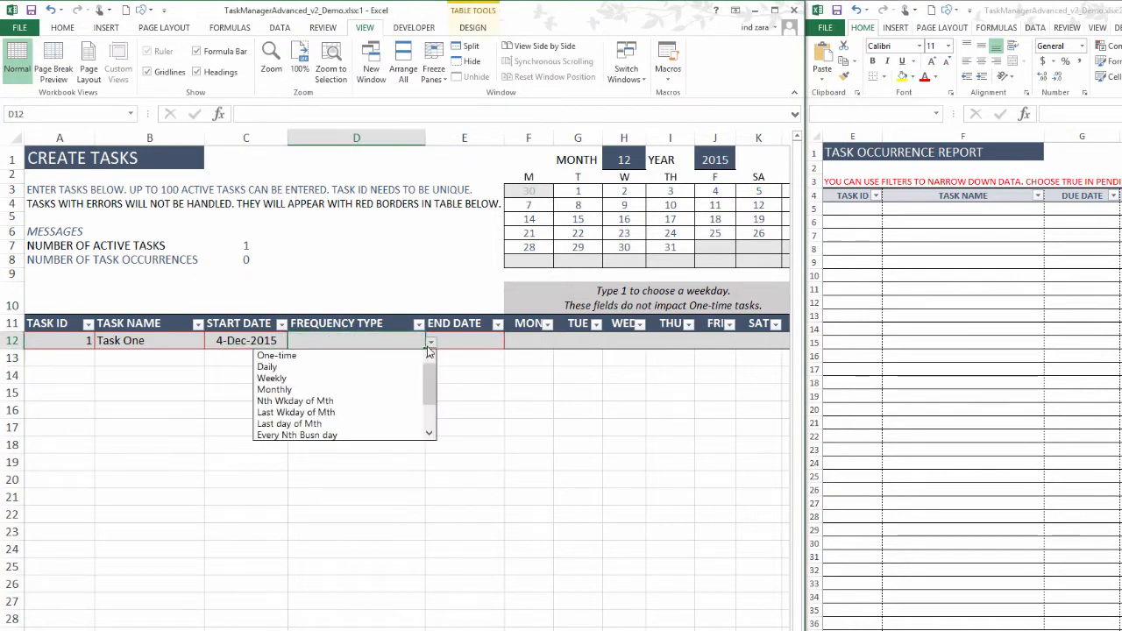
{"action": "left_click", "coordinate": [279, 356]}
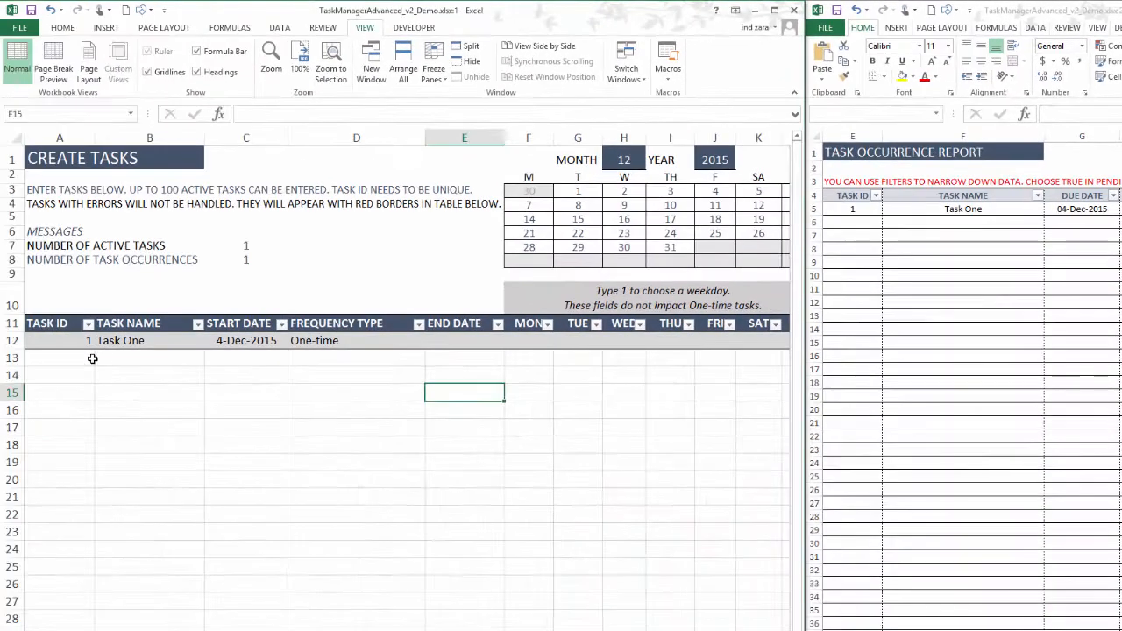
Add a second task in the next row with ID 2, name Task Two and start date 12/1/2015.
{"action": "left_click", "coordinate": [74, 356]}
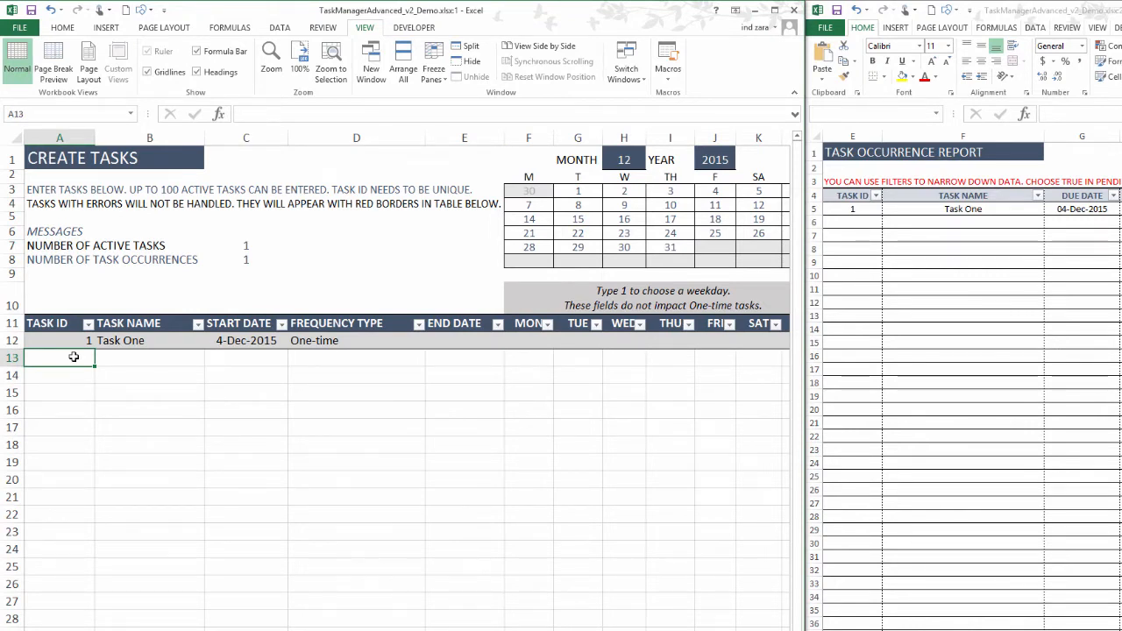
{"action": "type", "text": "2"}
{"action": "key", "text": "Tab"}
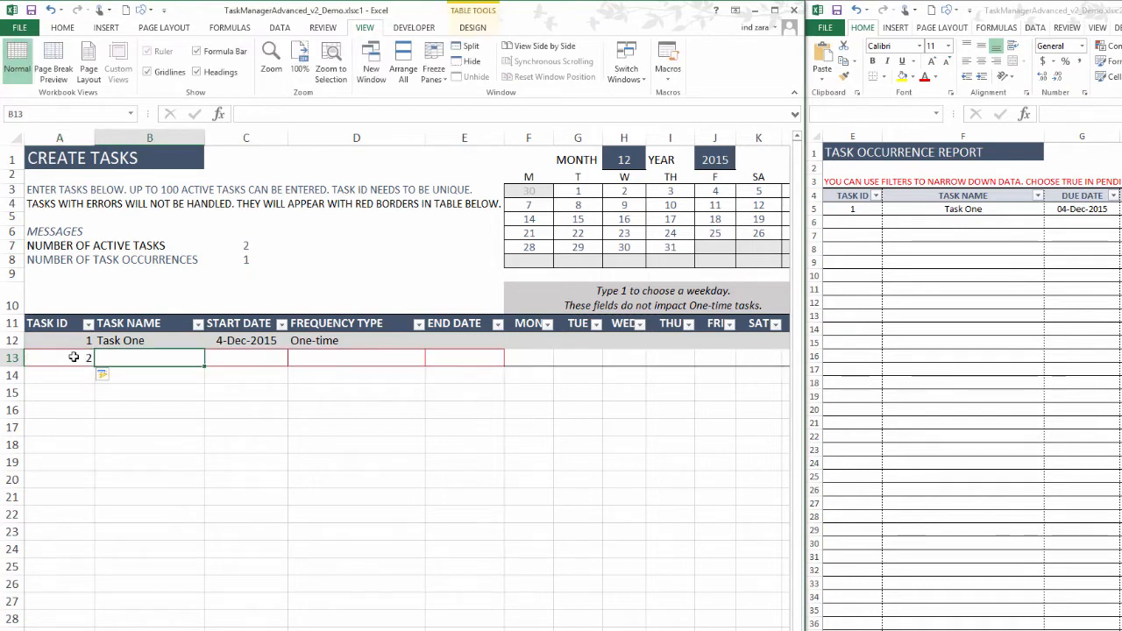
{"action": "type", "text": "Task Two"}
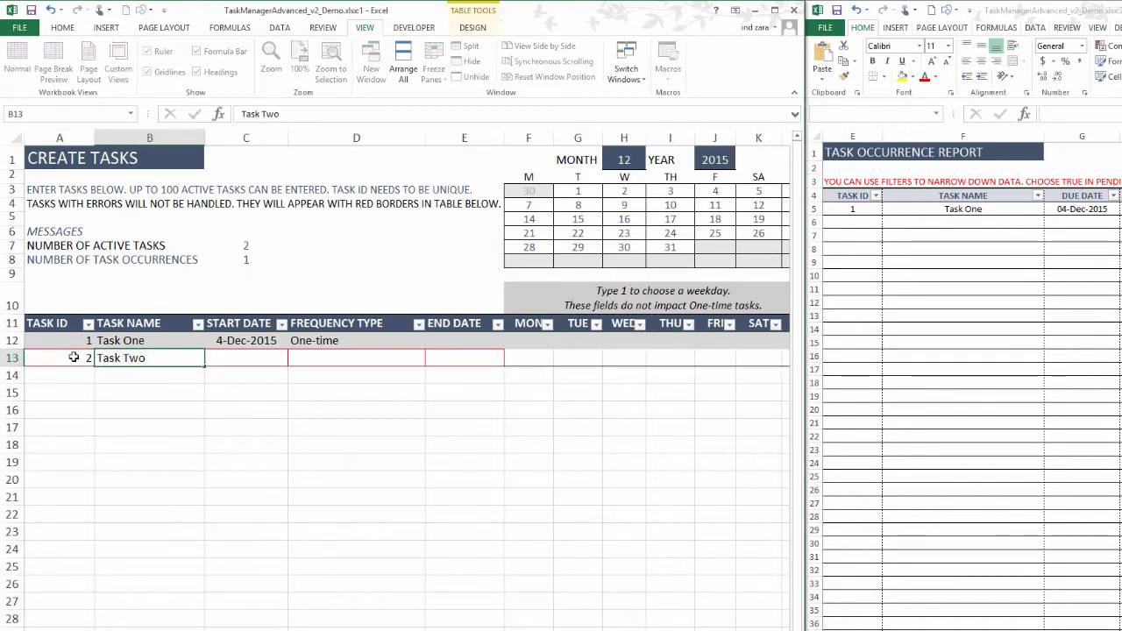
{"action": "key", "text": "Tab"}
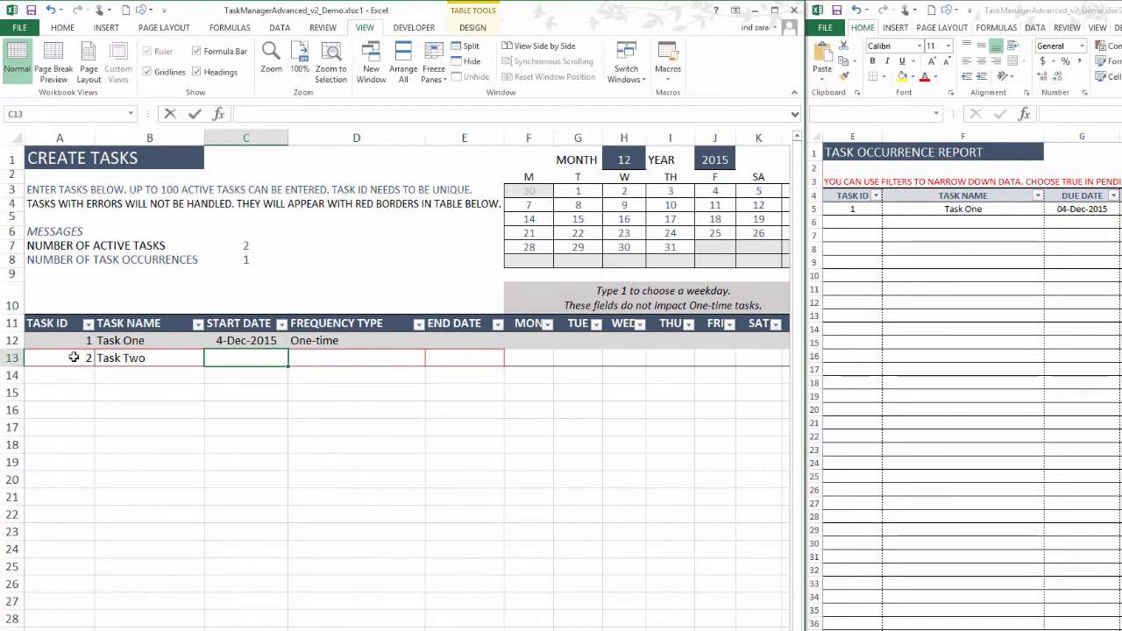
{"action": "type", "text": "12/1/2015"}
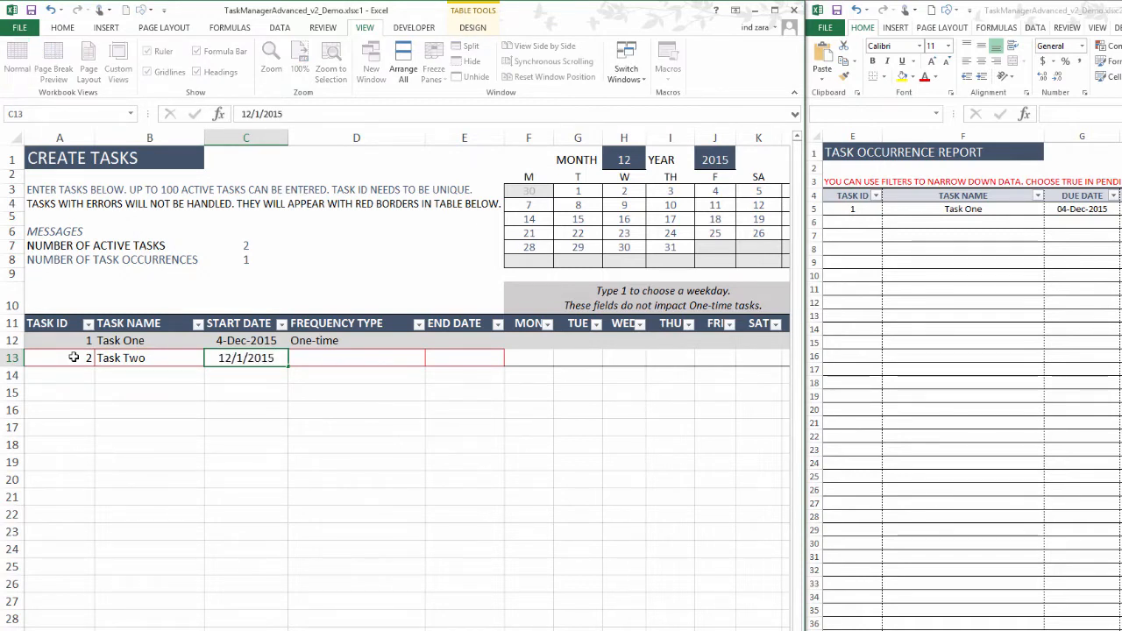
{"action": "key", "text": "Return"}
Set Task Two's frequency type to Daily and its end date to 12/4/2015.
{"action": "left_click", "coordinate": [382, 368]}
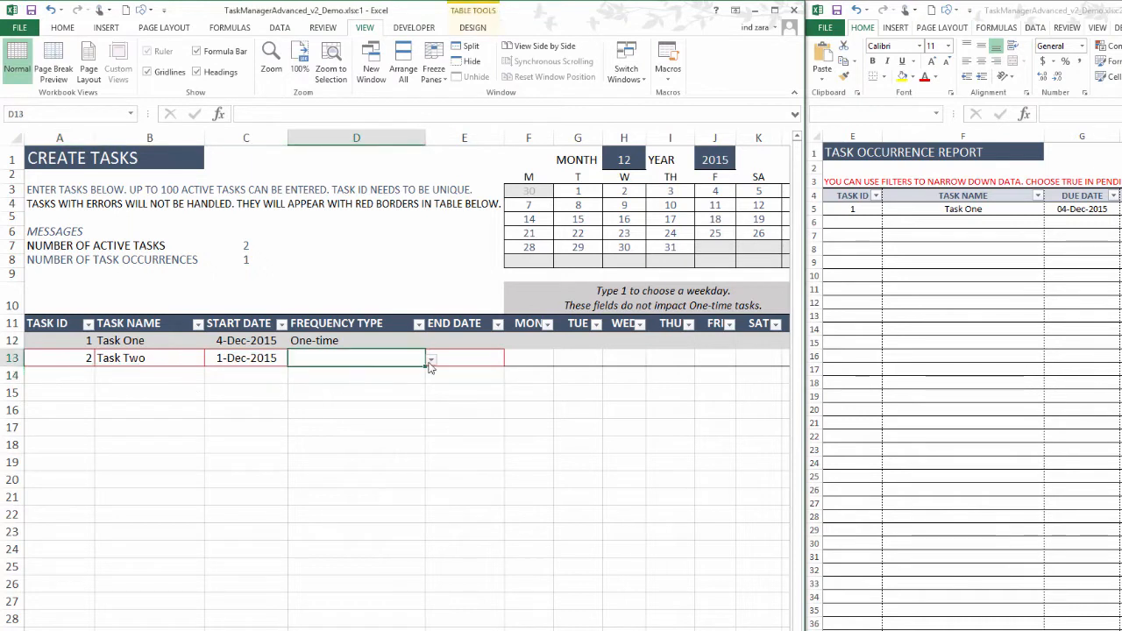
{"action": "left_click", "coordinate": [432, 360]}
{"action": "left_click", "coordinate": [406, 384]}
{"action": "left_click", "coordinate": [443, 359]}
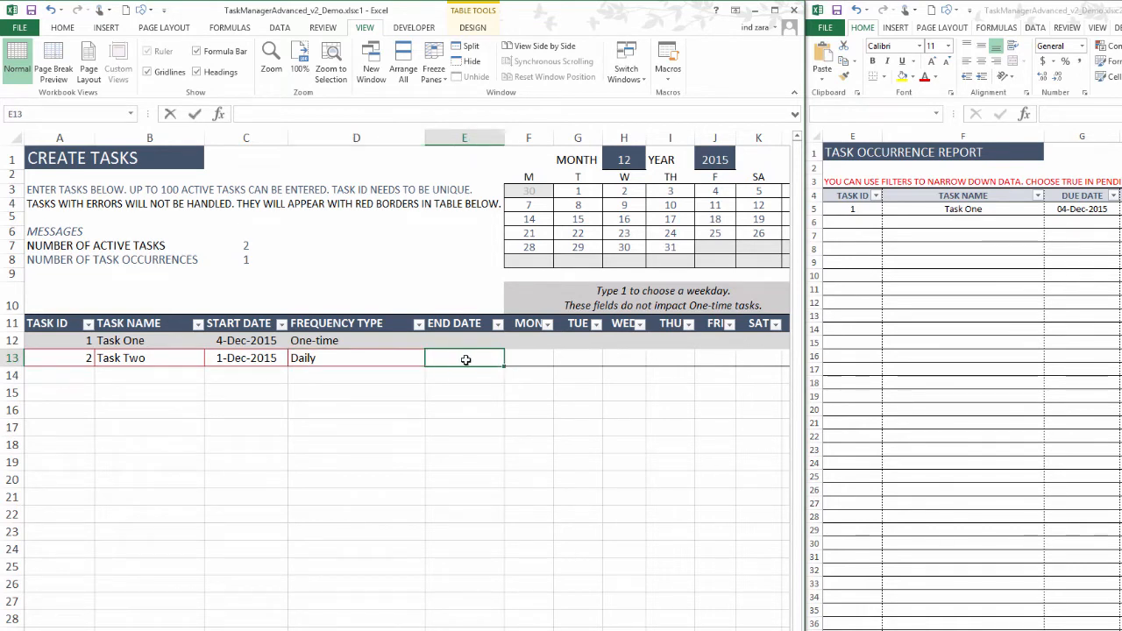
{"action": "type", "text": "12/4/2015"}
{"action": "key", "text": "Return"}
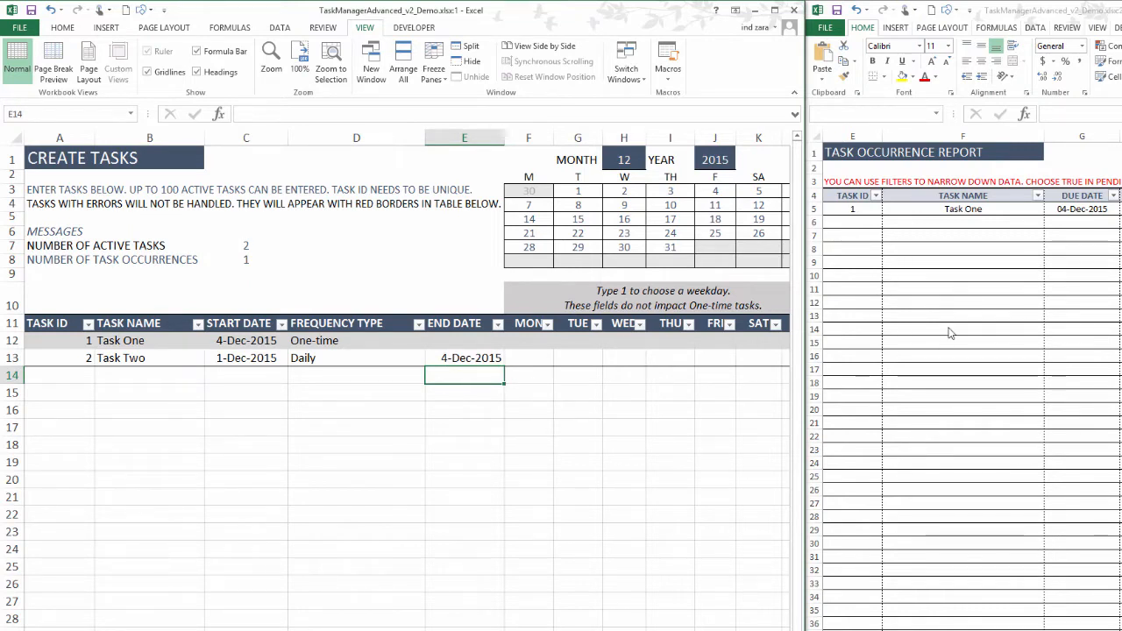
Enter 1 in the Monday through Friday weekday fields of Task Two.
{"action": "left_click_drag", "start_coordinate": [531, 358], "coordinate": [716, 355]}
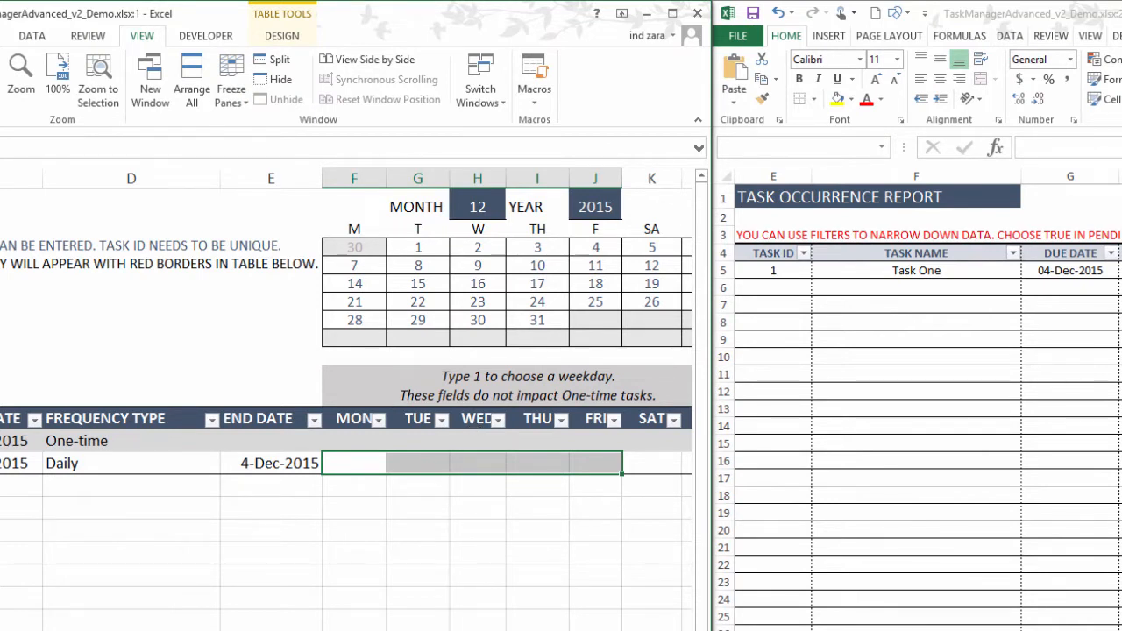
{"action": "scroll", "coordinate": [347, 399], "scroll_direction": "right", "scroll_amount": 1}
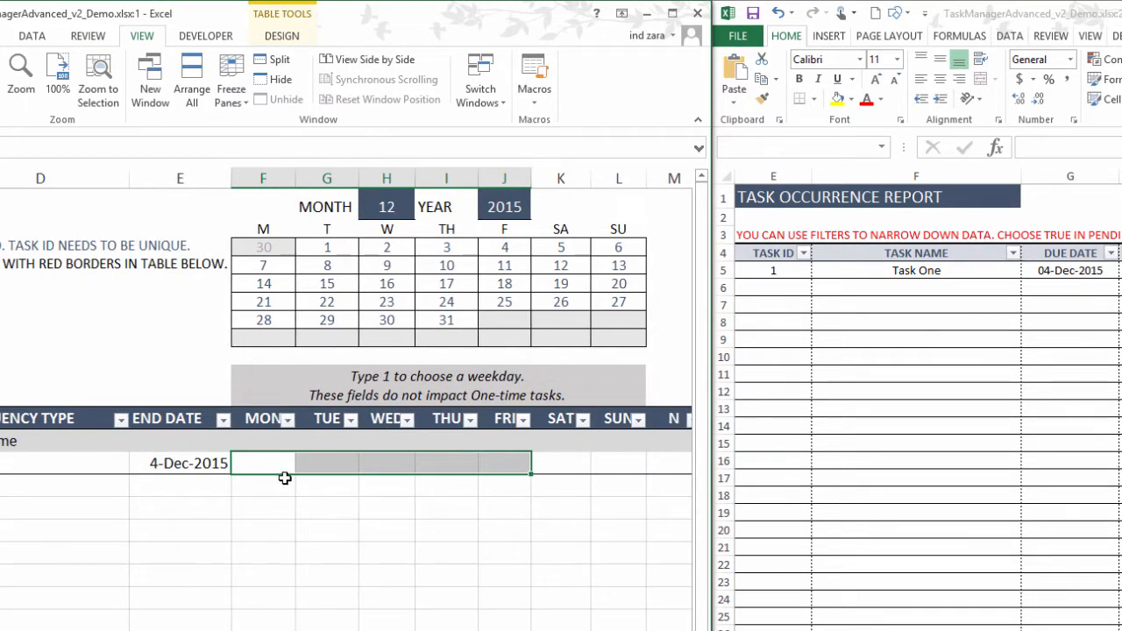
{"action": "left_click_drag", "start_coordinate": [268, 465], "coordinate": [494, 456]}
{"action": "type", "text": "1"}
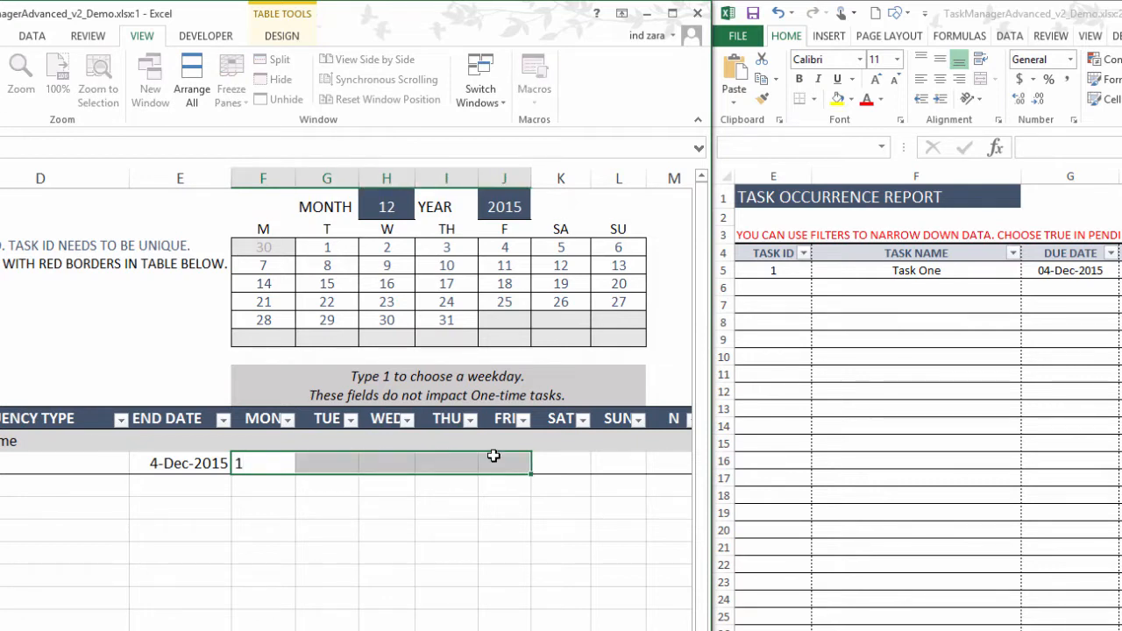
{"action": "key", "text": "ctrl+Return"}
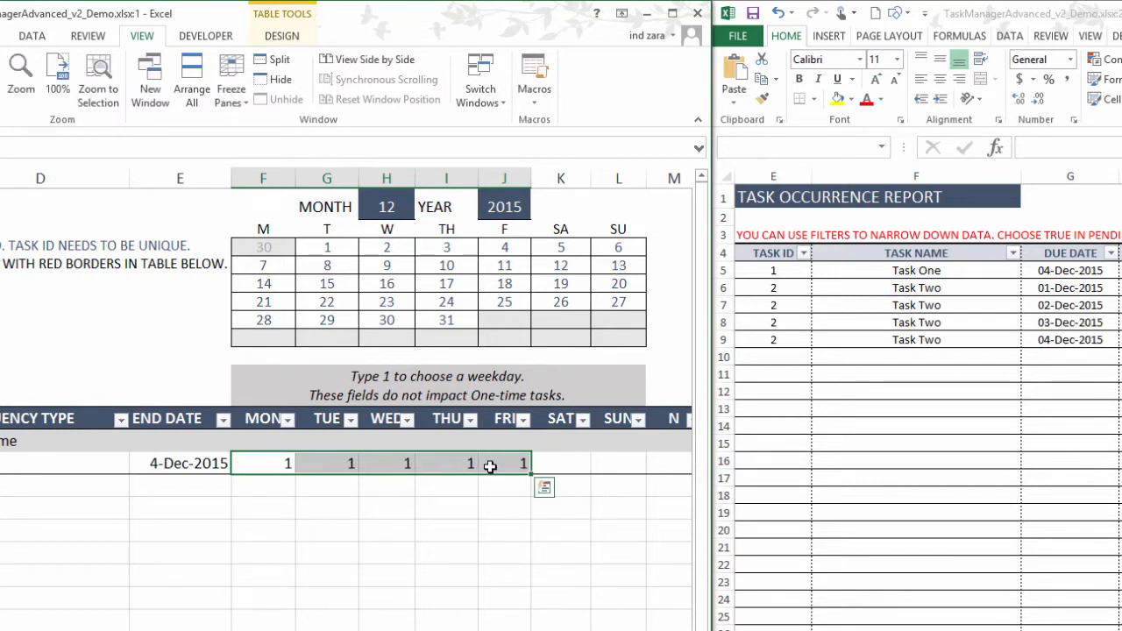
{"action": "left_click", "coordinate": [475, 489]}
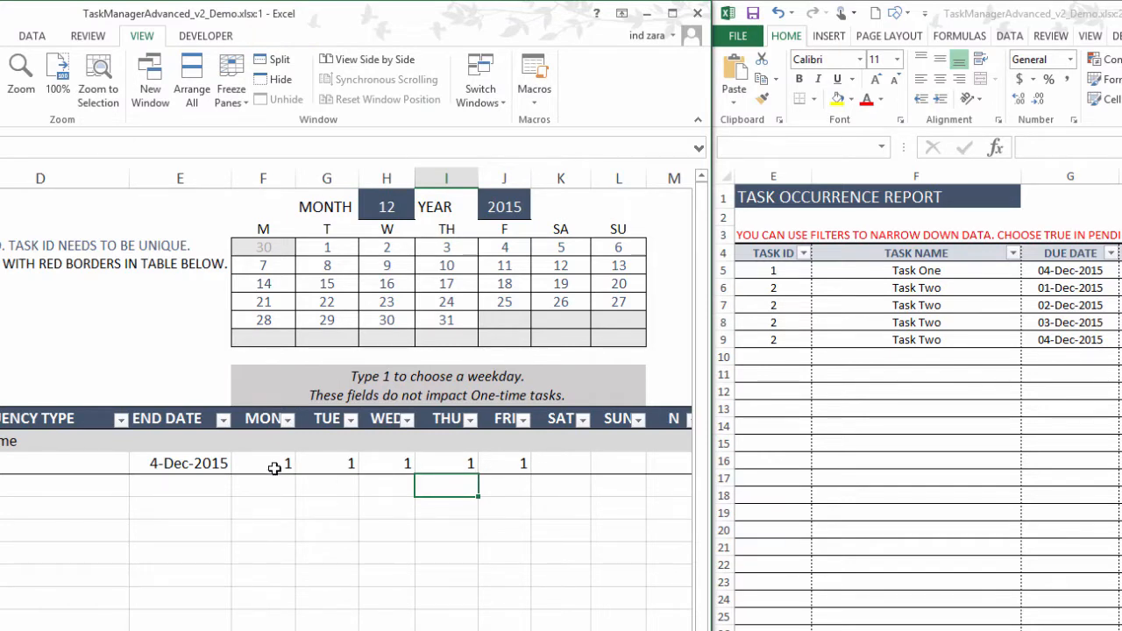
{"action": "left_click_drag", "start_coordinate": [275, 469], "coordinate": [519, 464]}
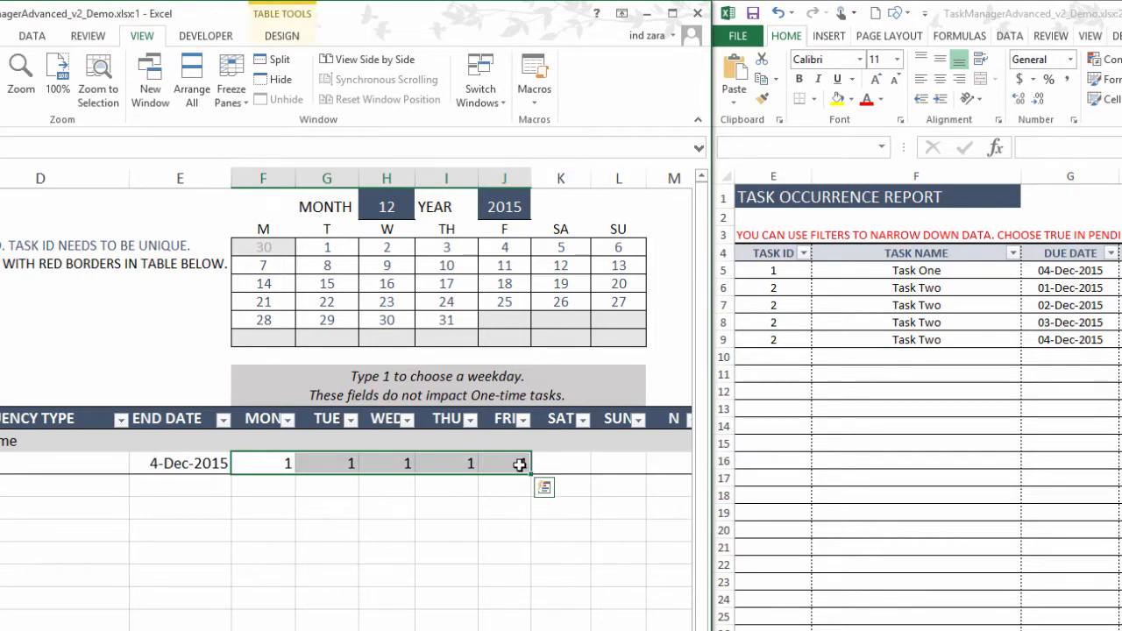
{"action": "left_click", "coordinate": [508, 489]}
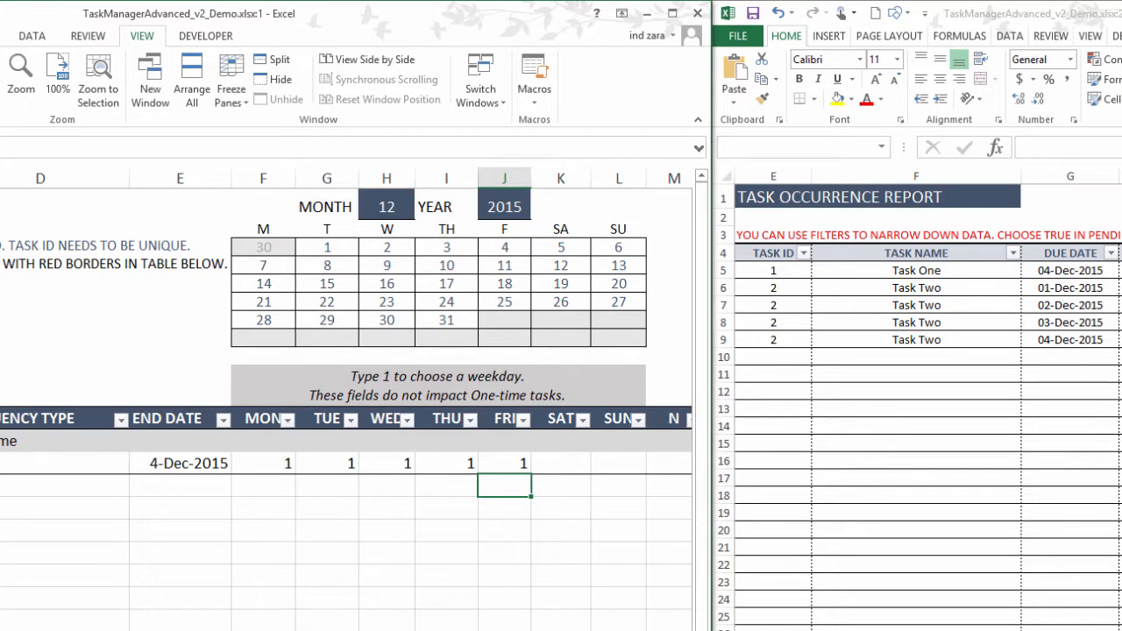
Change Task Two's end date to 12/24/2015 and widen the task-entry window slightly beside the report window.
{"action": "scroll", "coordinate": [348, 399], "scroll_direction": "left", "scroll_amount": 2}
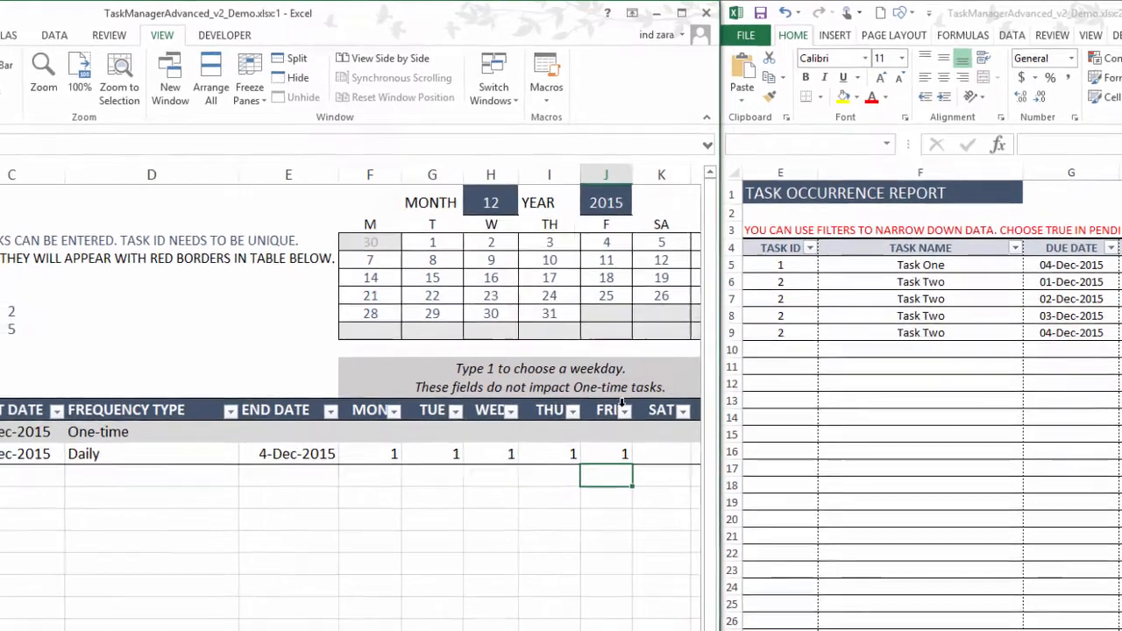
{"action": "left_click", "coordinate": [290, 463]}
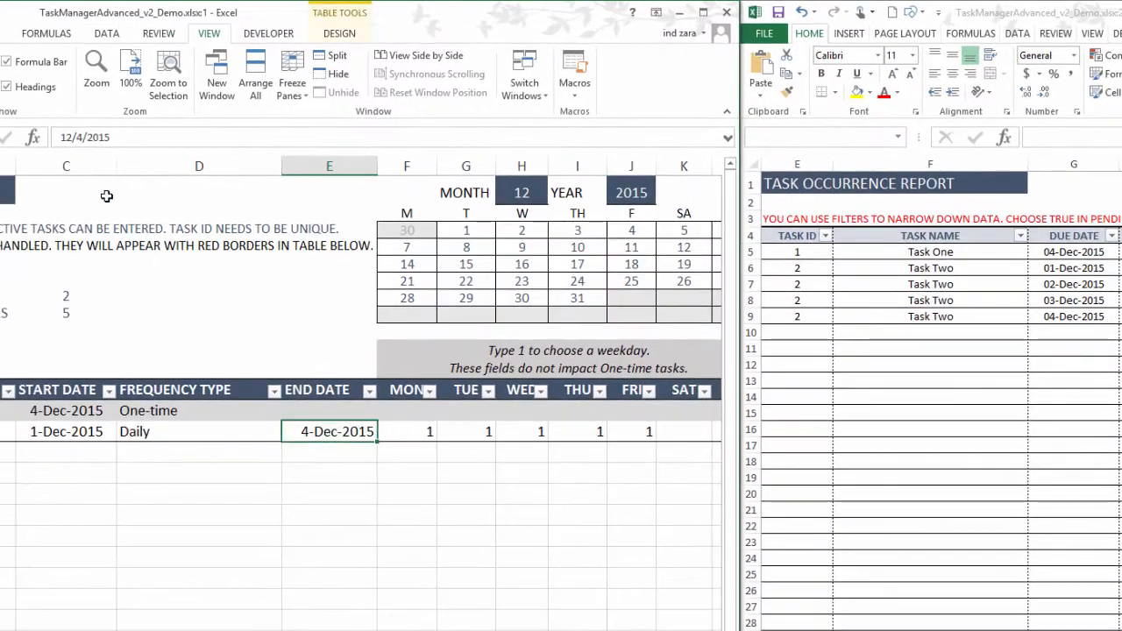
{"action": "left_click", "coordinate": [80, 138]}
{"action": "type", "text": "2"}
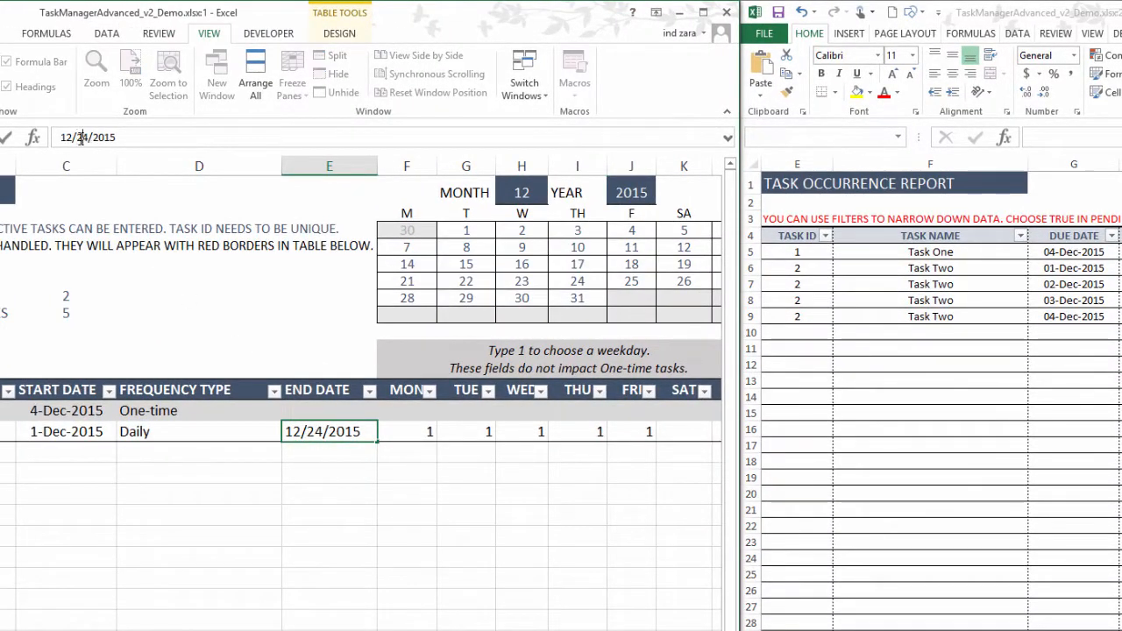
{"action": "key", "text": "Return"}
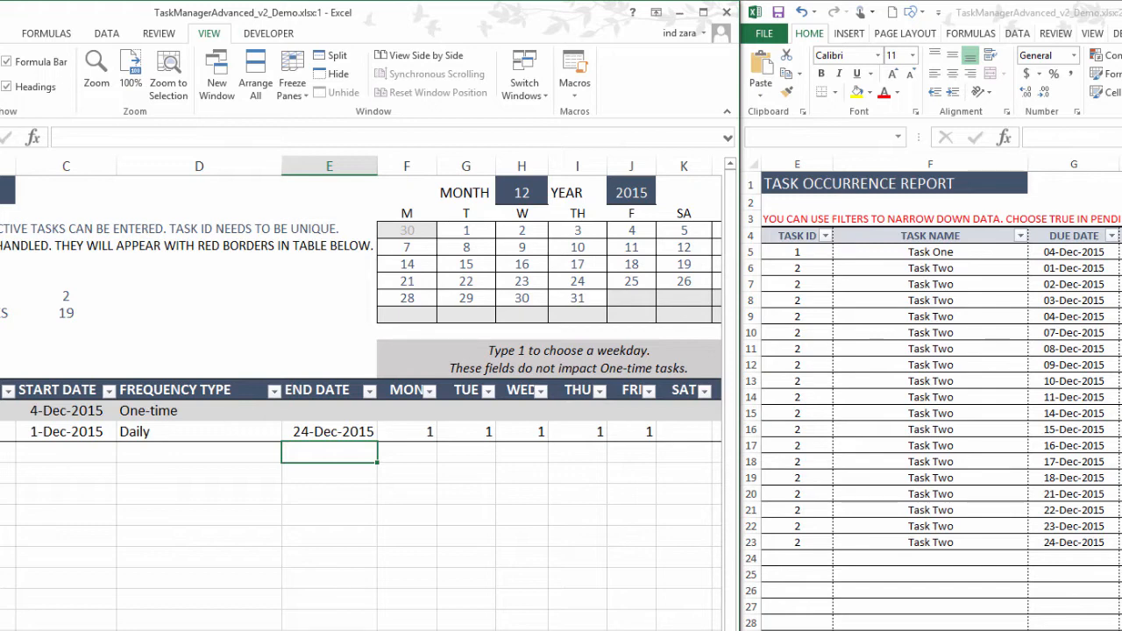
{"action": "key", "text": "alt+Tab"}
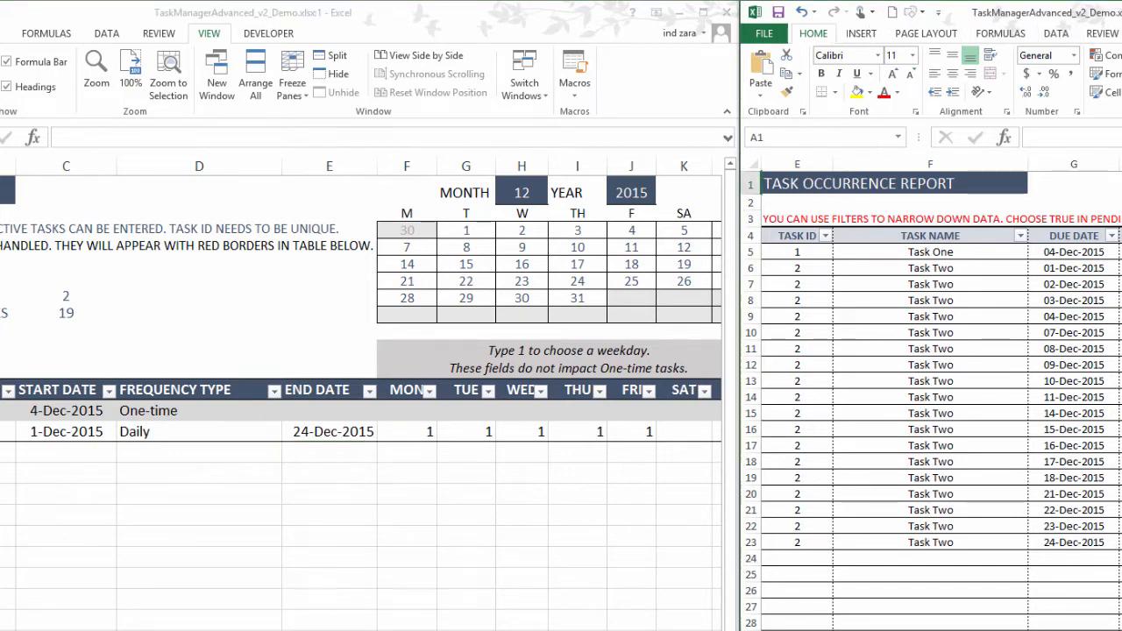
{"action": "left_click_drag", "start_coordinate": [740, 350], "coordinate": [764, 350]}
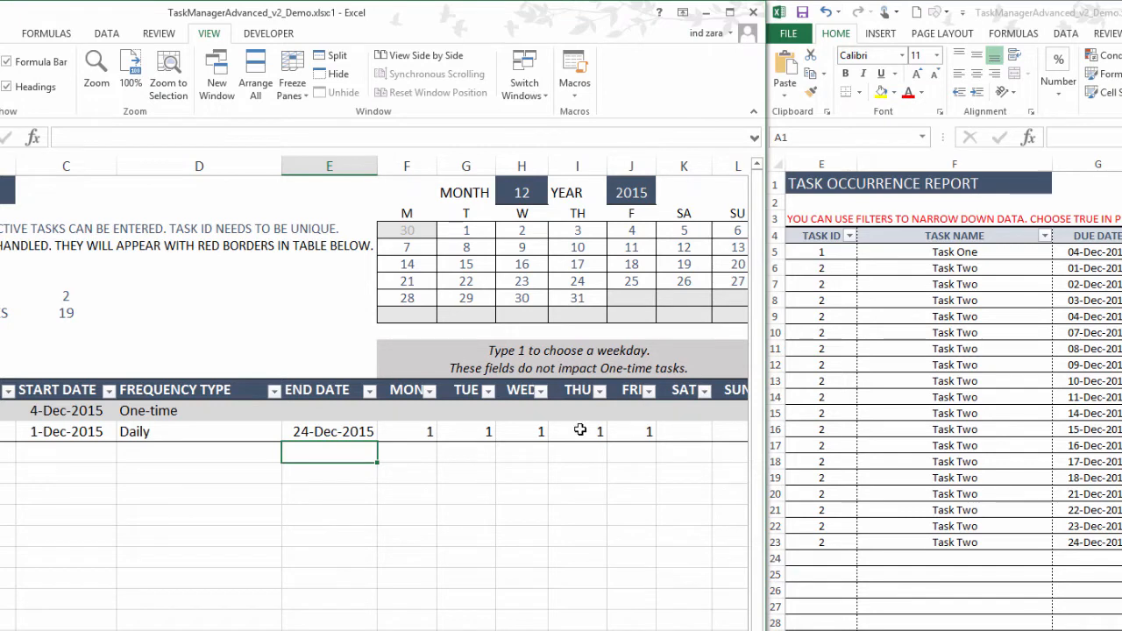
Set Task Two's frequency type to Weekly and replace its Monday to Friday entries with a 1 for Monday only.
{"action": "left_click", "coordinate": [203, 435]}
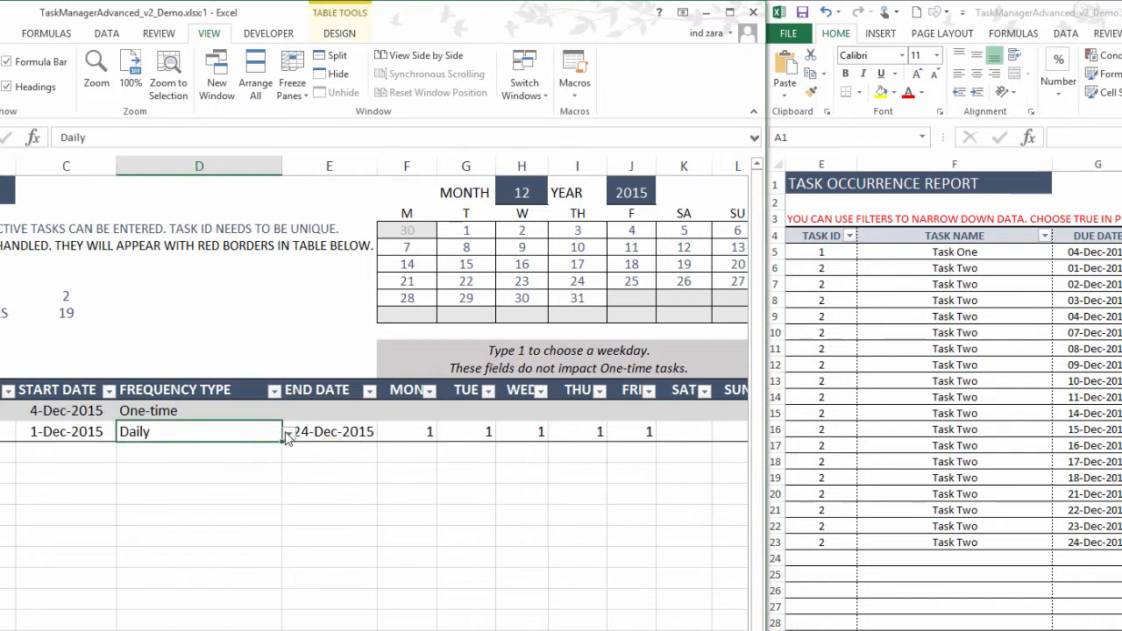
{"action": "left_click", "coordinate": [287, 437]}
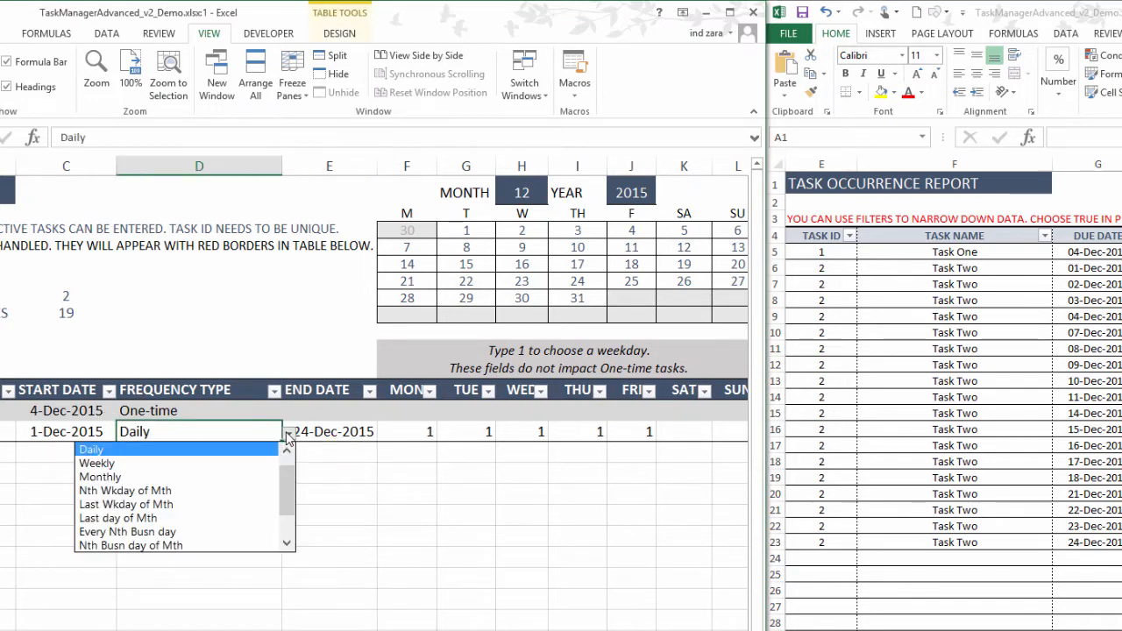
{"action": "left_click", "coordinate": [253, 463]}
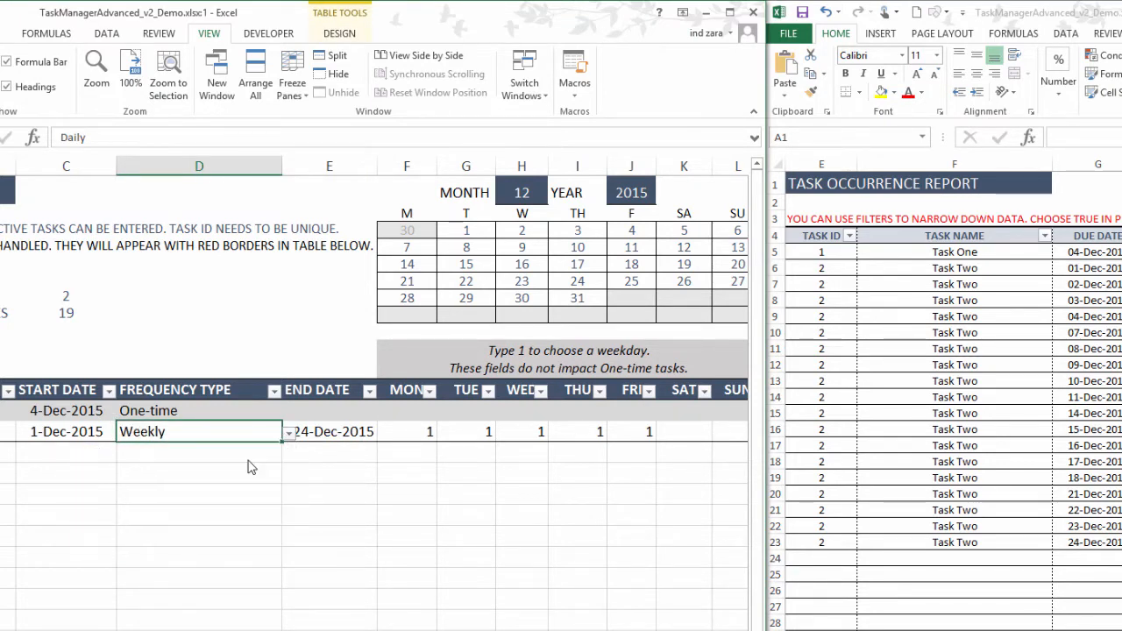
{"action": "left_click", "coordinate": [420, 469]}
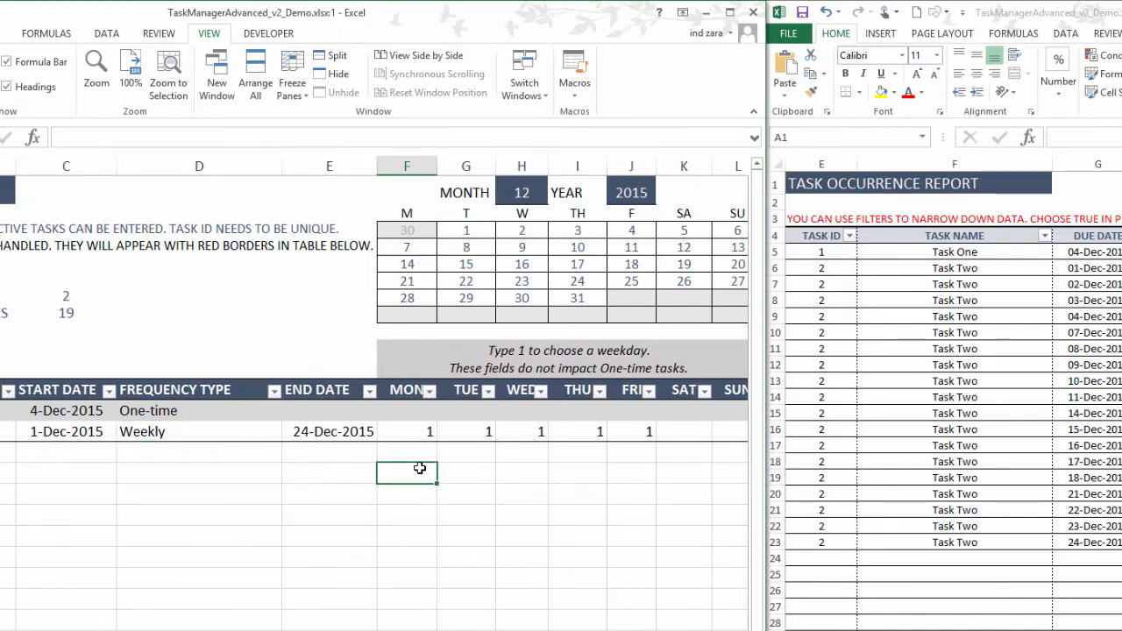
{"action": "left_click_drag", "start_coordinate": [397, 431], "coordinate": [623, 431]}
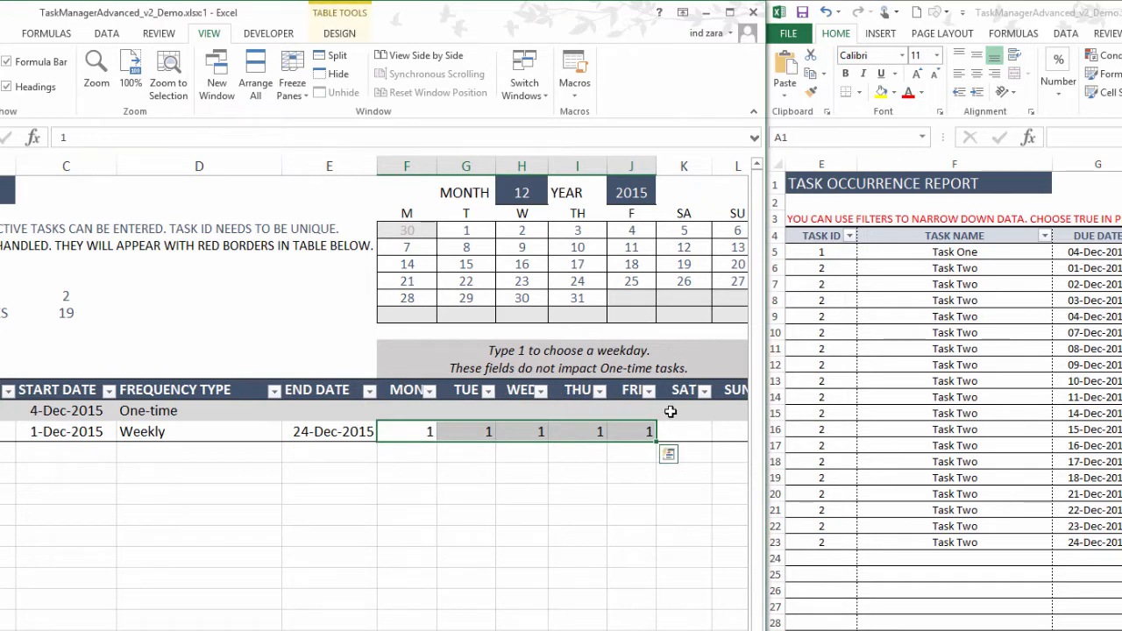
{"action": "key", "text": "Delete"}
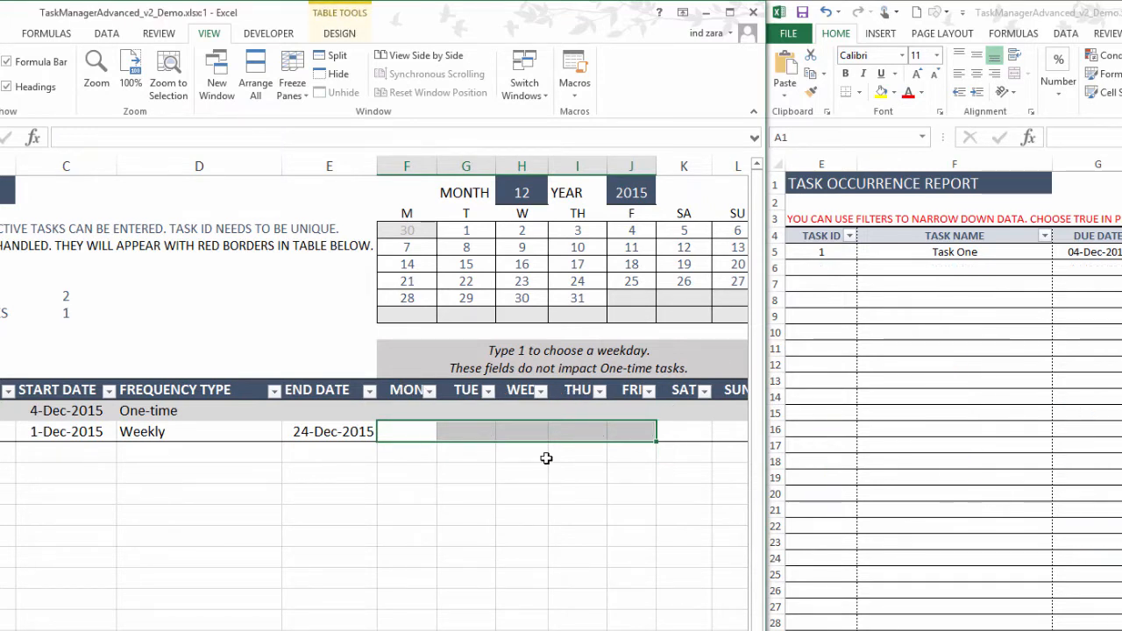
{"action": "key", "text": "Left"}
{"action": "key", "text": "Right"}
{"action": "type", "text": "1"}
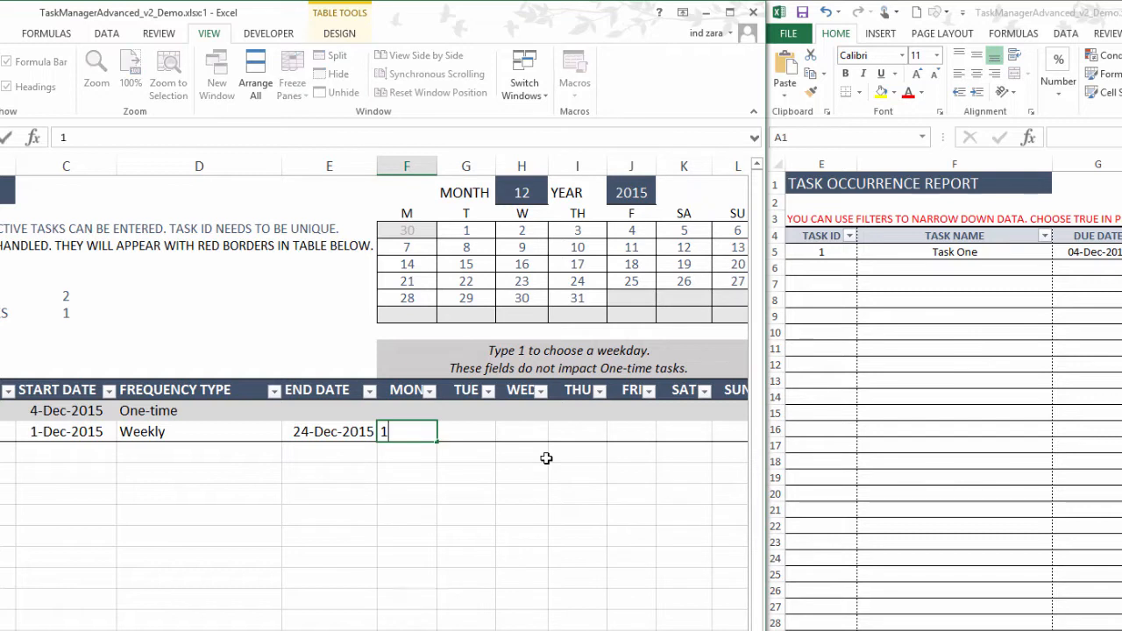
{"action": "key", "text": "Return"}
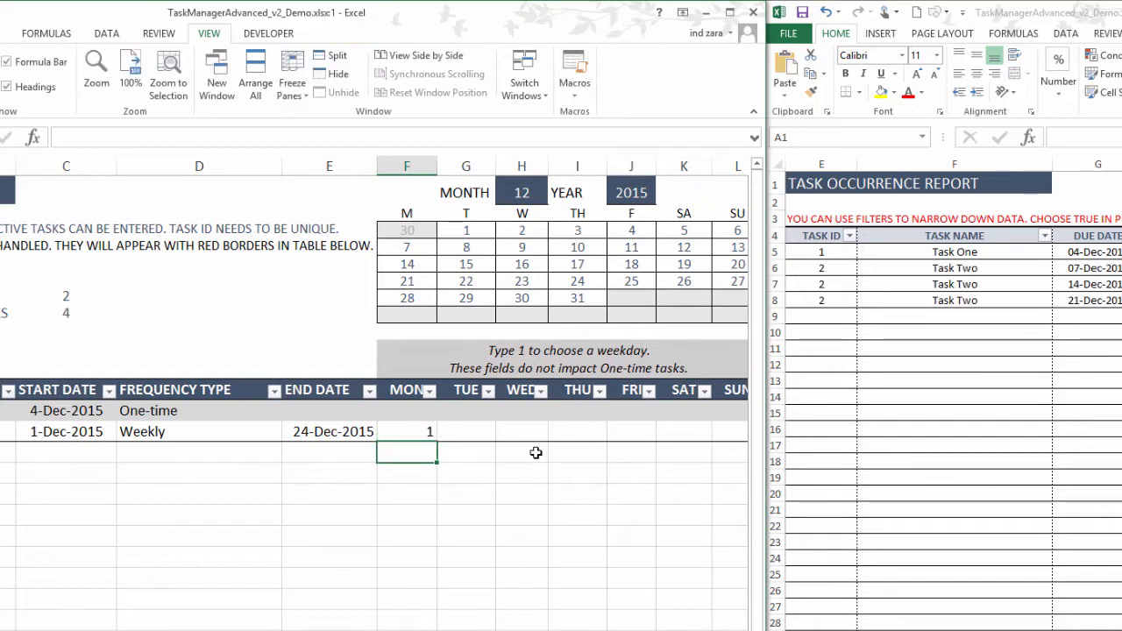
{"action": "left_click", "coordinate": [390, 429]}
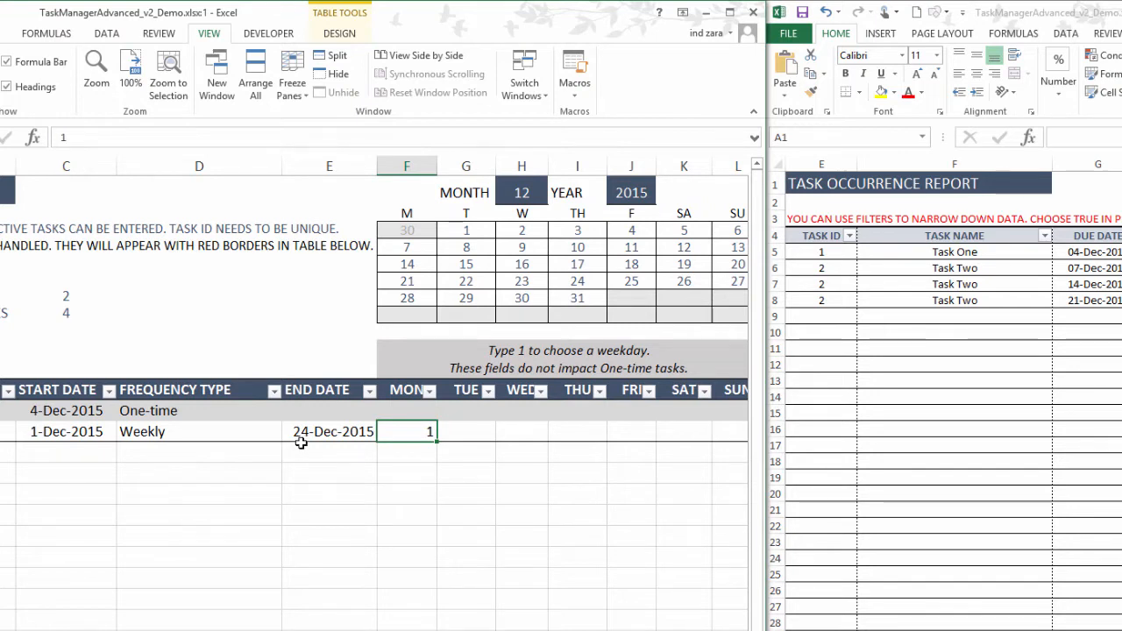
Set the N value of the weekly Task Two to 2.
{"action": "left_click", "coordinate": [253, 432]}
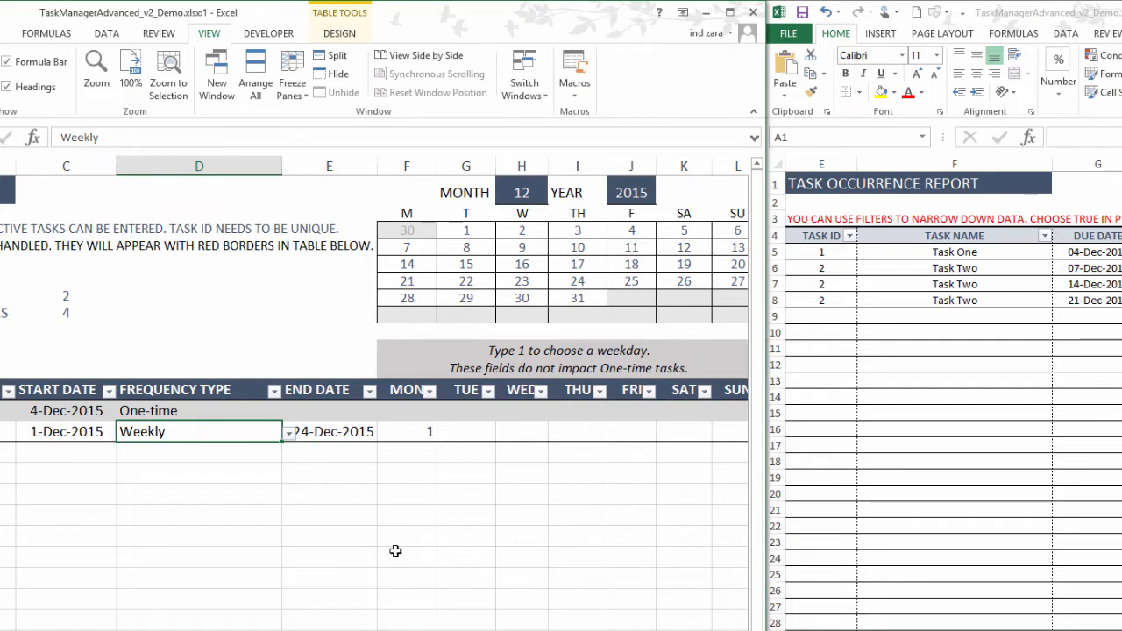
{"action": "scroll", "coordinate": [377, 395], "scroll_direction": "right", "scroll_amount": 3}
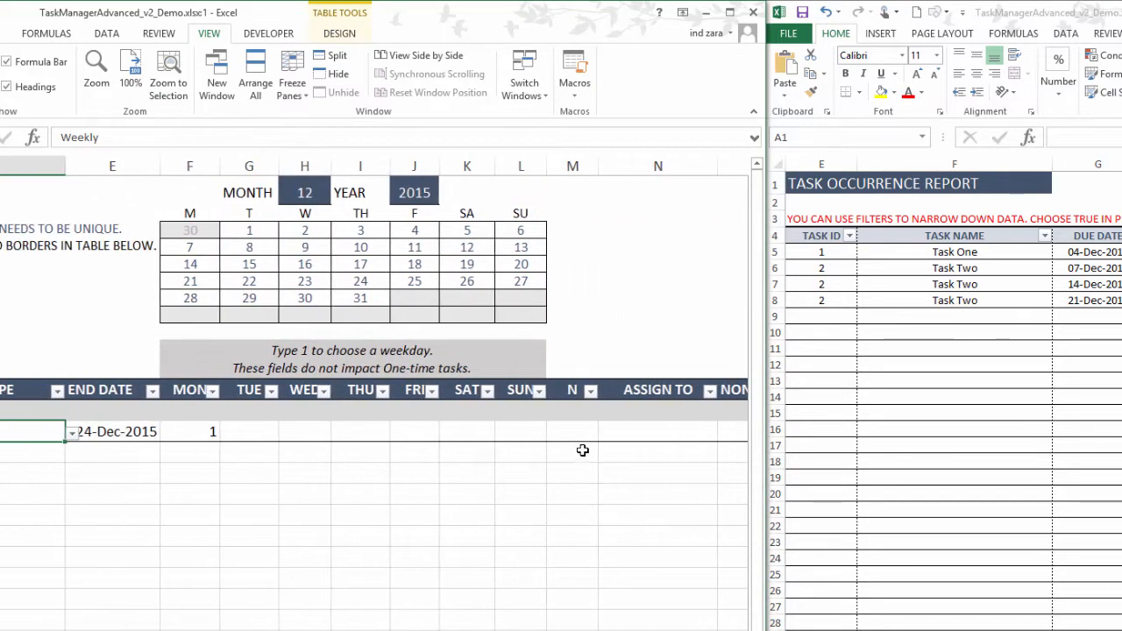
{"action": "left_click", "coordinate": [574, 431]}
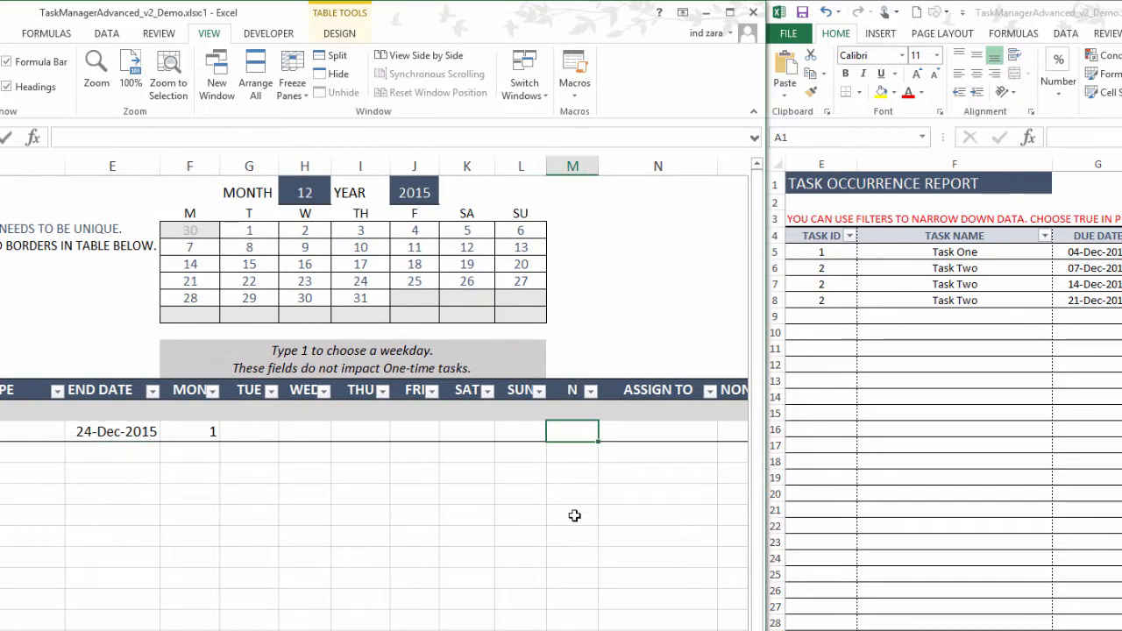
{"action": "type", "text": "2"}
{"action": "key", "text": "Return"}
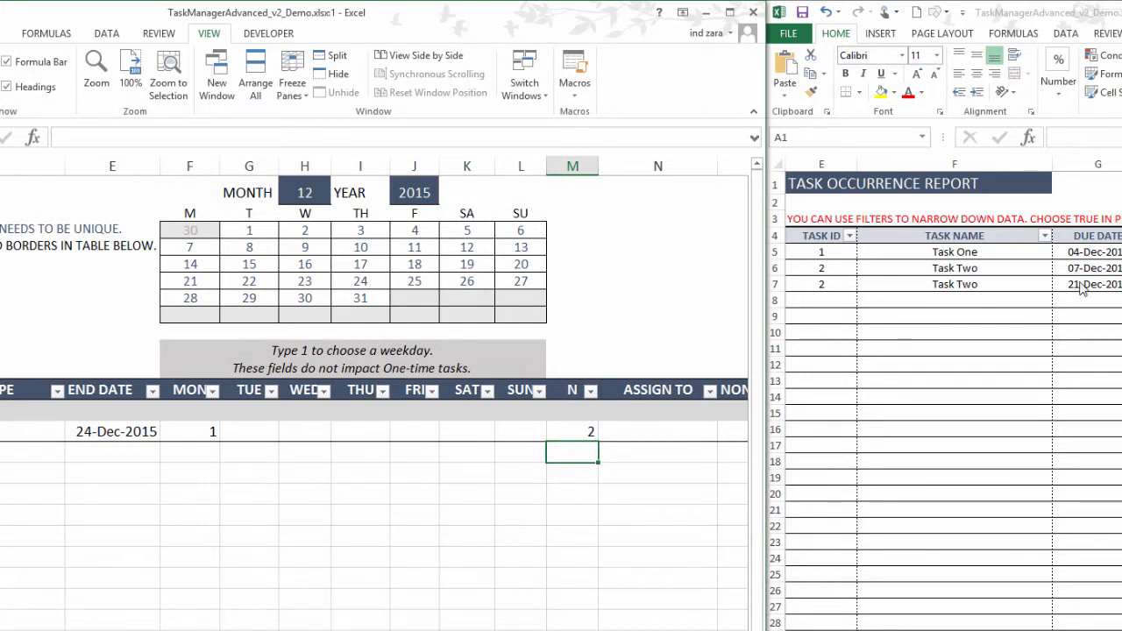
{"action": "left_click", "coordinate": [570, 431]}
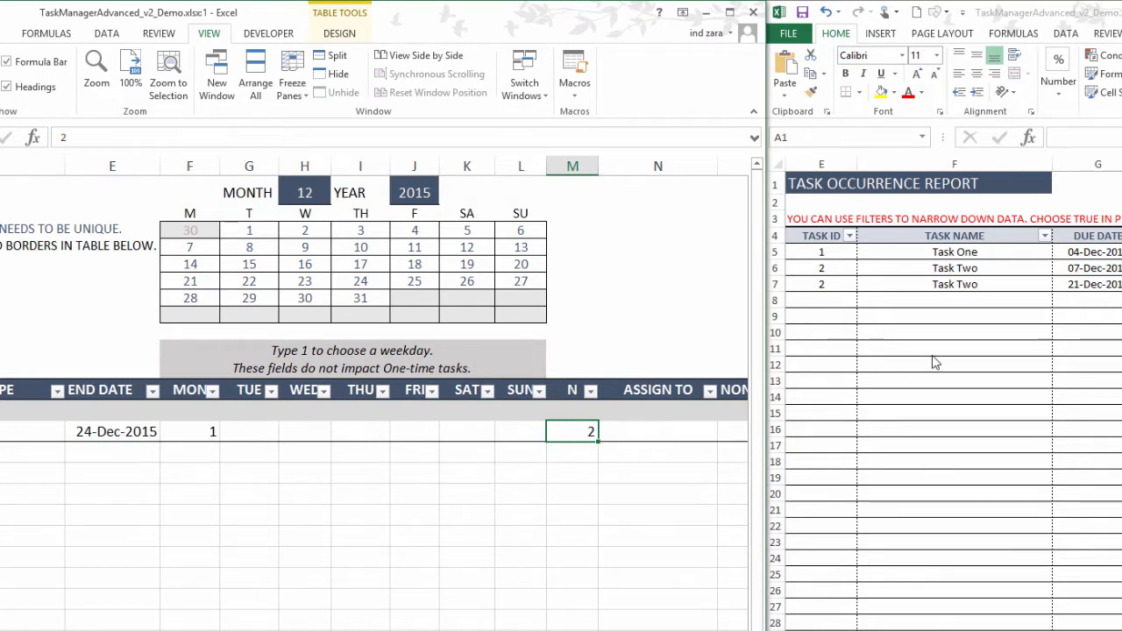
{"action": "left_click", "coordinate": [323, 579]}
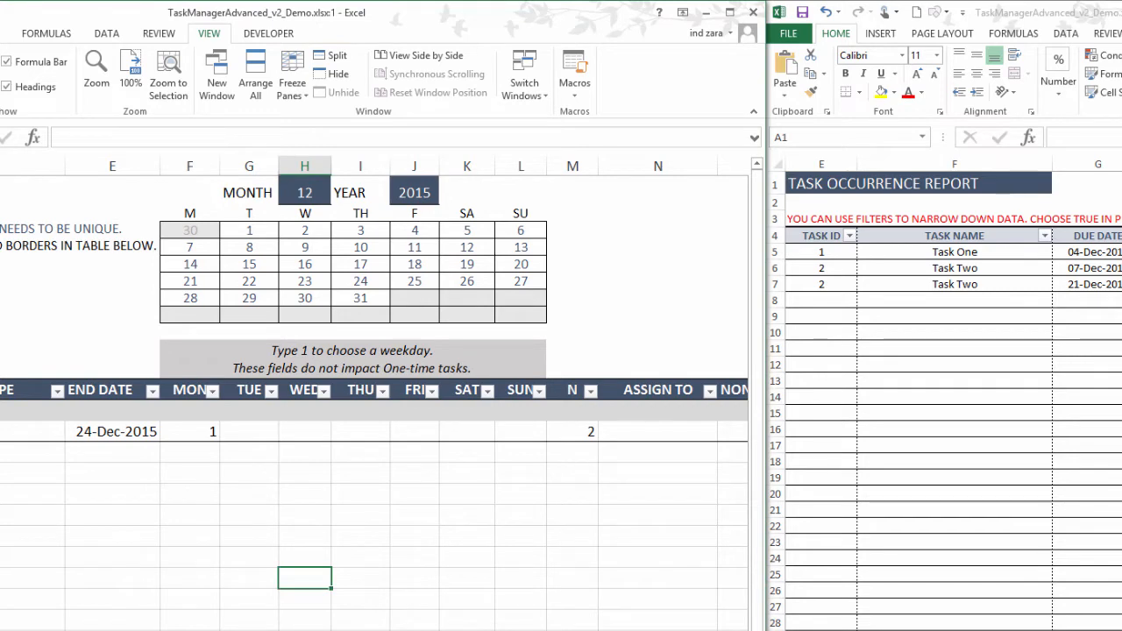
Change Task Two's frequency type to Monthly and select its Monday through Friday weekday fields.
{"action": "scroll", "coordinate": [377, 395], "scroll_direction": "left", "scroll_amount": 1}
{"action": "scroll", "coordinate": [377, 394], "scroll_direction": "right", "scroll_amount": 1}
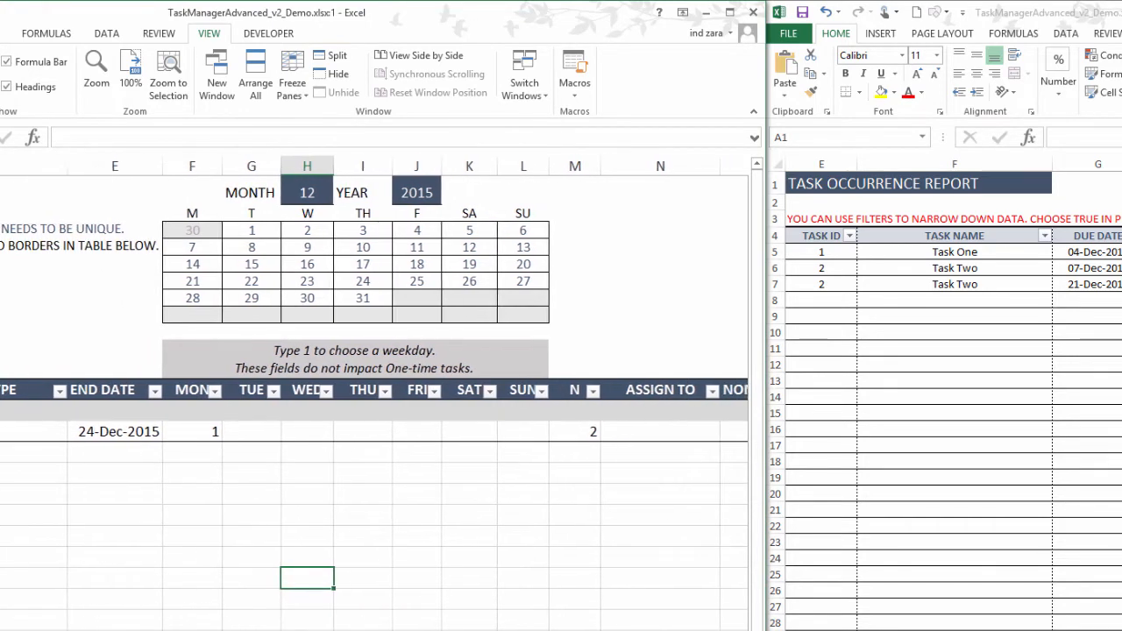
{"action": "scroll", "coordinate": [374, 393], "scroll_direction": "down", "scroll_amount": 1}
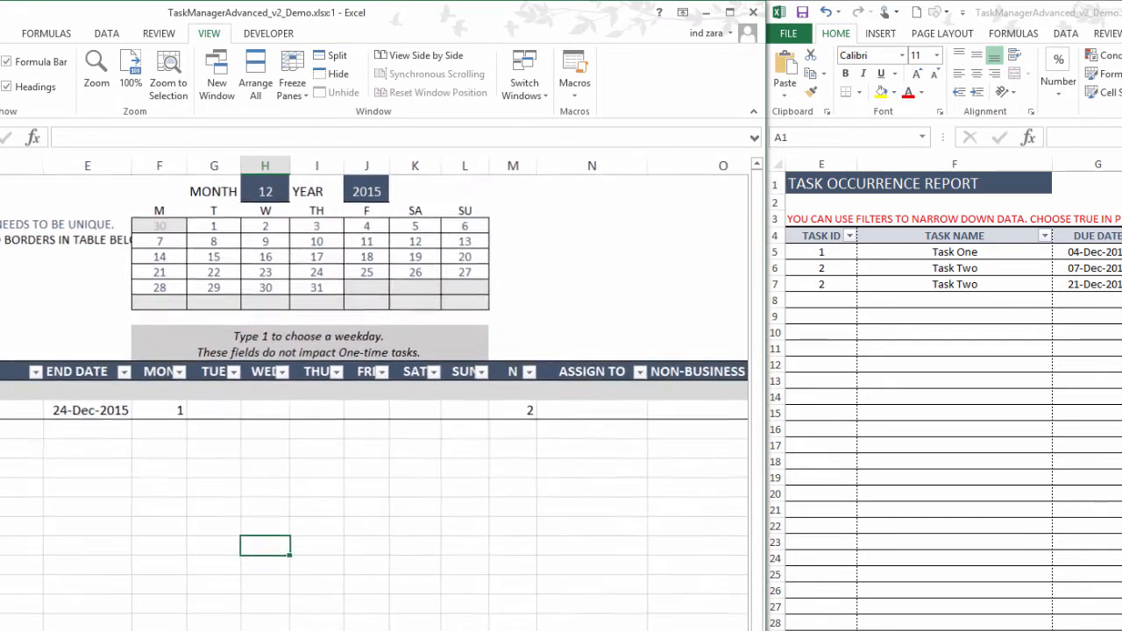
{"action": "scroll", "coordinate": [375, 395], "scroll_direction": "left", "scroll_amount": 5}
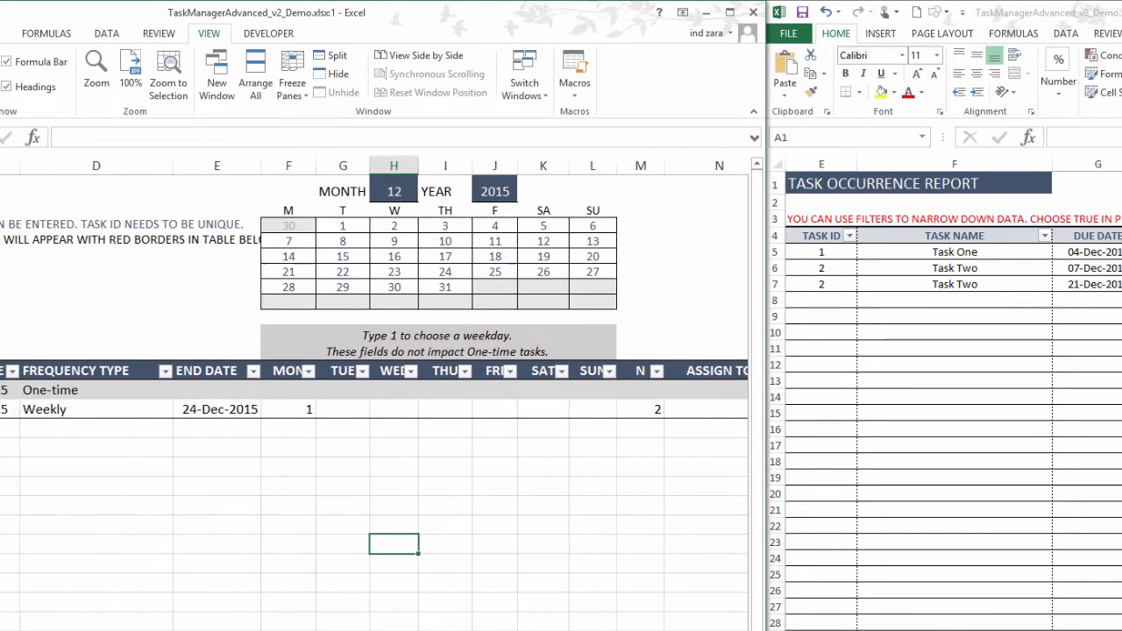
{"action": "left_click", "coordinate": [152, 414]}
{"action": "left_click", "coordinate": [249, 410]}
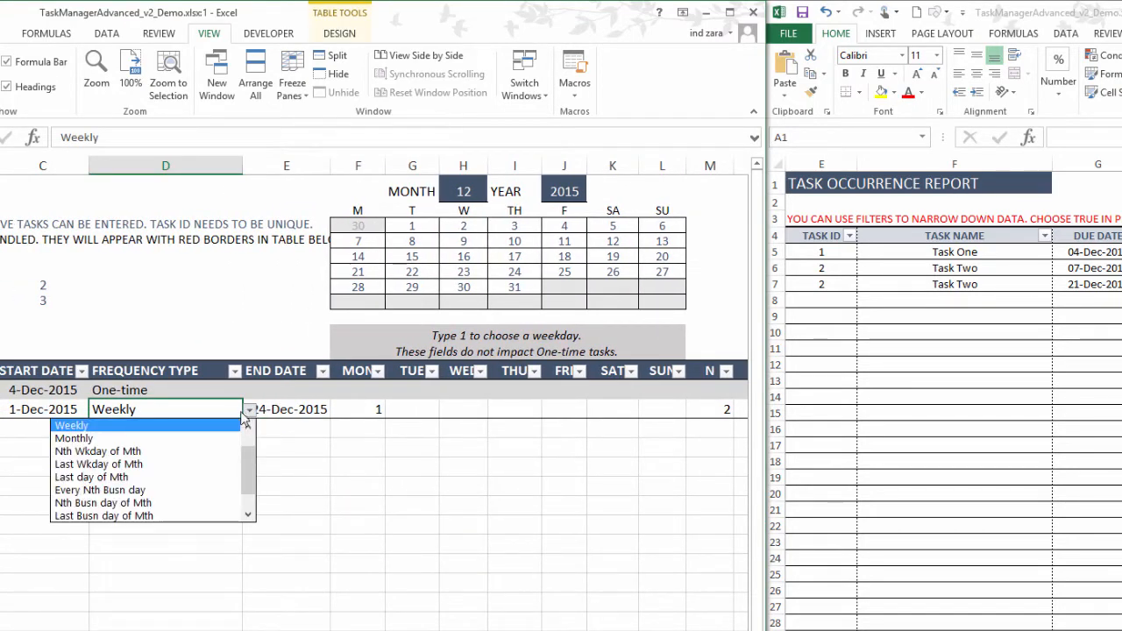
{"action": "left_click", "coordinate": [220, 439]}
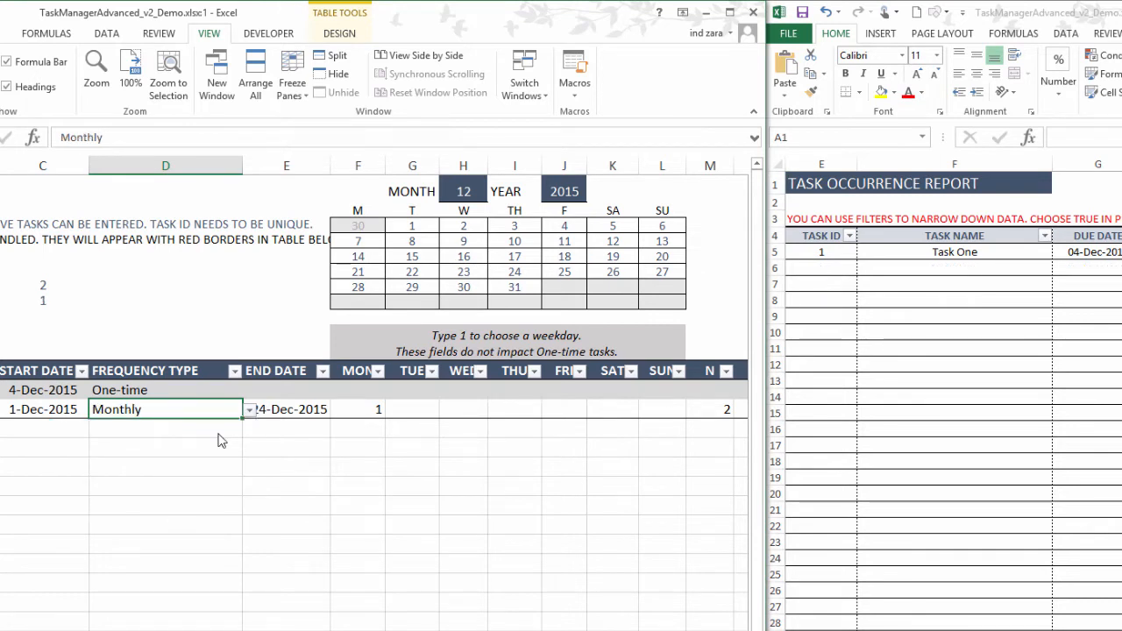
{"action": "left_click", "coordinate": [275, 409]}
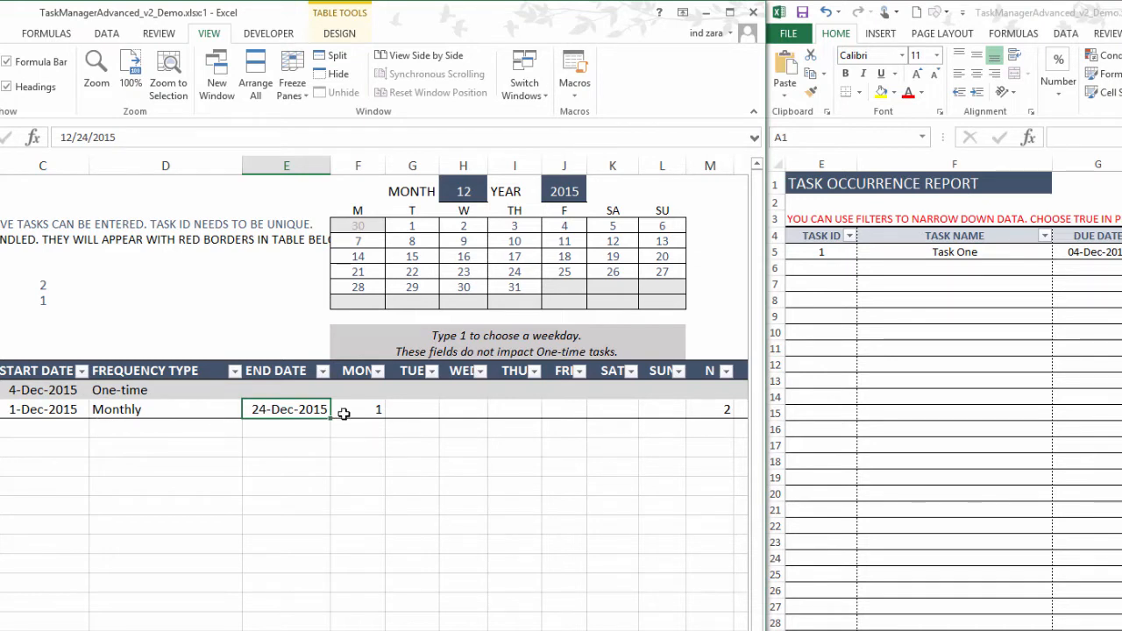
{"action": "left_click_drag", "start_coordinate": [358, 409], "coordinate": [585, 416]}
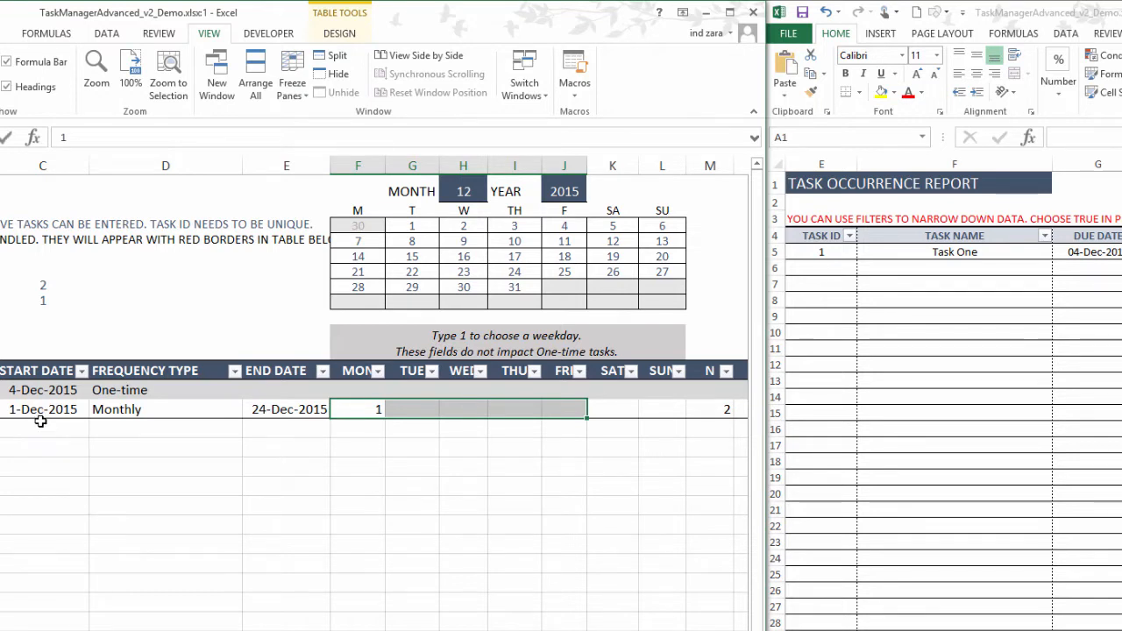
Enter a 1 in Task Two's Monday through Friday fields and set its end date to 4/24/2016.
{"action": "type", "text": "1\t1\t1\t1\t1"}
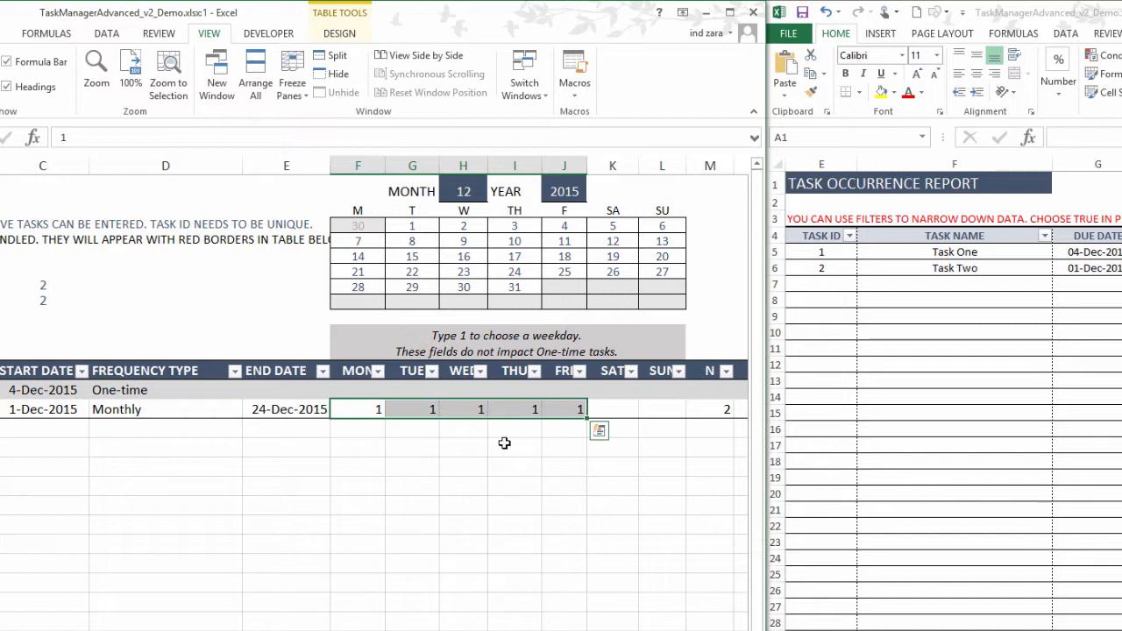
{"action": "left_click", "coordinate": [15, 409]}
{"action": "left_click", "coordinate": [252, 409]}
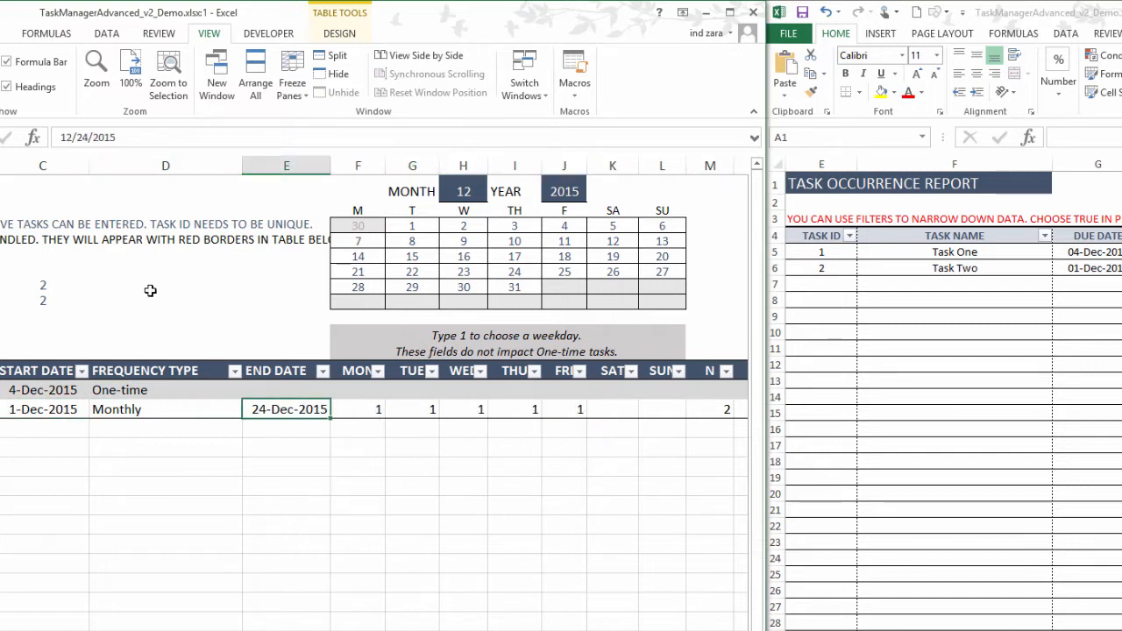
{"action": "left_click", "coordinate": [72, 133]}
{"action": "key", "text": "BackSpace"}
{"action": "key", "text": "BackSpace"}
{"action": "type", "text": "4/24/201"}
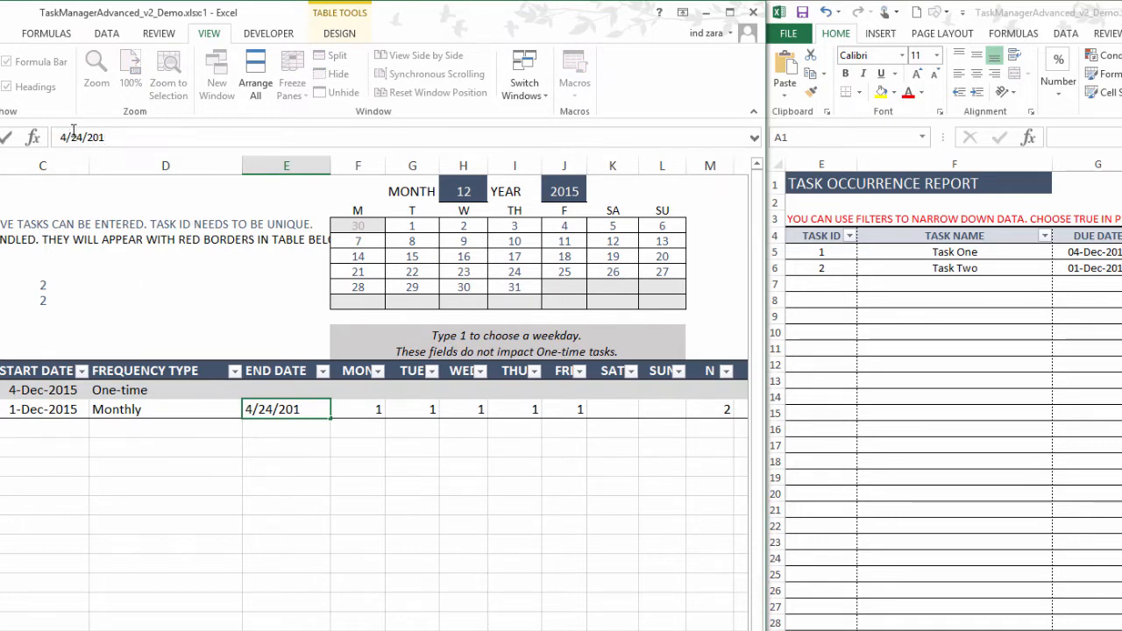
{"action": "type", "text": "6"}
{"action": "key", "text": "Return"}
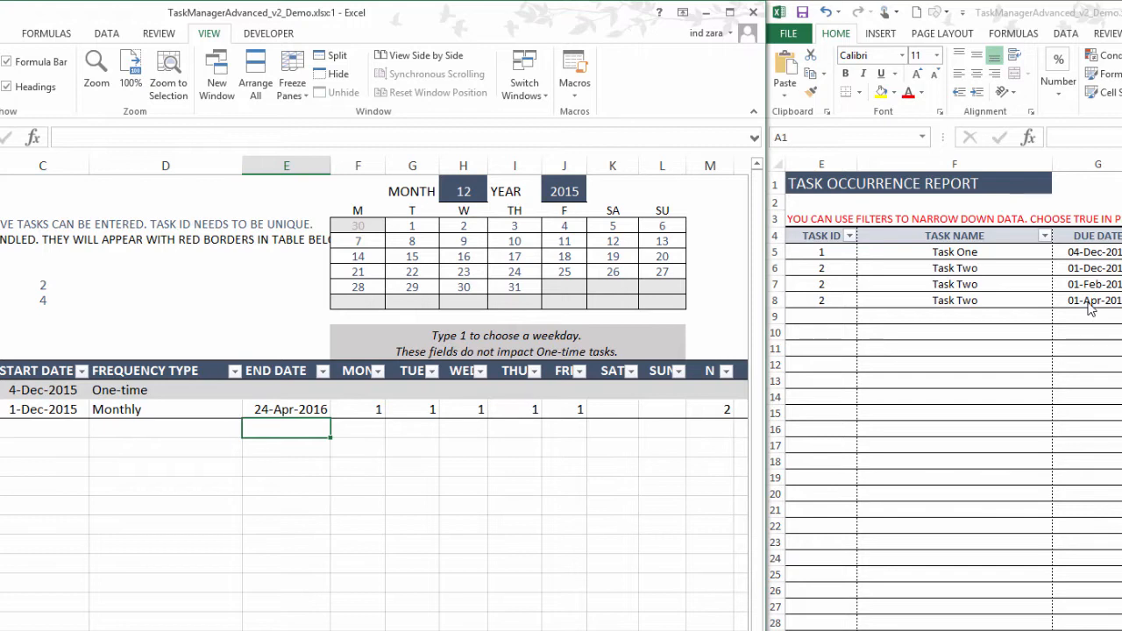
Clear Task Two's N value and change its frequency type to Nth Wkday of Mth.
{"action": "left_click", "coordinate": [725, 409]}
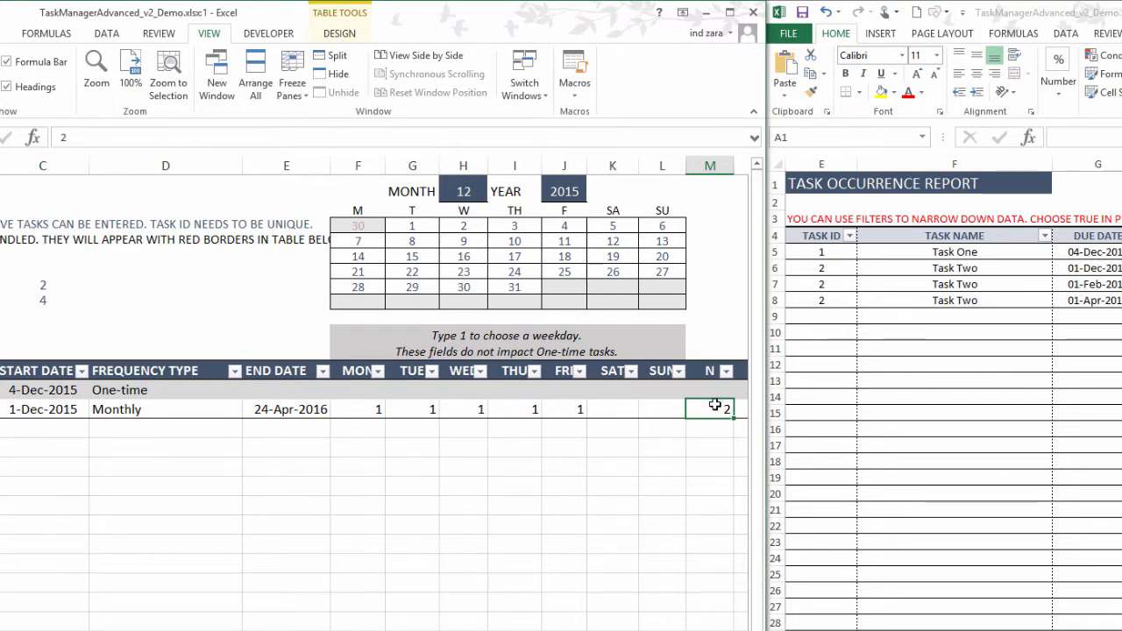
{"action": "key", "text": "Delete"}
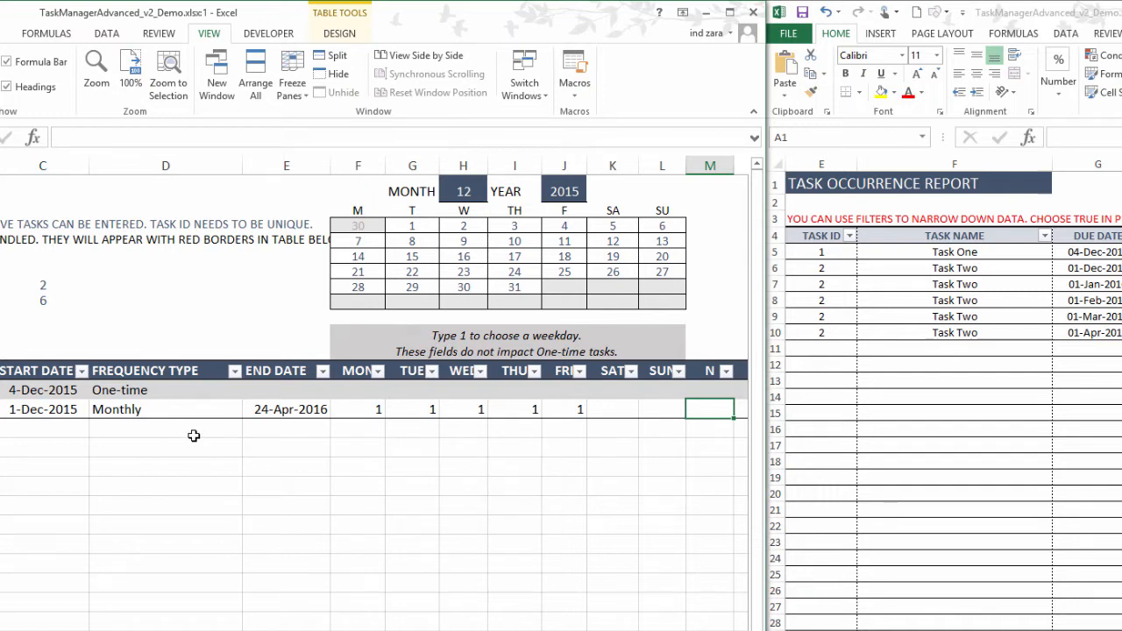
{"action": "left_click", "coordinate": [209, 412]}
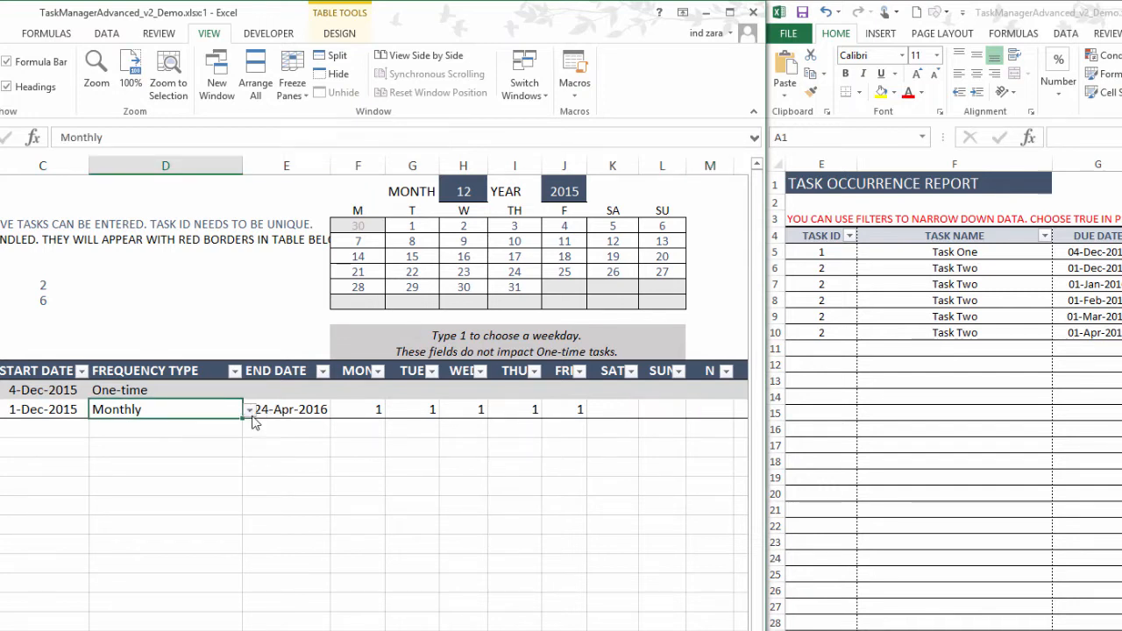
{"action": "left_click", "coordinate": [250, 417]}
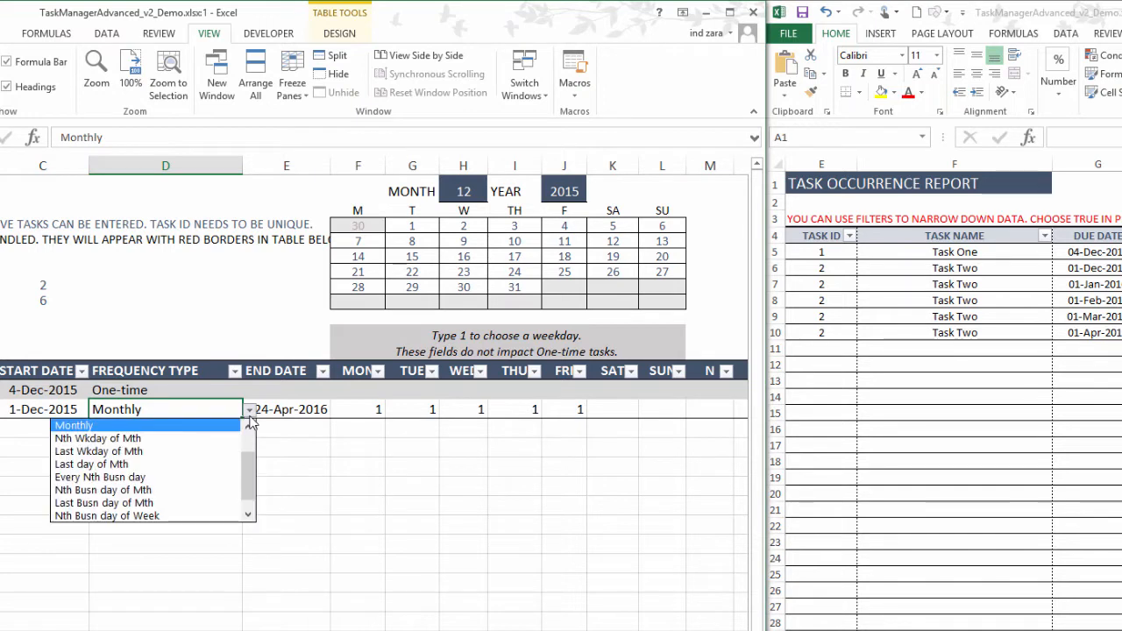
{"action": "left_click", "coordinate": [186, 439]}
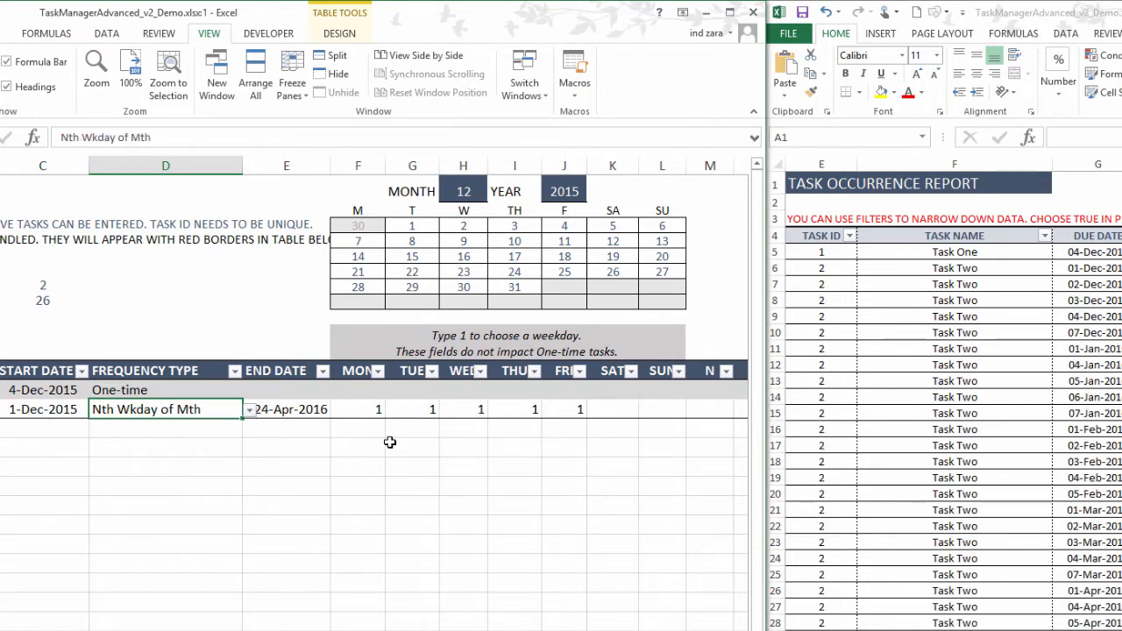
Replace Task Two's weekday entries with a 1 for Monday only and set its N value to 3.
{"action": "left_click_drag", "start_coordinate": [371, 409], "coordinate": [549, 409]}
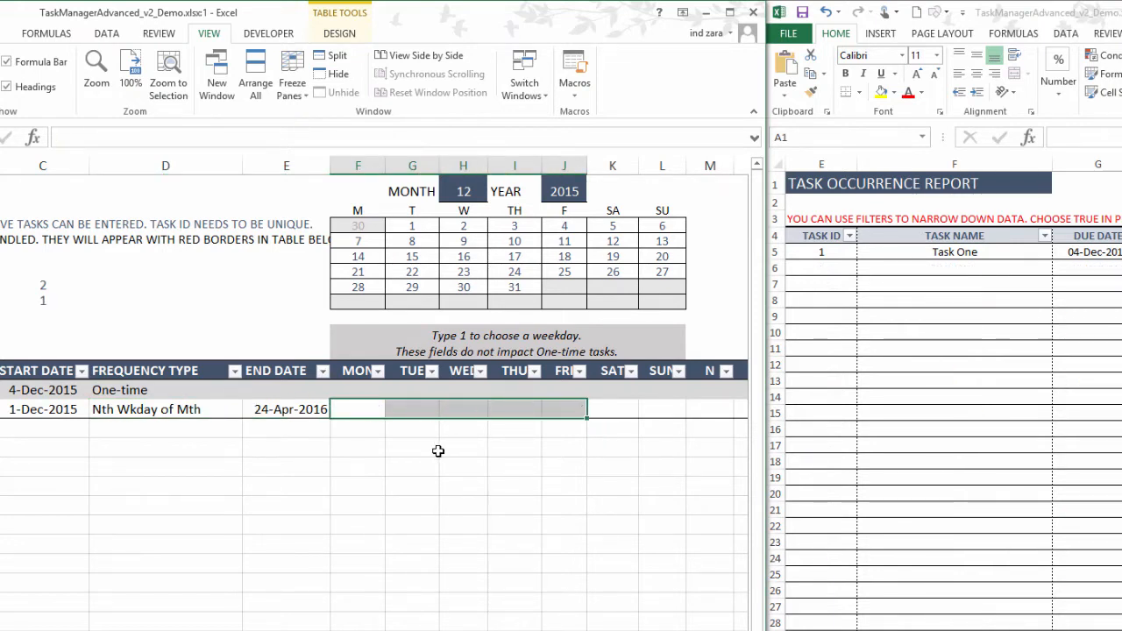
{"action": "type", "text": "1"}
{"action": "key", "text": "Right"}
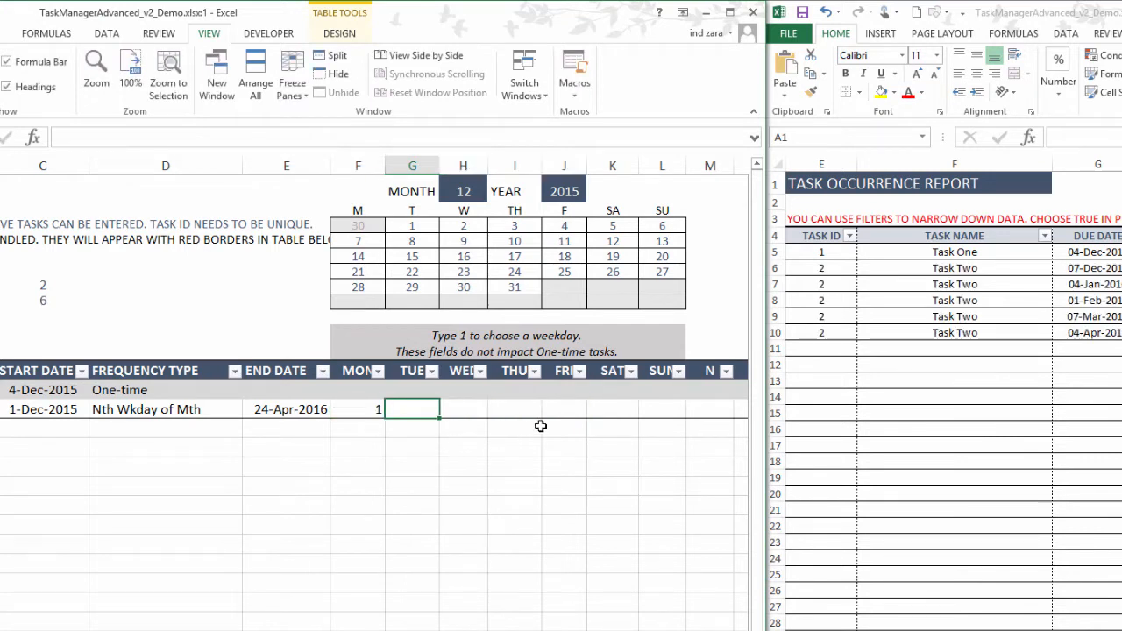
{"action": "left_click", "coordinate": [696, 411]}
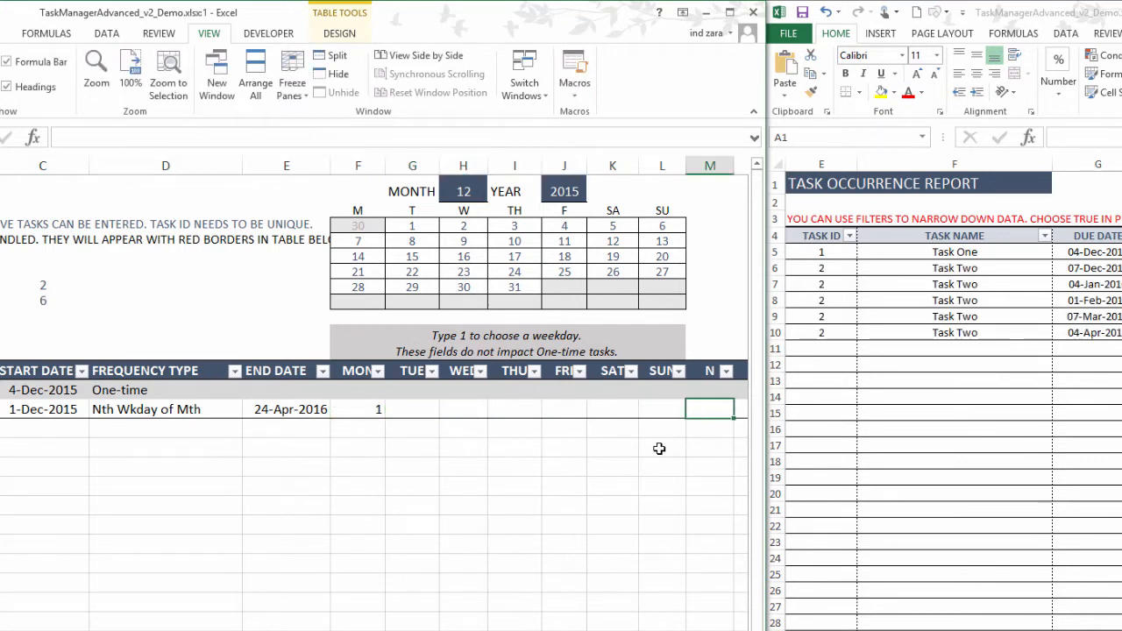
{"action": "type", "text": "3"}
{"action": "key", "text": "Return"}
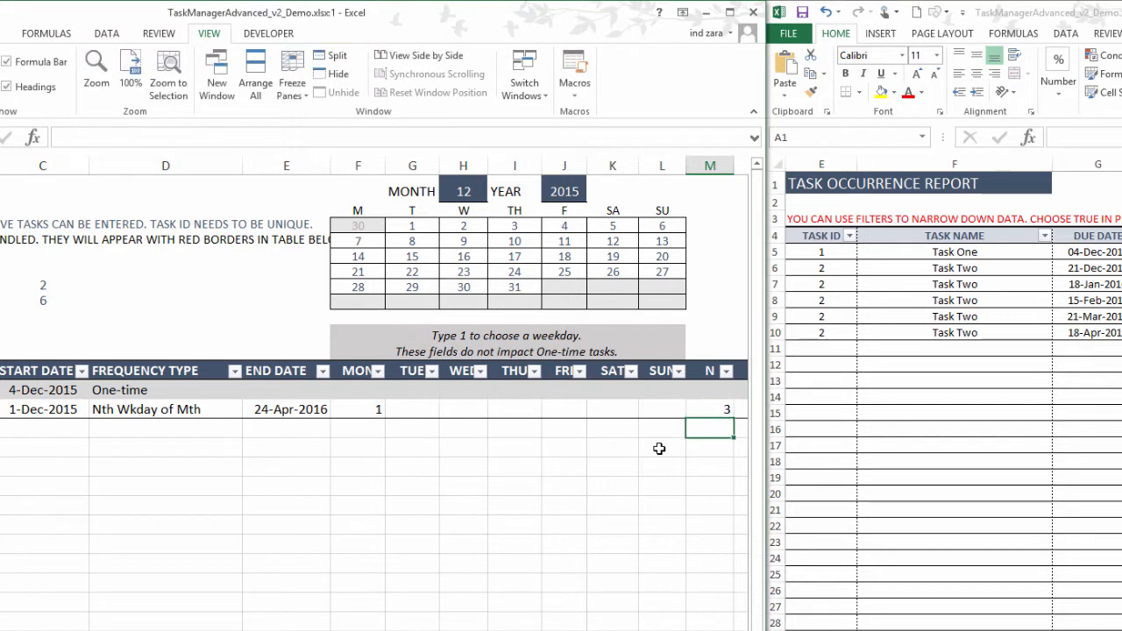
{"action": "left_click", "coordinate": [368, 410]}
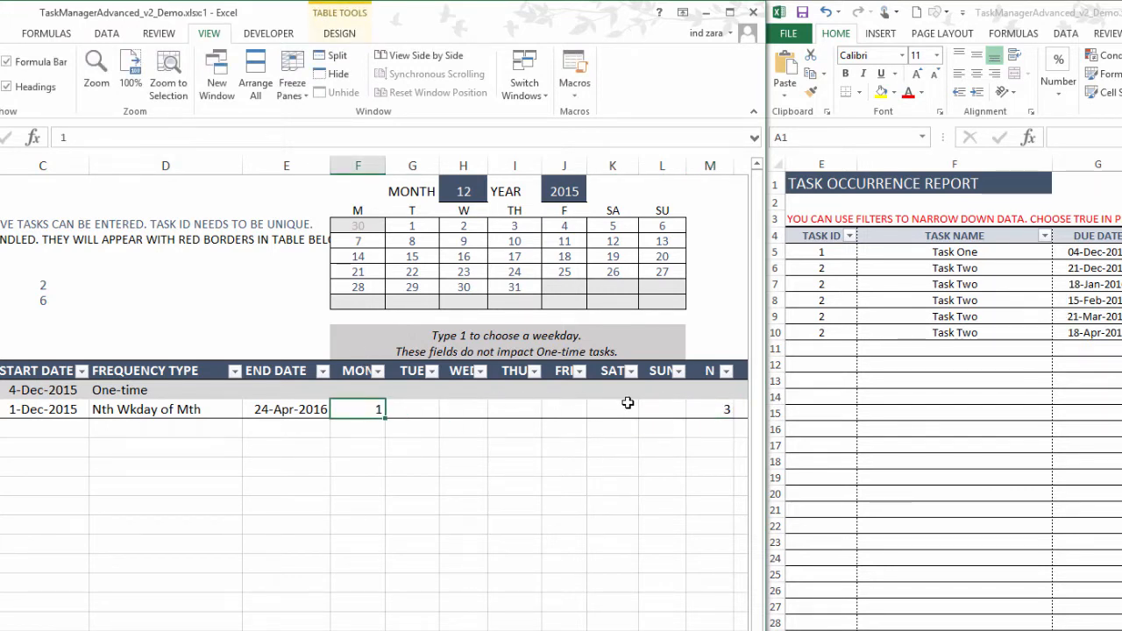
{"action": "left_click", "coordinate": [704, 410]}
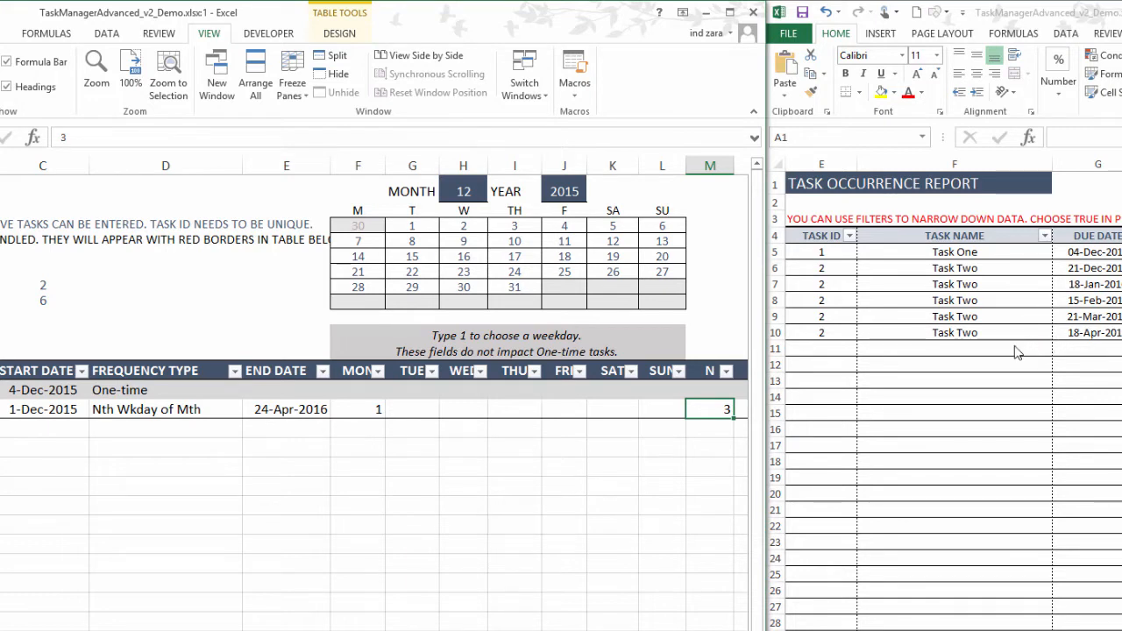
{"action": "left_click", "coordinate": [463, 426]}
Change Task Two's frequency type to Last Wkday of Mth and select its Monday field.
{"action": "left_click", "coordinate": [231, 410]}
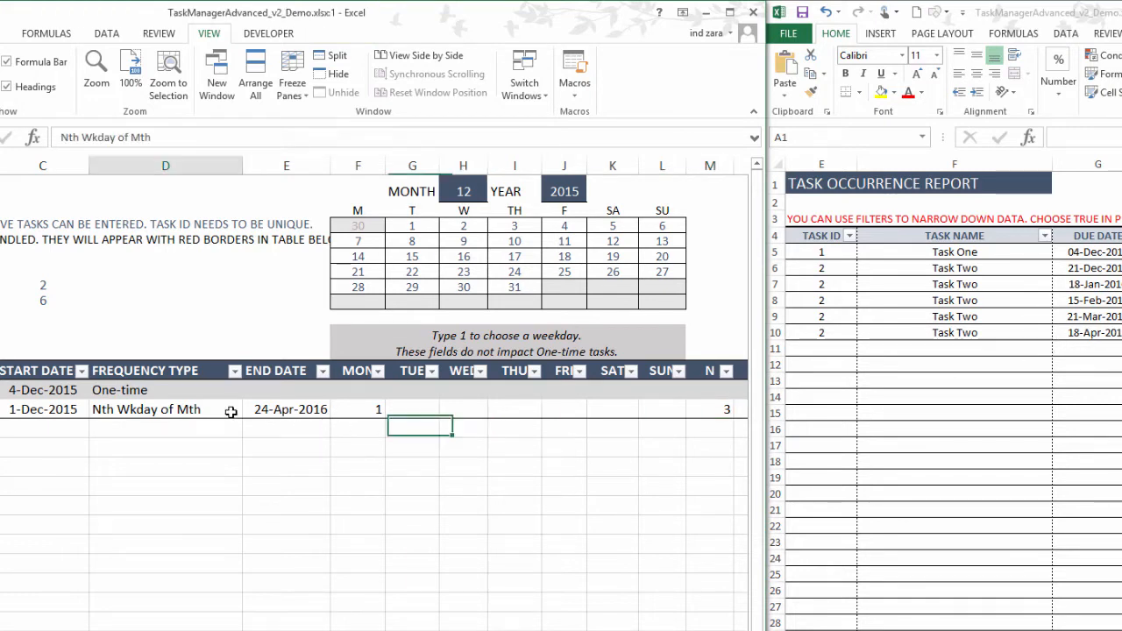
{"action": "left_click", "coordinate": [250, 410]}
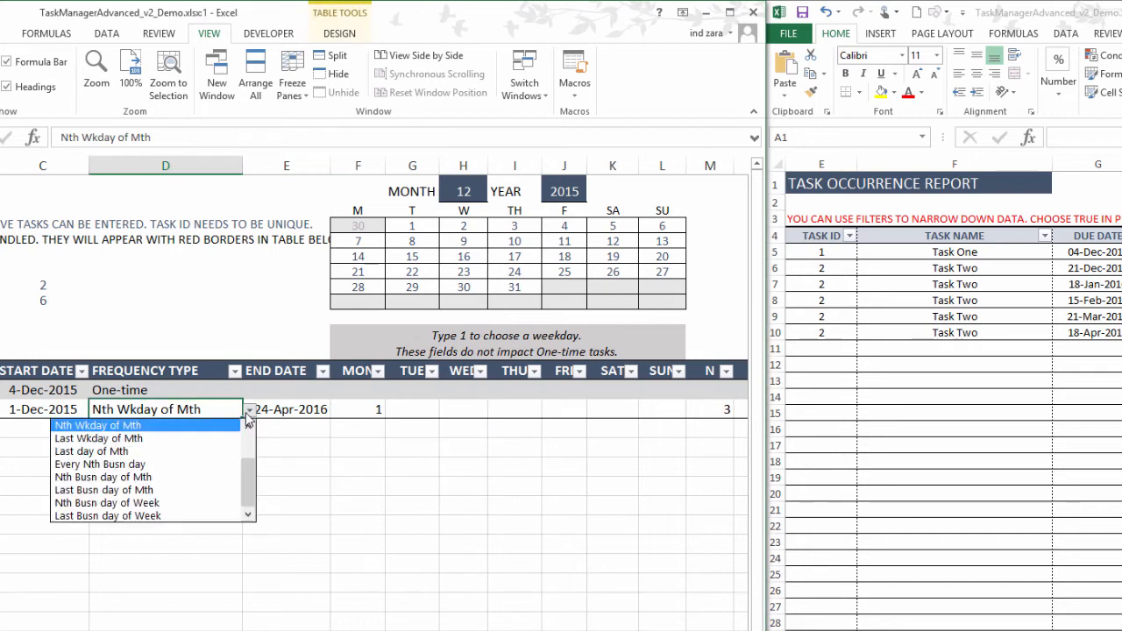
{"action": "left_click", "coordinate": [180, 438]}
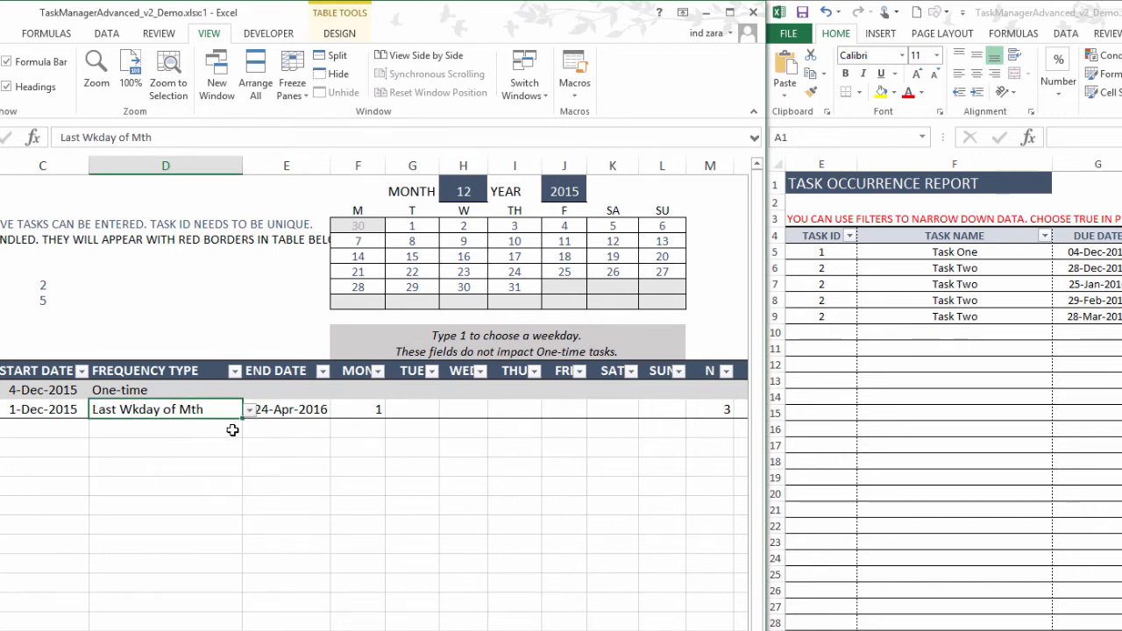
{"action": "left_click", "coordinate": [354, 412]}
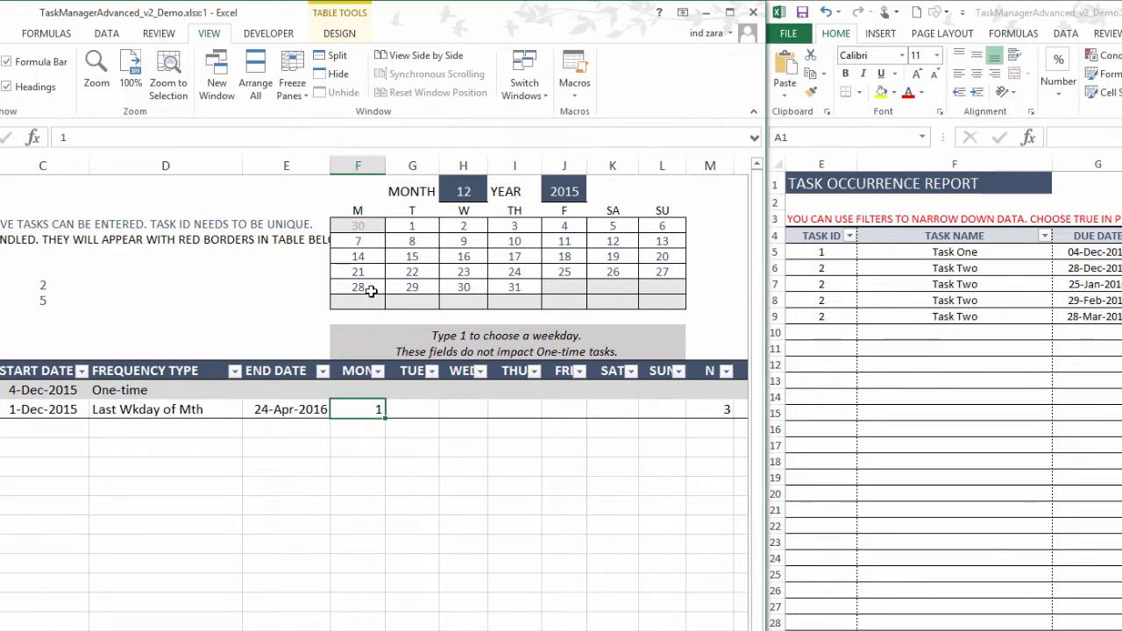
Change Task Two's frequency type to Last day of Mth and enter a 1 for every day from Monday through Sunday.
{"action": "left_click", "coordinate": [239, 410]}
{"action": "left_click", "coordinate": [250, 411]}
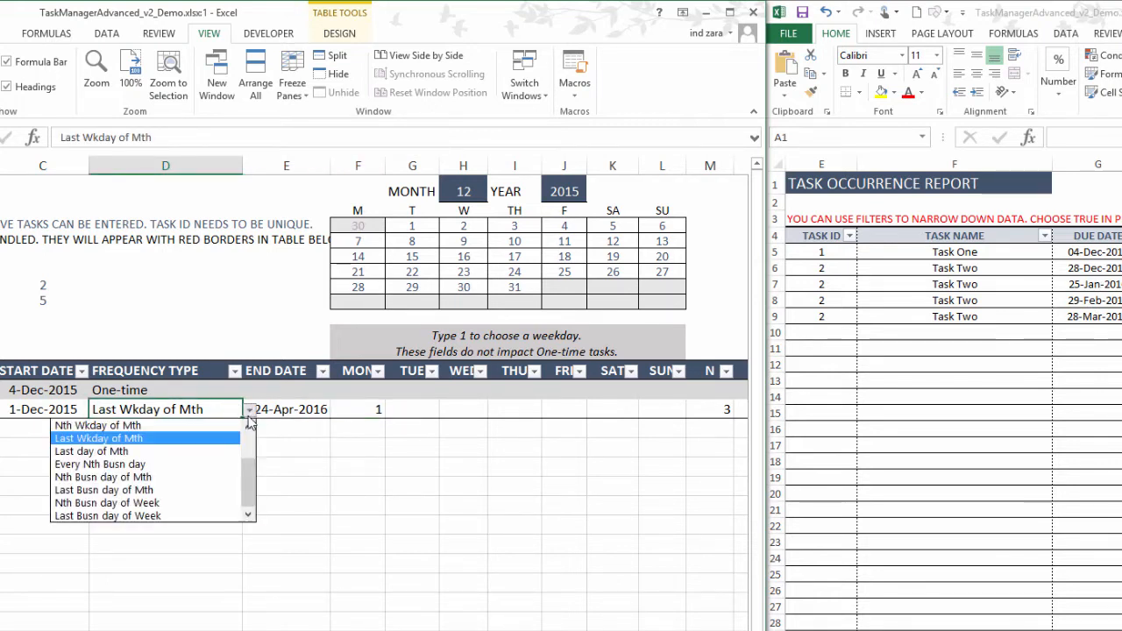
{"action": "left_click", "coordinate": [194, 449]}
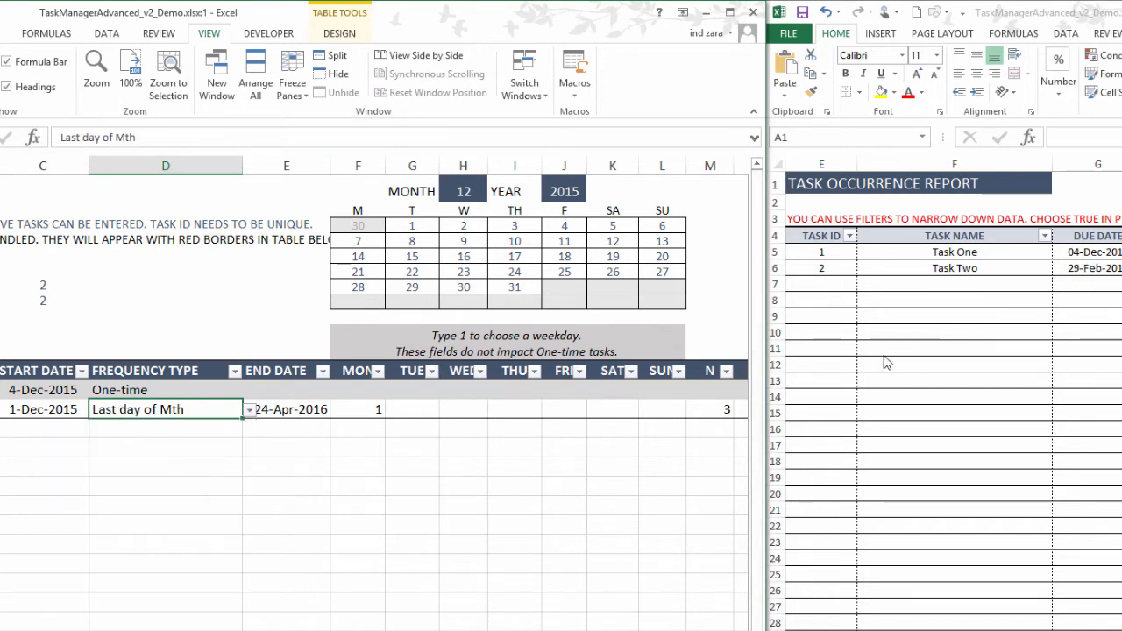
{"action": "left_click", "coordinate": [274, 444]}
{"action": "left_click_drag", "start_coordinate": [371, 410], "coordinate": [566, 406]}
{"action": "left_click_drag", "start_coordinate": [568, 407], "coordinate": [649, 410]}
{"action": "key", "text": "ctrl+Return"}
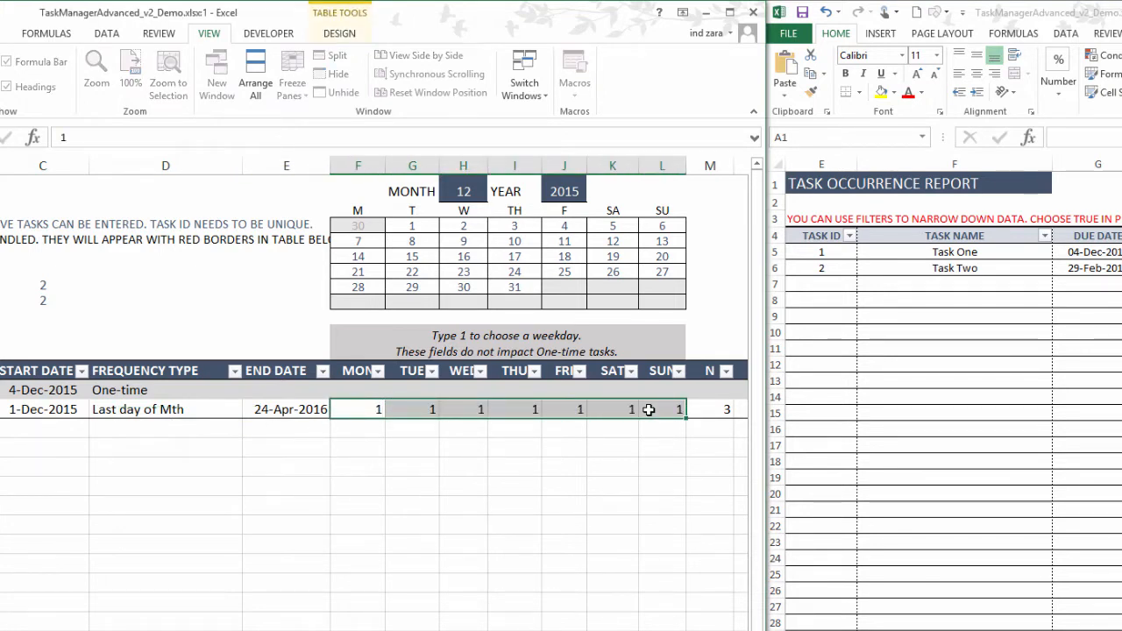
{"action": "left_click", "coordinate": [564, 464]}
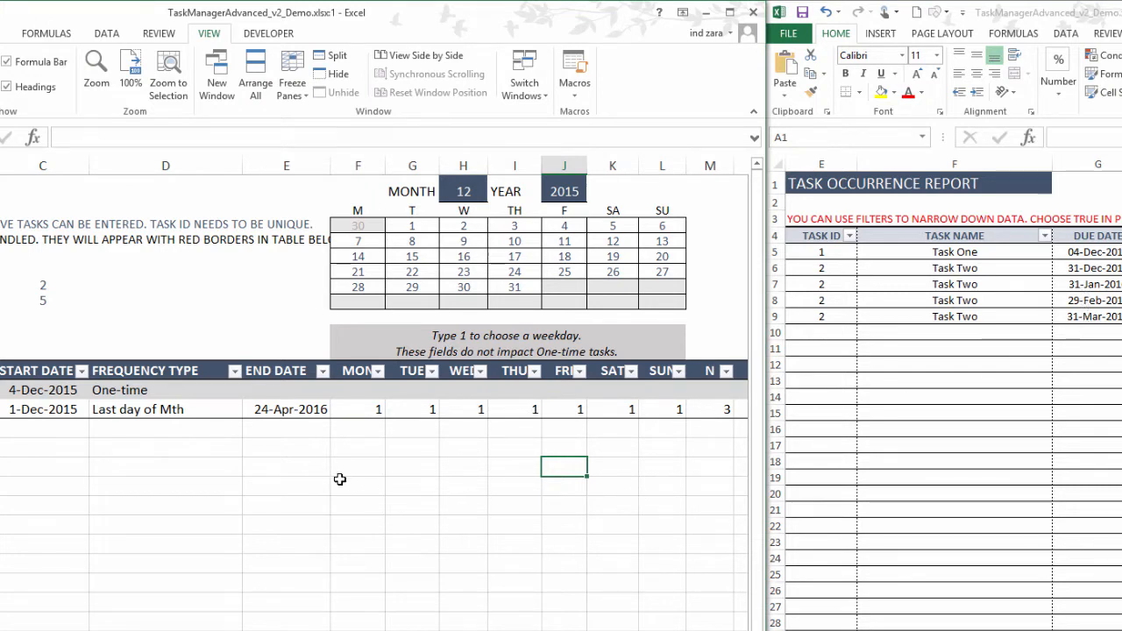
Change Task Two's frequency type to Every Nth Busn day and select its N value.
{"action": "left_click", "coordinate": [229, 413]}
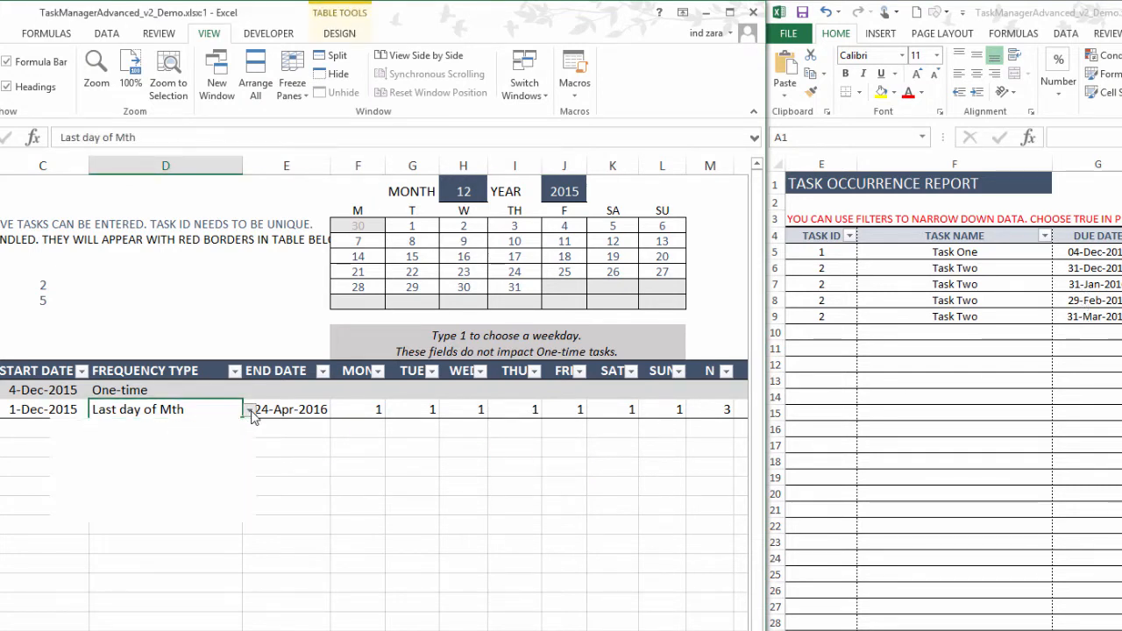
{"action": "left_click", "coordinate": [250, 409]}
{"action": "left_click", "coordinate": [171, 463]}
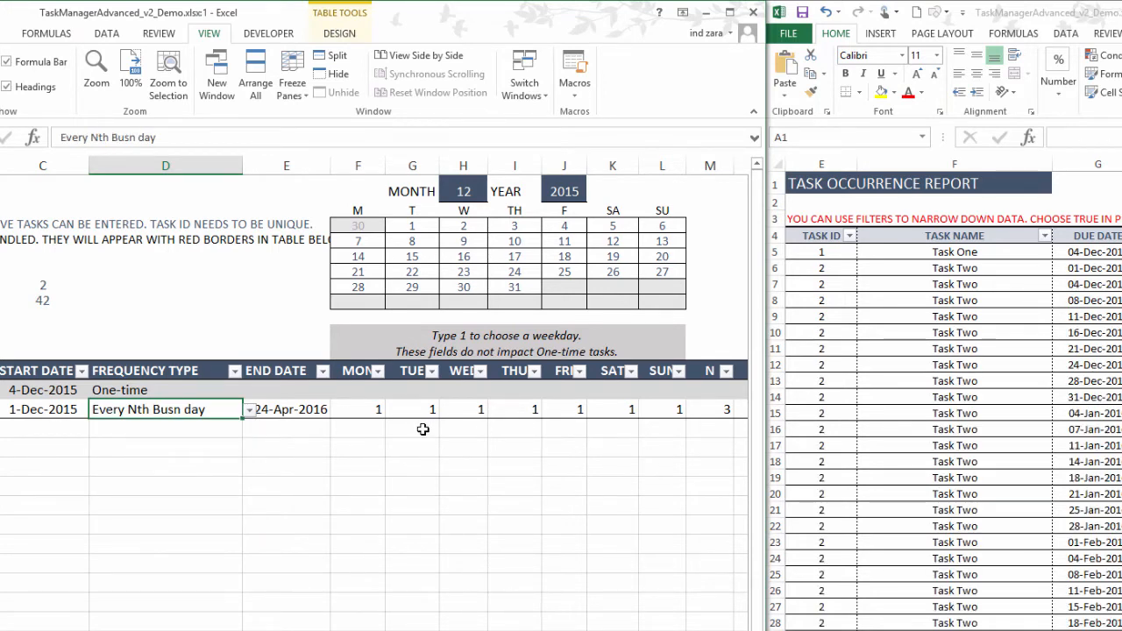
{"action": "left_click", "coordinate": [717, 412]}
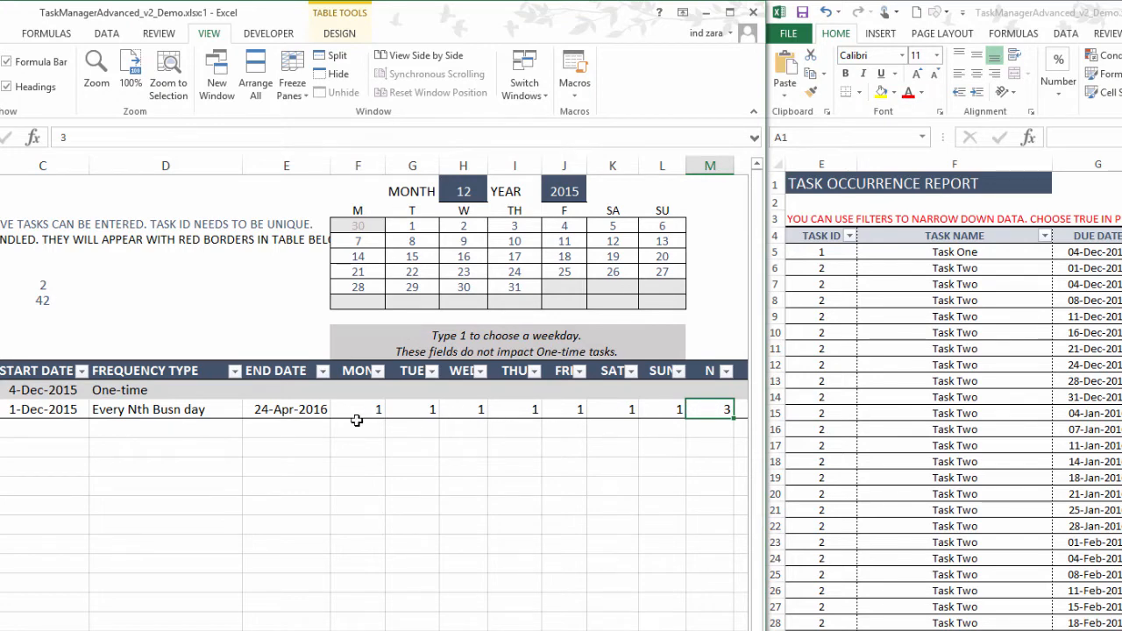
Set the end date of the Every Nth Busn day Task Two to 12/24/2015.
{"action": "left_click", "coordinate": [307, 411]}
{"action": "left_click", "coordinate": [66, 138]}
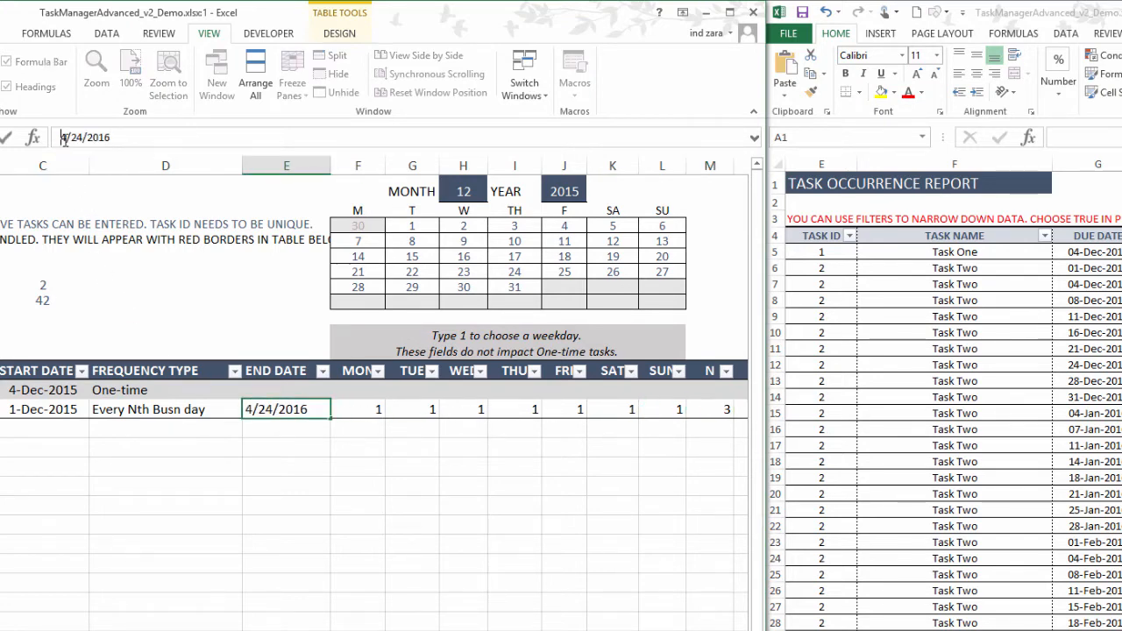
{"action": "key", "text": "BackSpace"}
{"action": "type", "text": "12"}
{"action": "key", "text": "Return"}
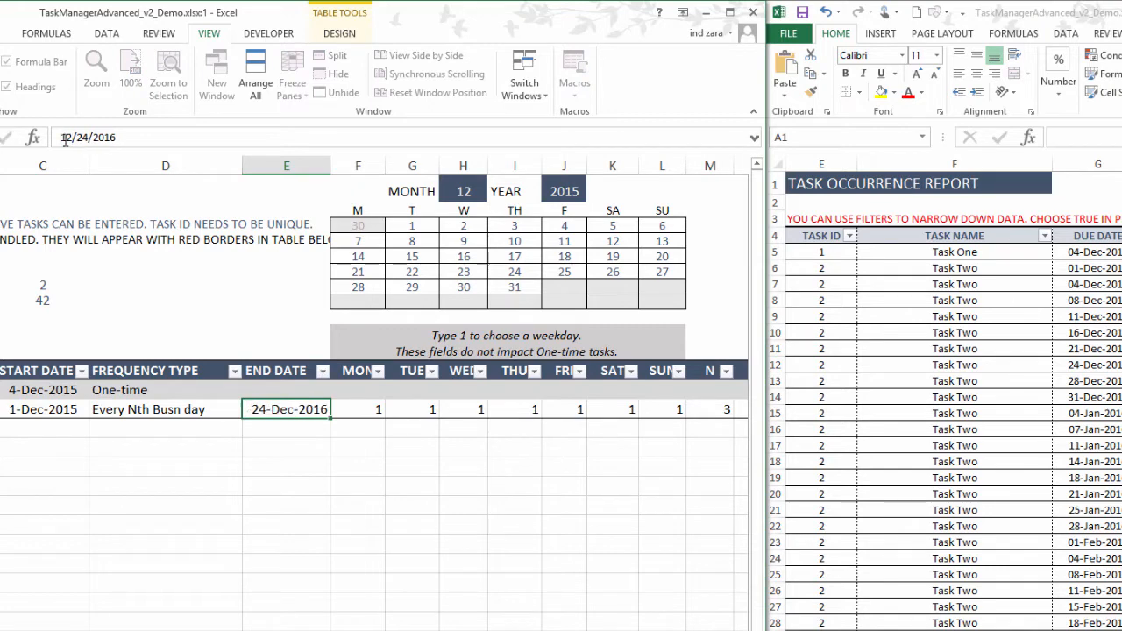
{"action": "key", "text": "Up"}
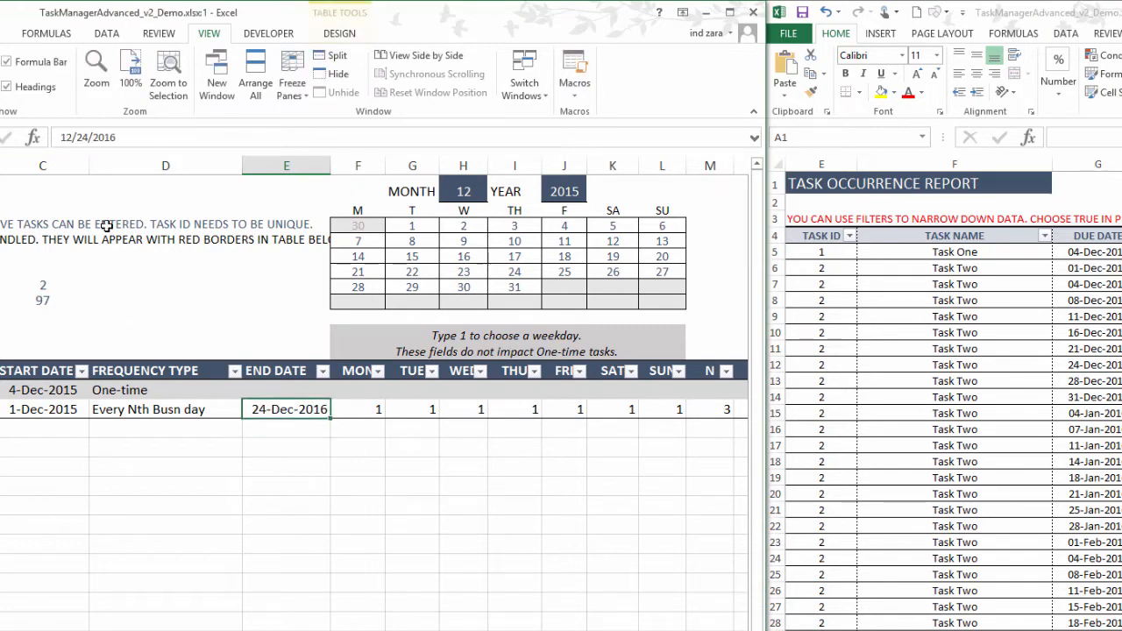
{"action": "left_click", "coordinate": [136, 137]}
{"action": "type", "text": "5"}
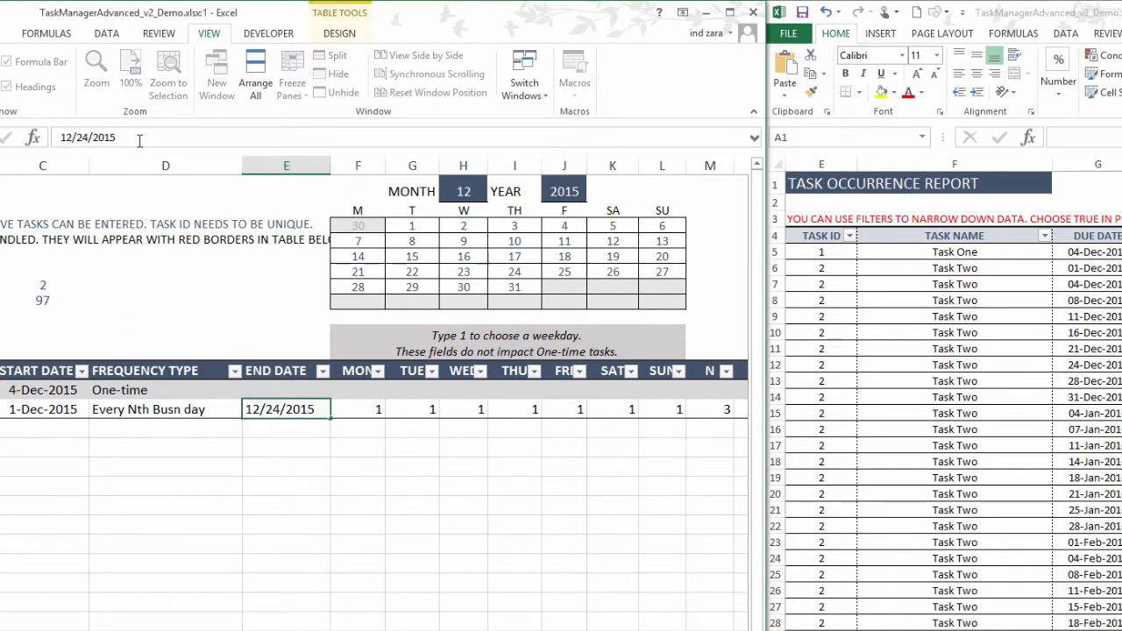
{"action": "key", "text": "Return"}
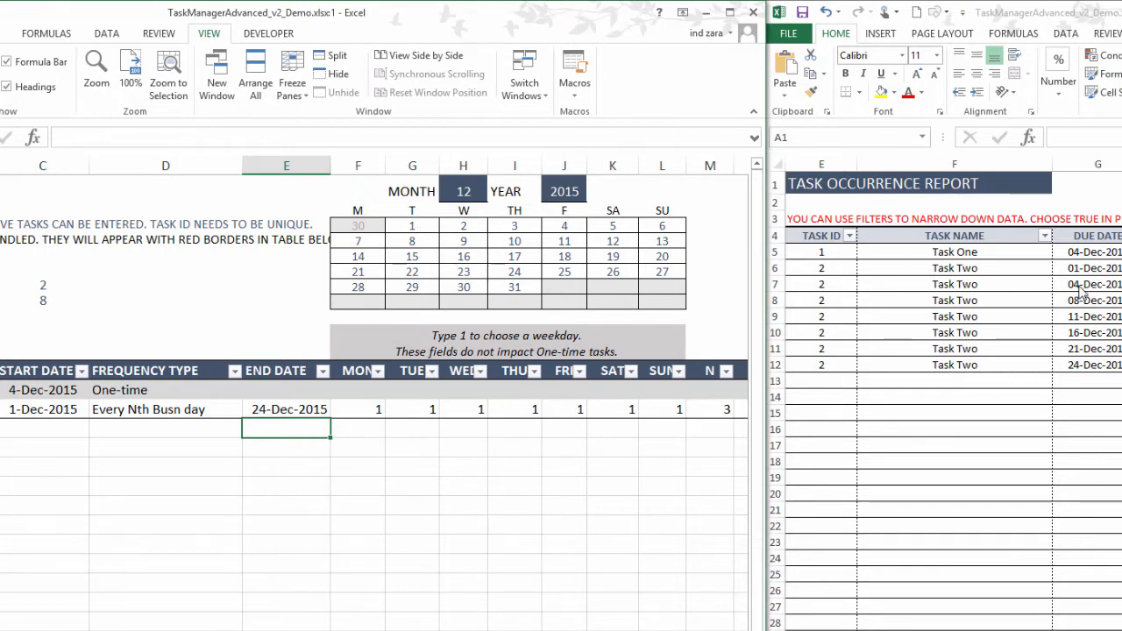
Select Task Two's N field and review the weekend and holiday settings for non-business days on the SETTINGS sheet.
{"action": "left_click", "coordinate": [702, 409]}
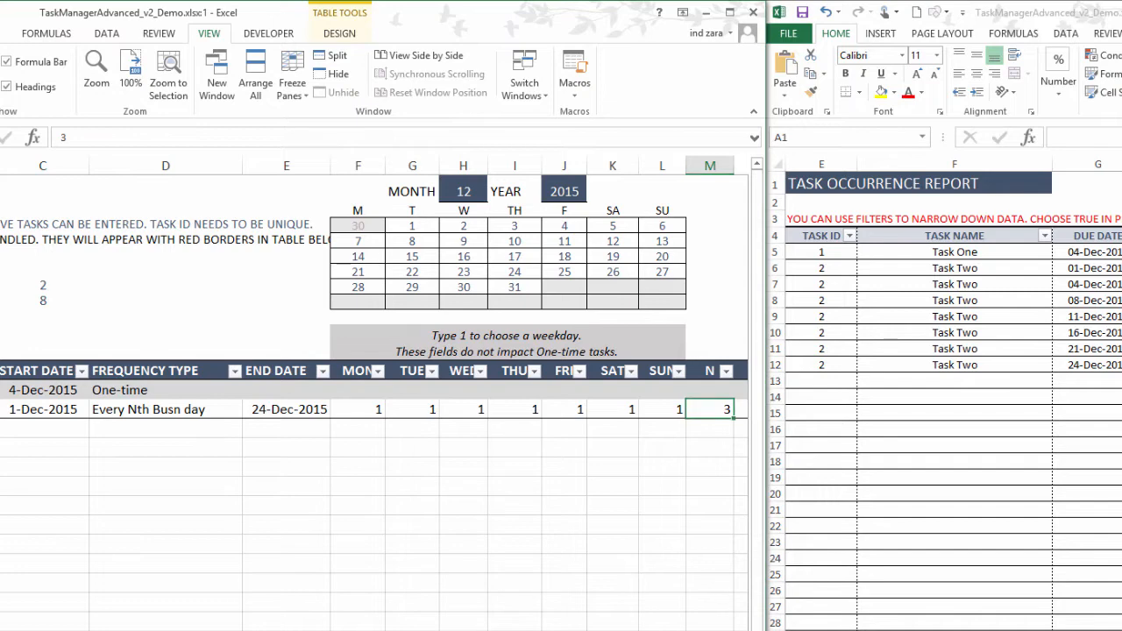
{"action": "key", "text": "ctrl+Page_Up"}
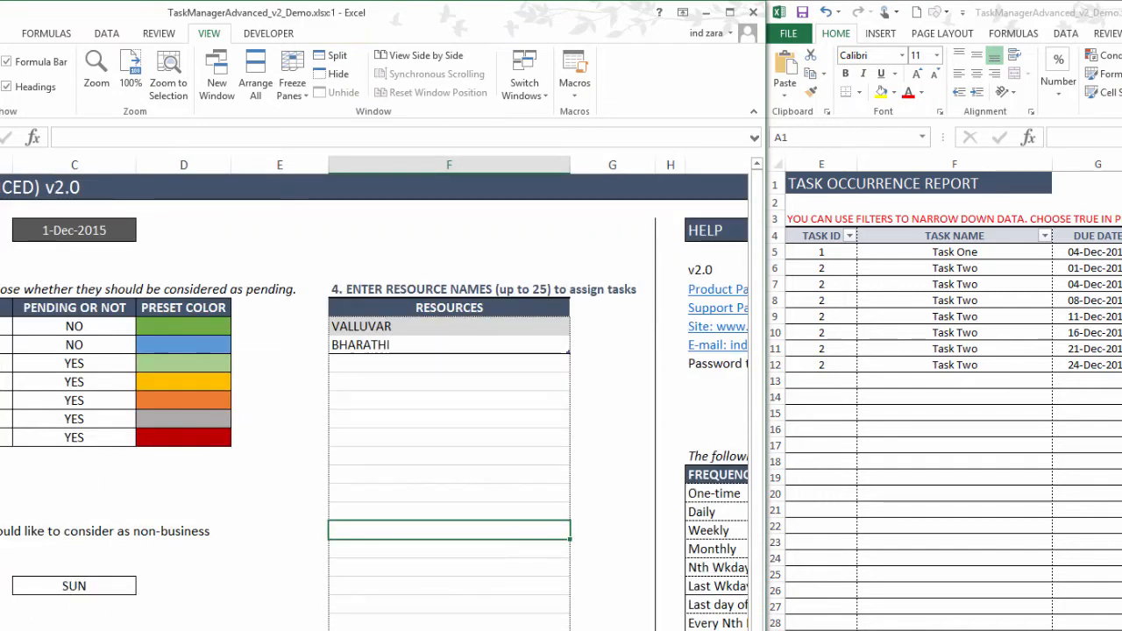
{"action": "key", "text": "ctrl+Page_Down"}
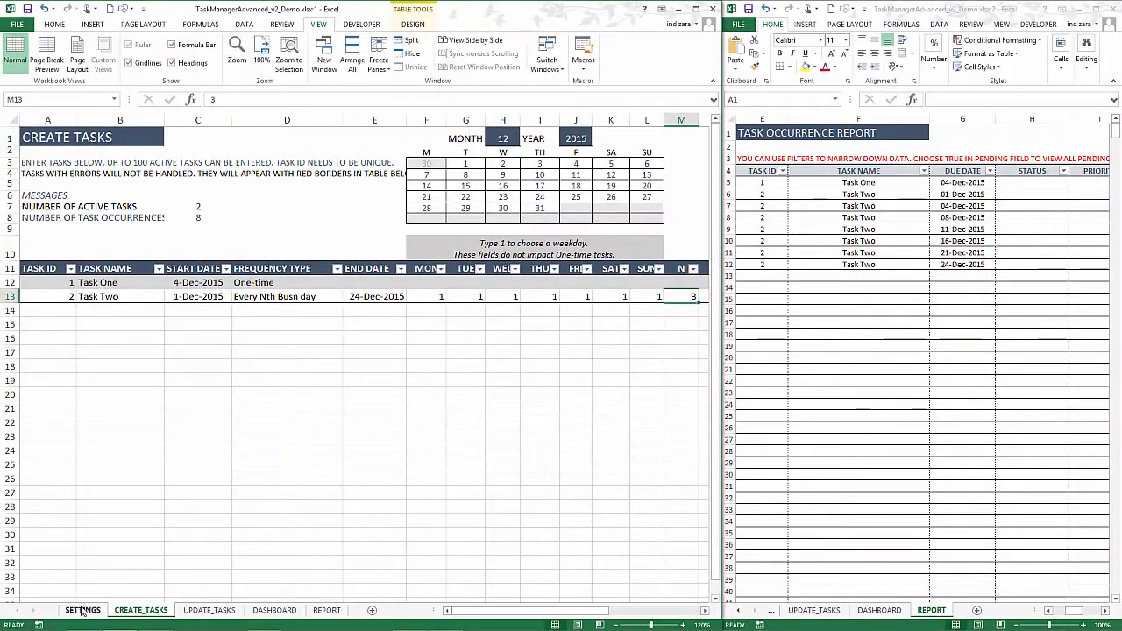
{"action": "left_click", "coordinate": [82, 610]}
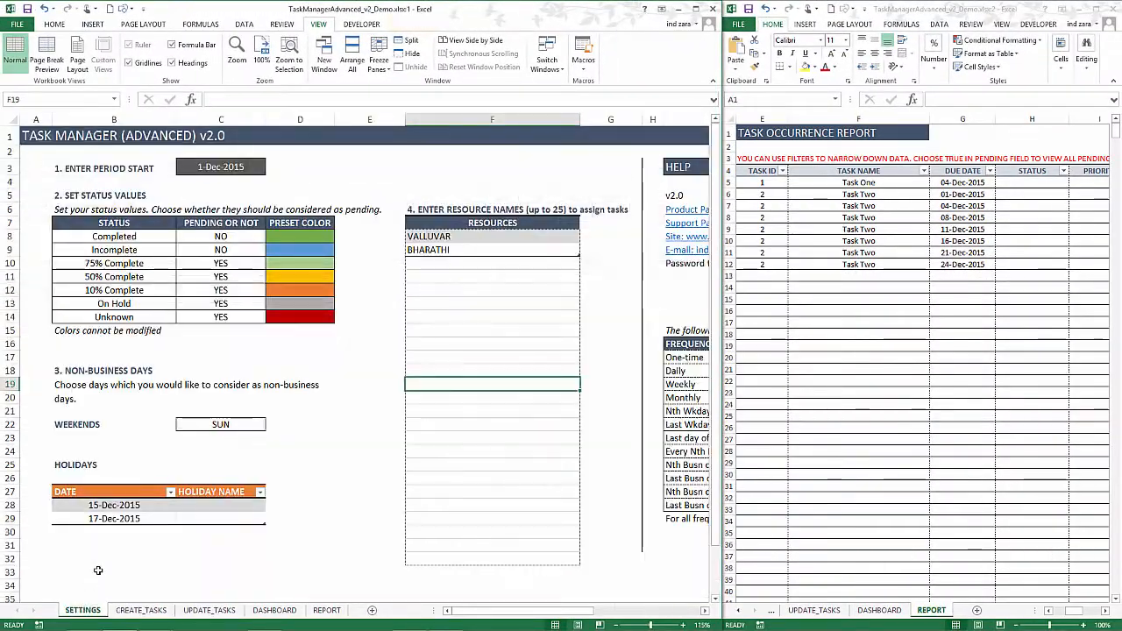
Return to the CREATE_TASKS sheet, change Task Two's frequency type to Nth Busn day of Mth, and select its N value.
{"action": "left_click", "coordinate": [136, 612]}
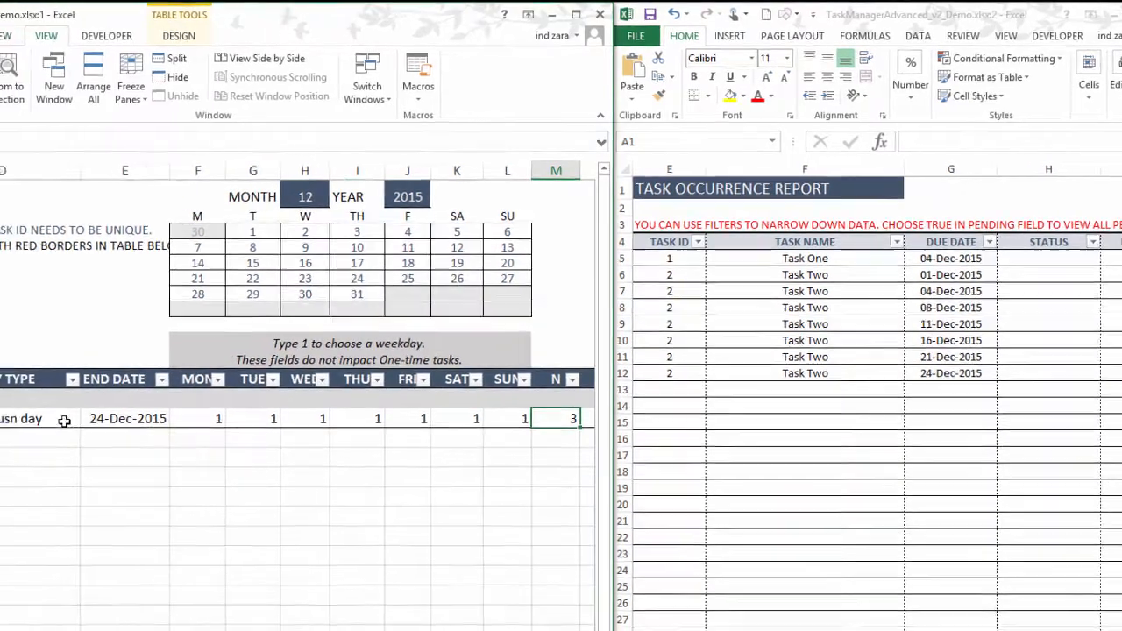
{"action": "left_click", "coordinate": [186, 414]}
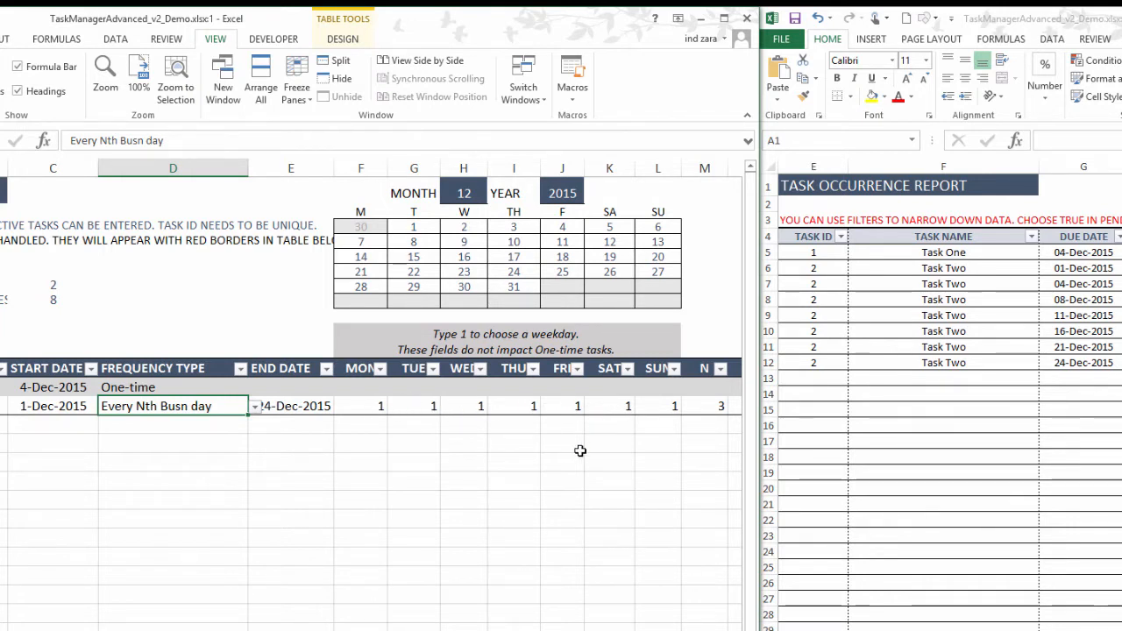
{"action": "left_click", "coordinate": [255, 407]}
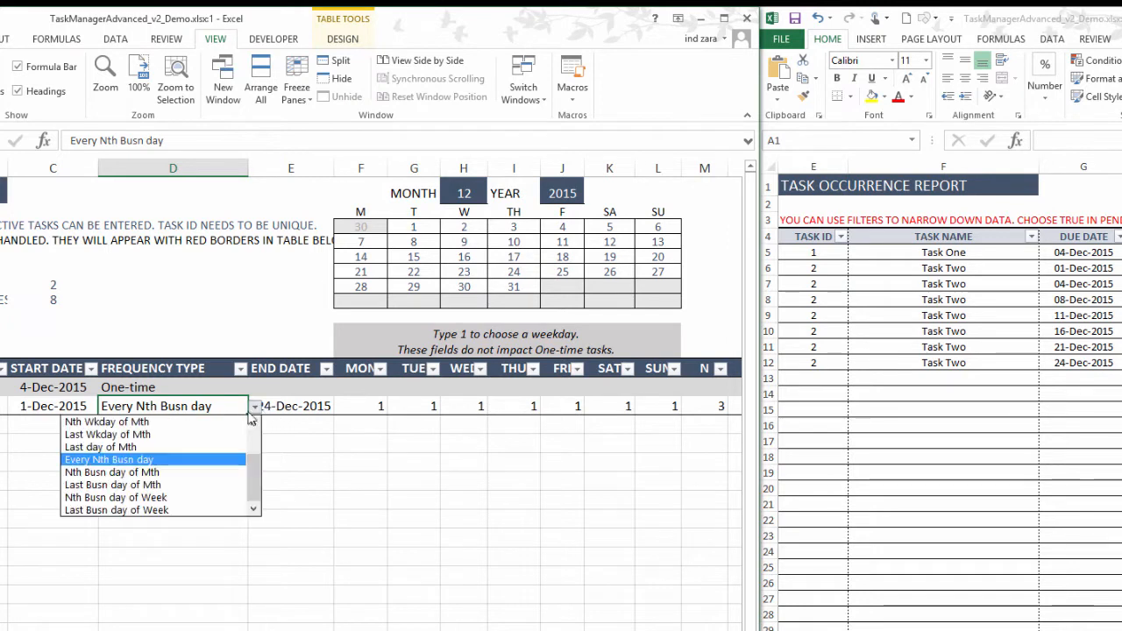
{"action": "left_click", "coordinate": [211, 474]}
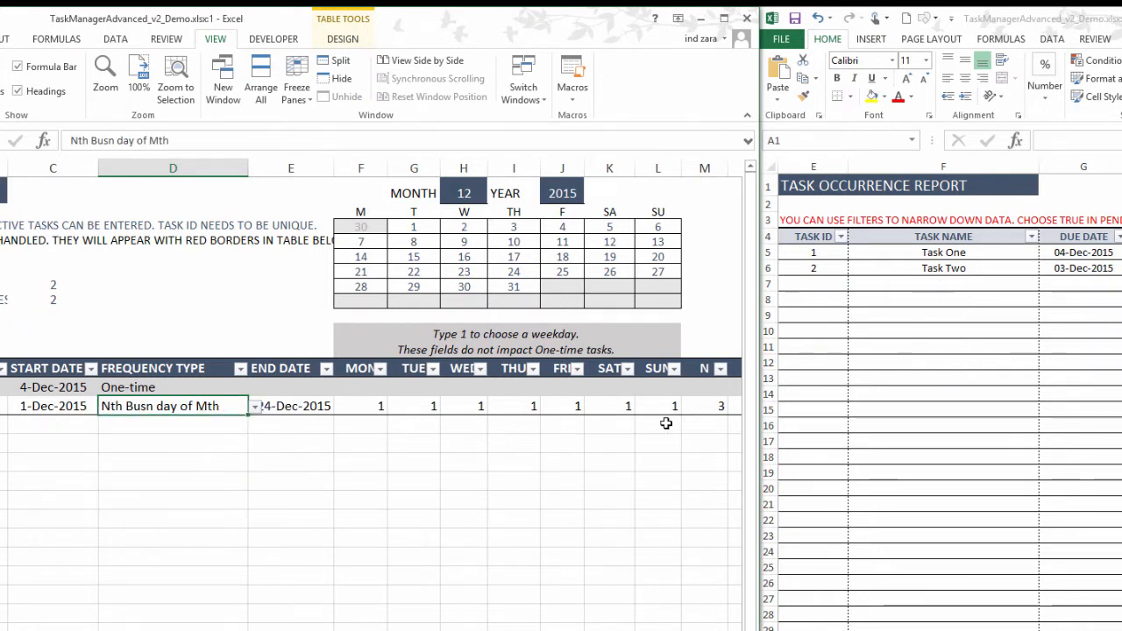
{"action": "left_click", "coordinate": [693, 407]}
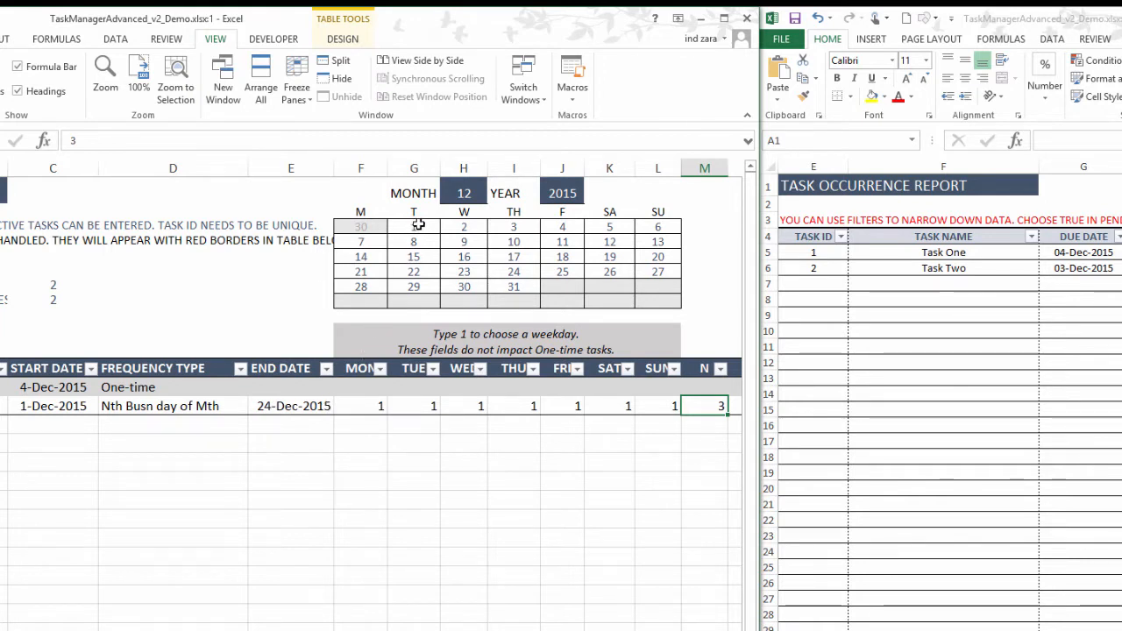
Set Task Two's end date to 24-Feb-2016.
{"action": "left_click", "coordinate": [266, 406]}
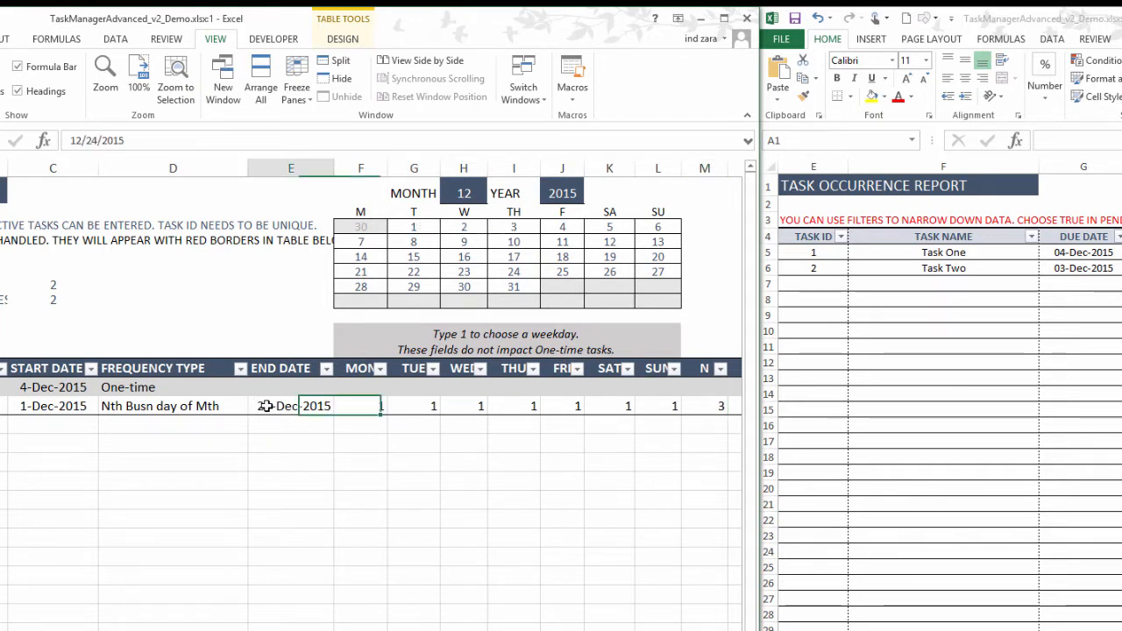
{"action": "left_click", "coordinate": [76, 142]}
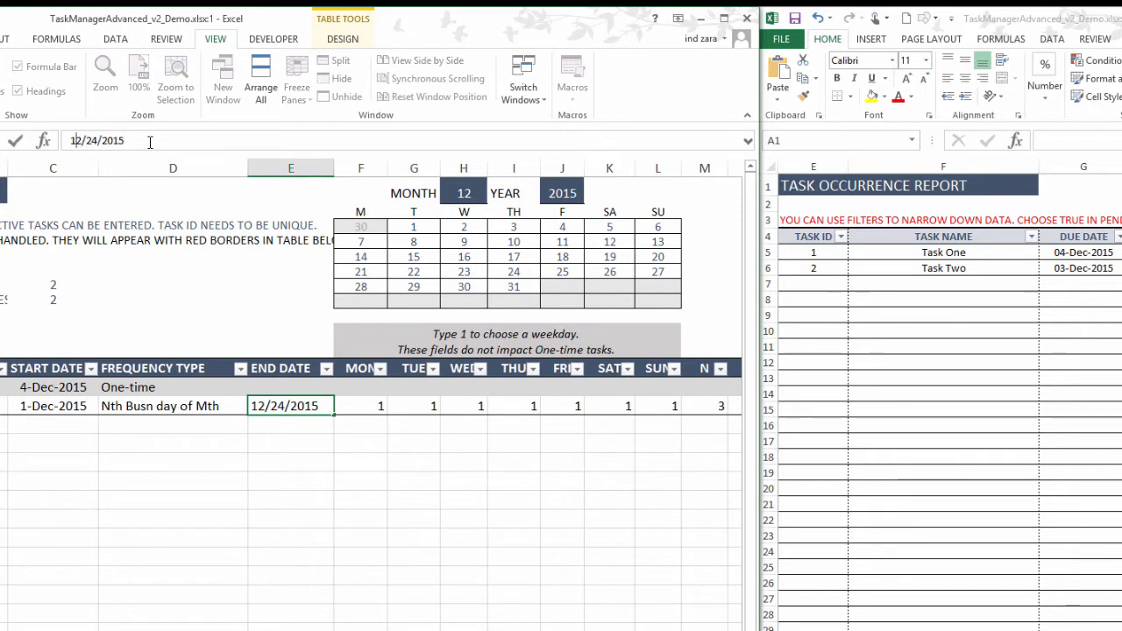
{"action": "key", "text": "BackSpace"}
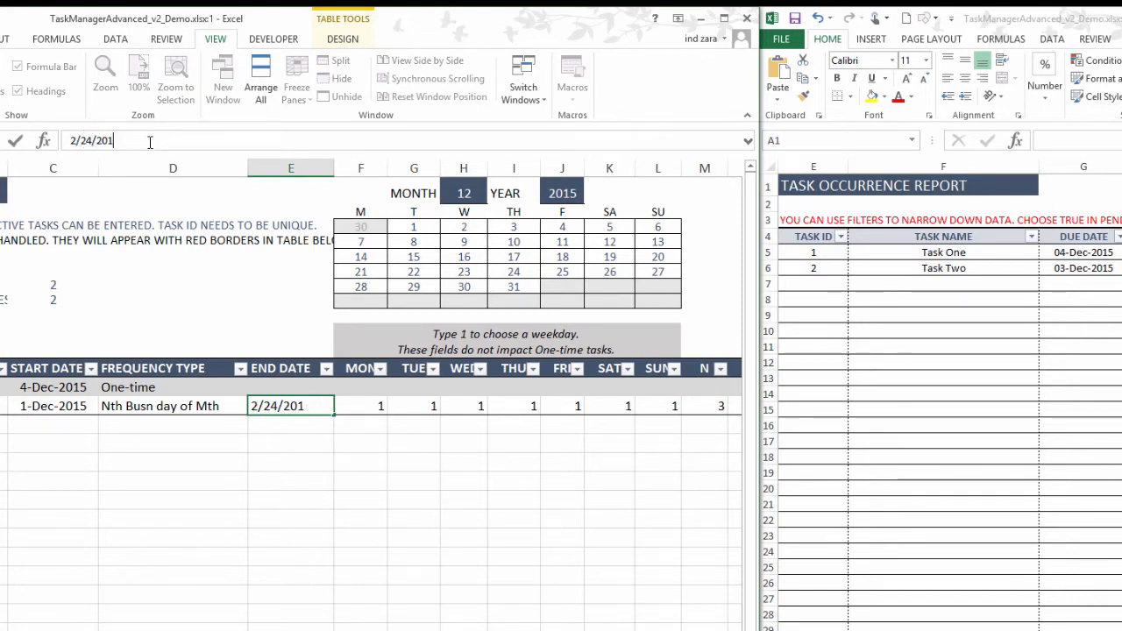
{"action": "key", "text": "Return"}
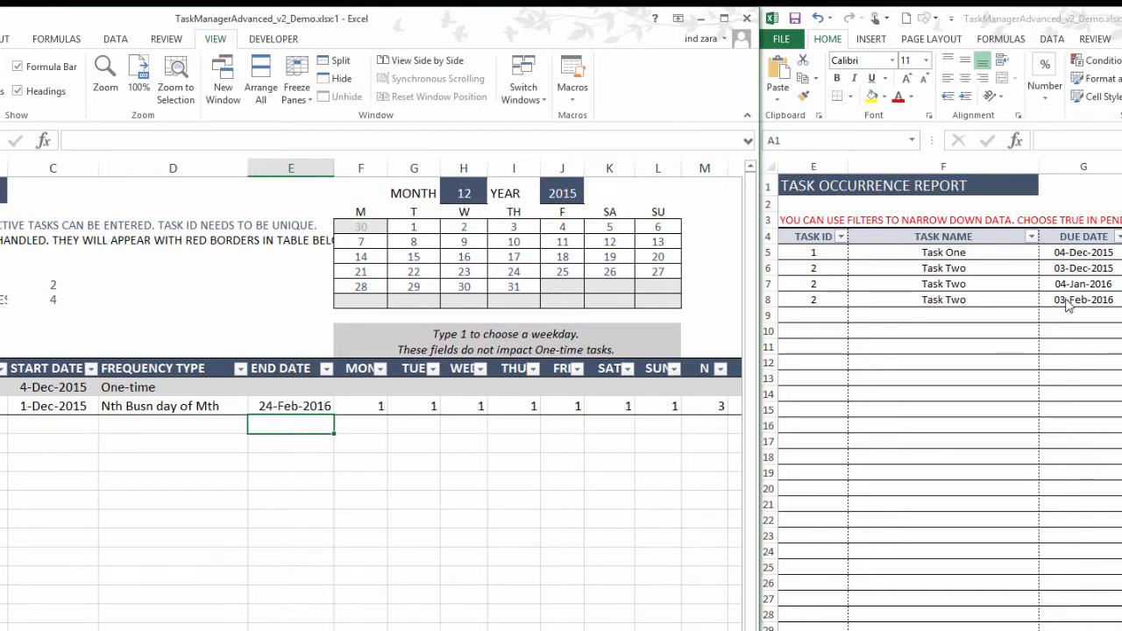
Change Task Two's frequency type to Last Busn day of Mth.
{"action": "left_click", "coordinate": [232, 409]}
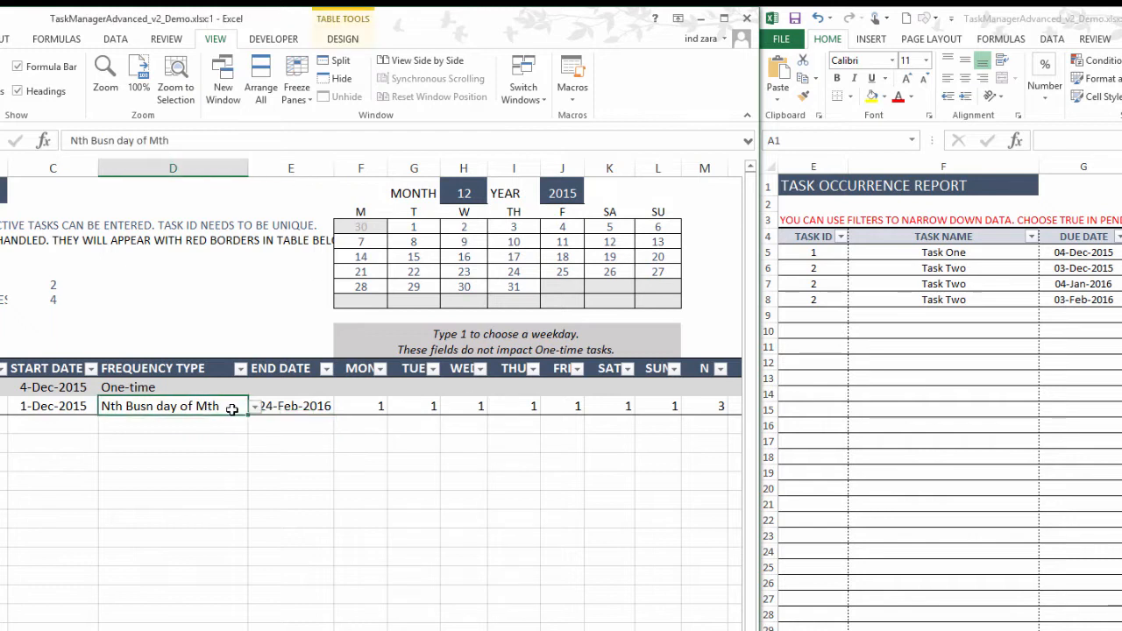
{"action": "left_click", "coordinate": [254, 407]}
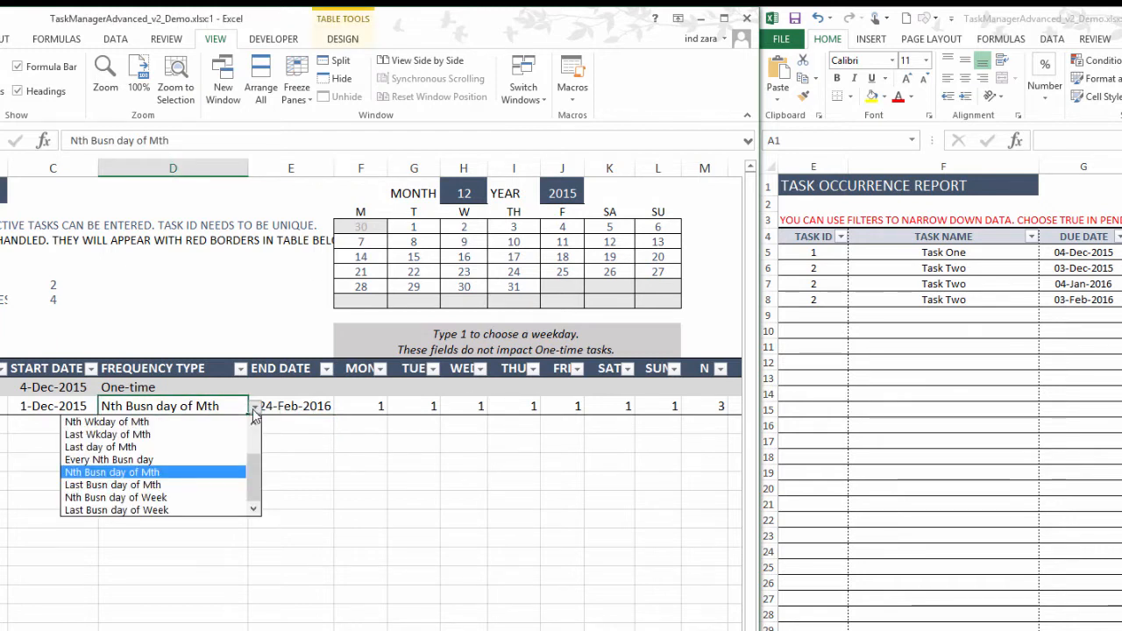
{"action": "left_click", "coordinate": [221, 484]}
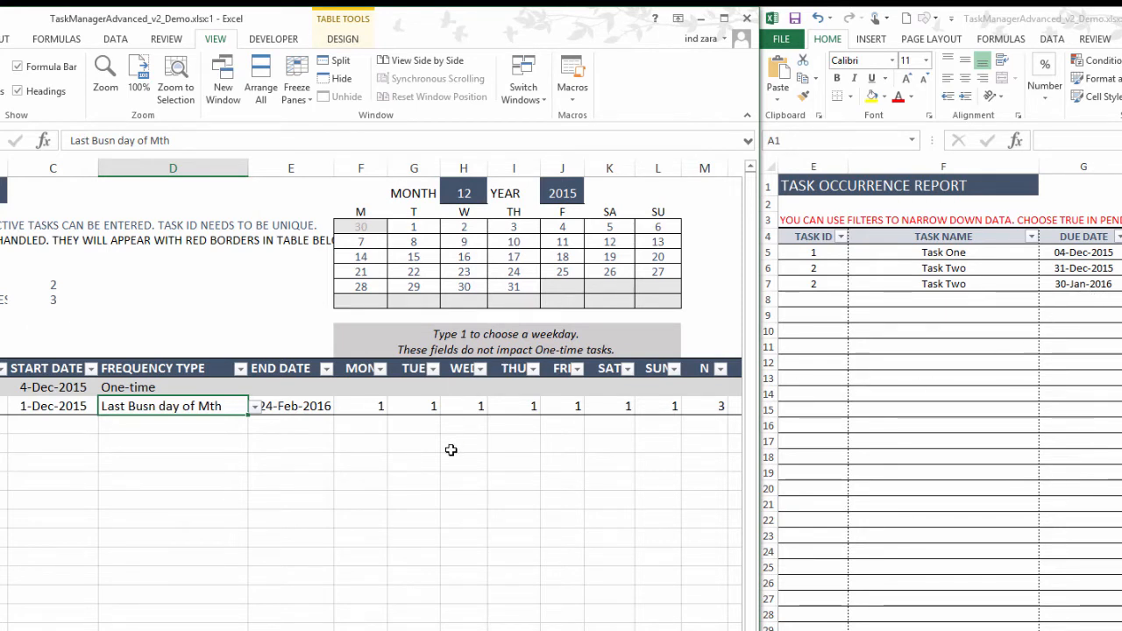
Change Task Two's frequency type to Nth Busn day of Week and set its N value to 4.
{"action": "left_click", "coordinate": [259, 406]}
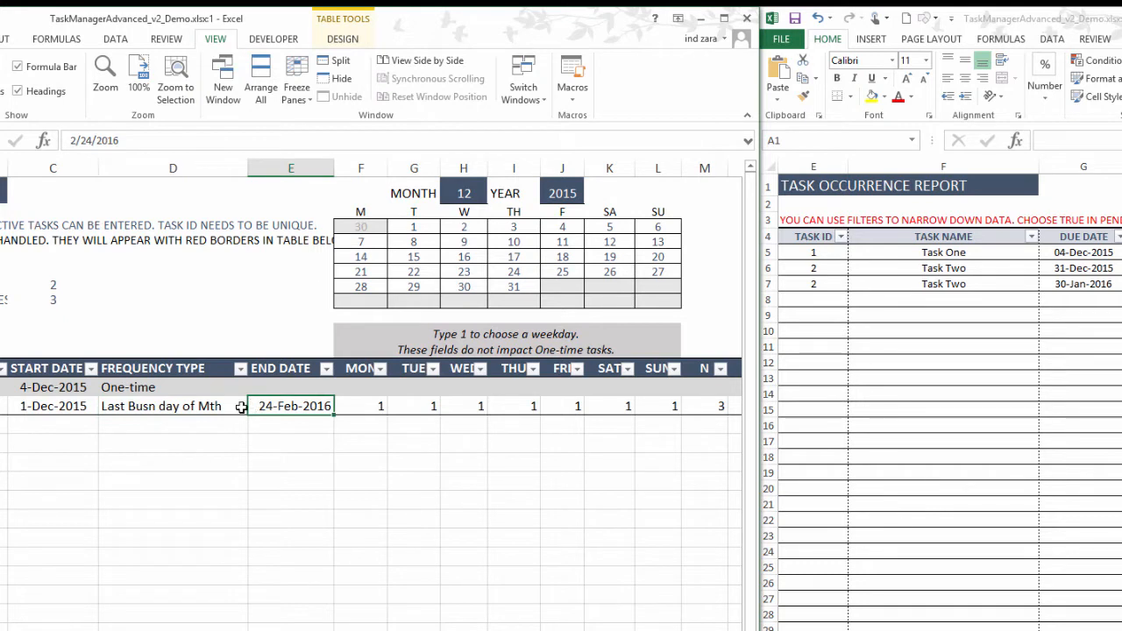
{"action": "left_click", "coordinate": [242, 406]}
{"action": "left_click", "coordinate": [255, 406]}
{"action": "left_click", "coordinate": [195, 498]}
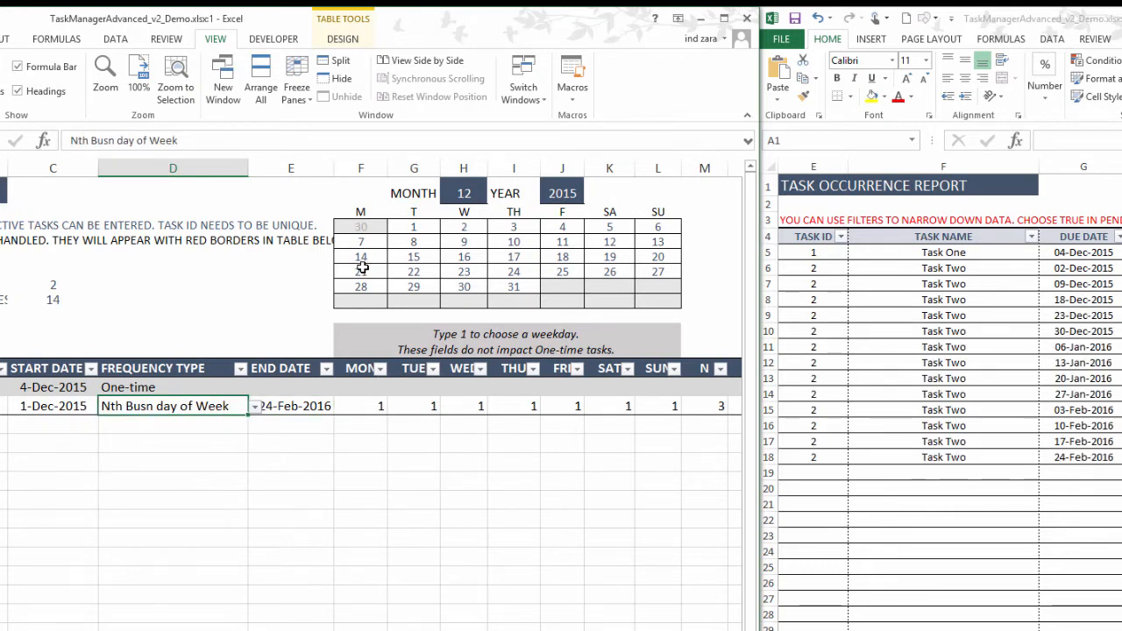
{"action": "left_click", "coordinate": [697, 406]}
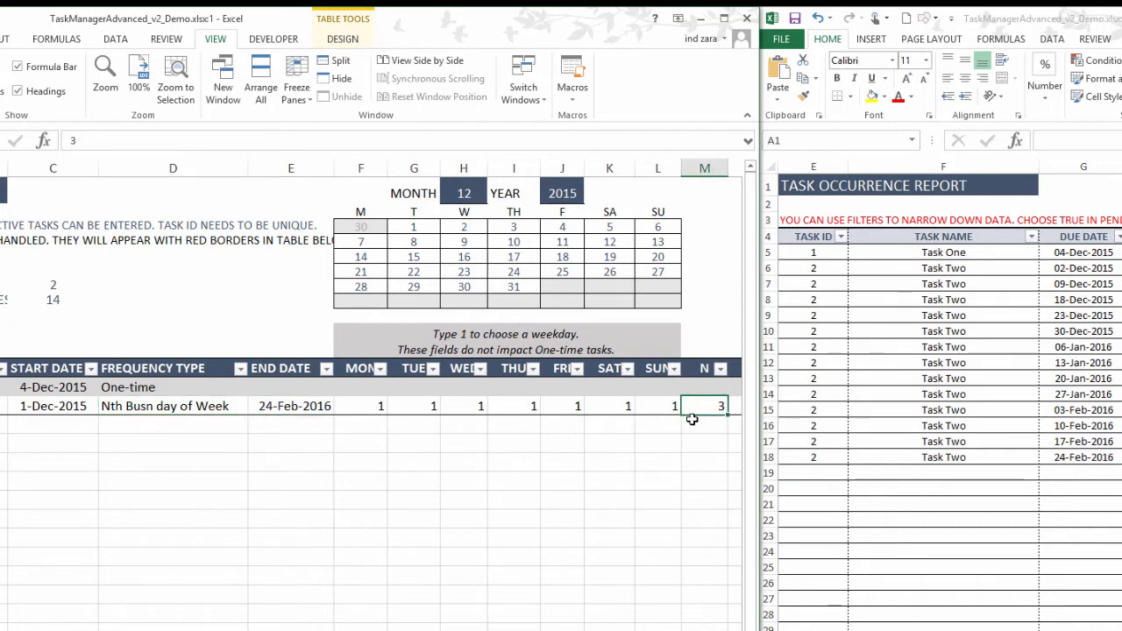
{"action": "type", "text": "4"}
{"action": "key", "text": "Return"}
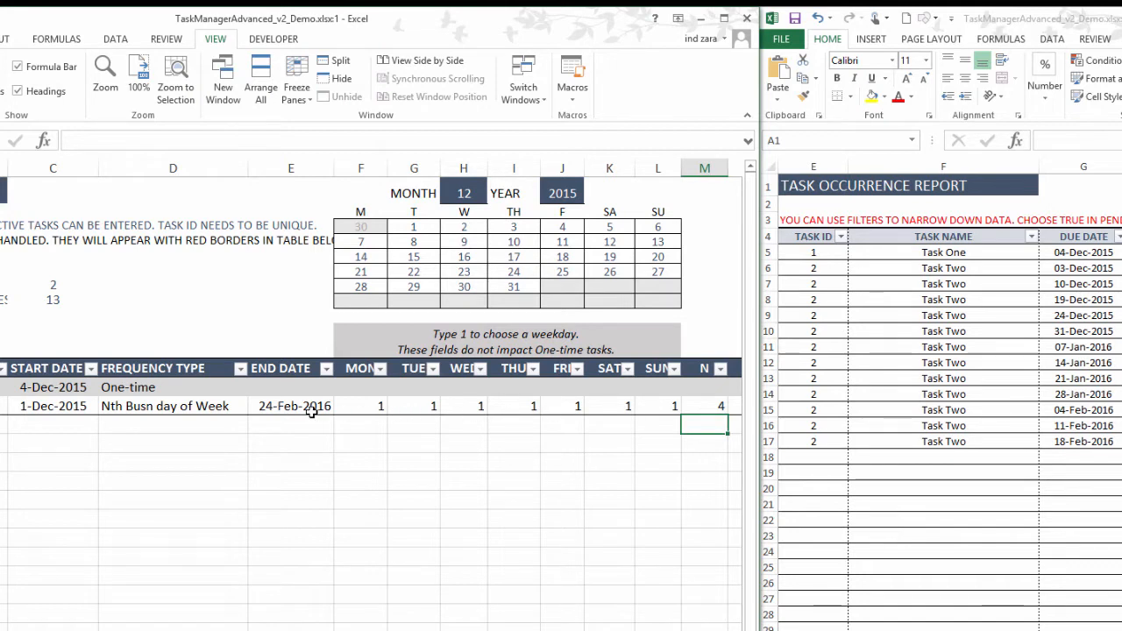
Change Task Two's frequency type to Last Busn day of Week and review the earlier options in the frequency list.
{"action": "left_click", "coordinate": [242, 409]}
{"action": "left_click", "coordinate": [254, 410]}
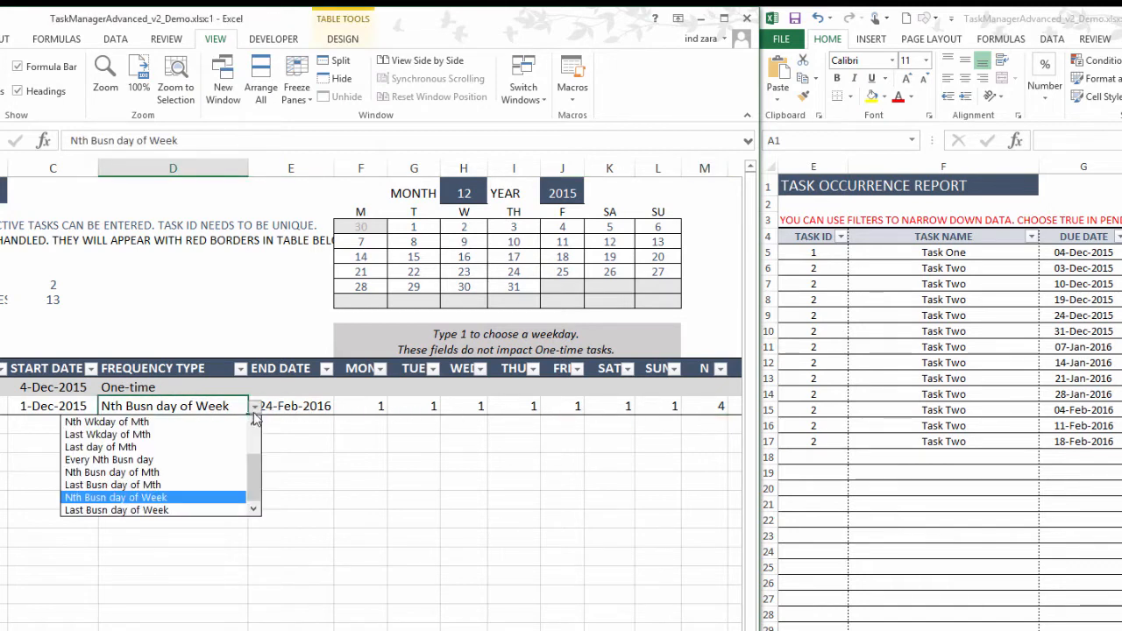
{"action": "left_click", "coordinate": [216, 511]}
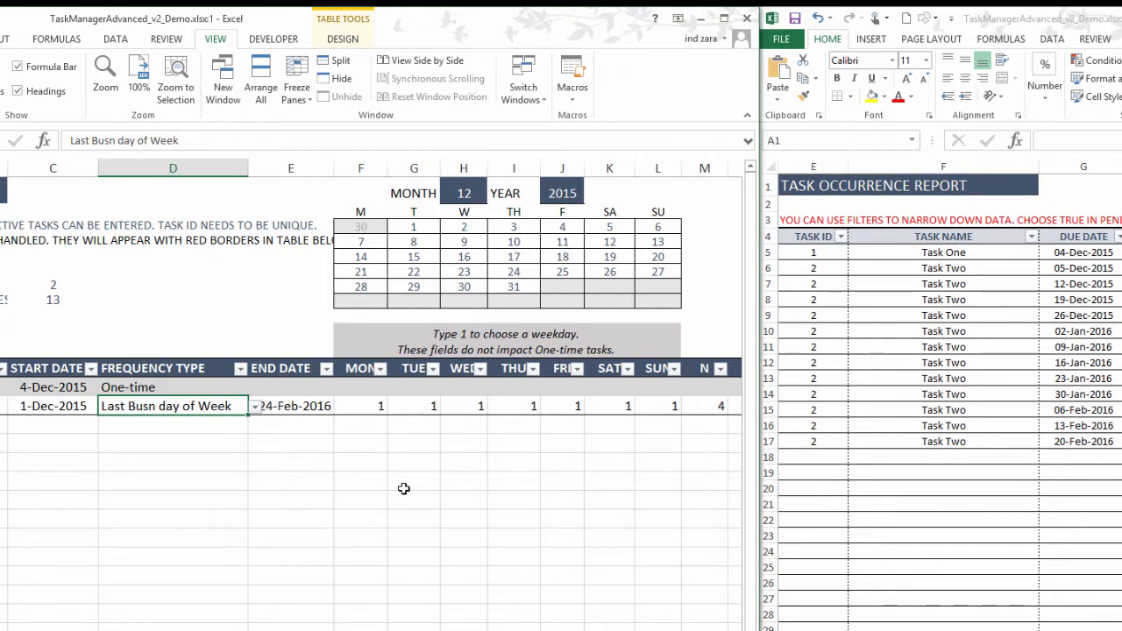
{"action": "left_click", "coordinate": [255, 407]}
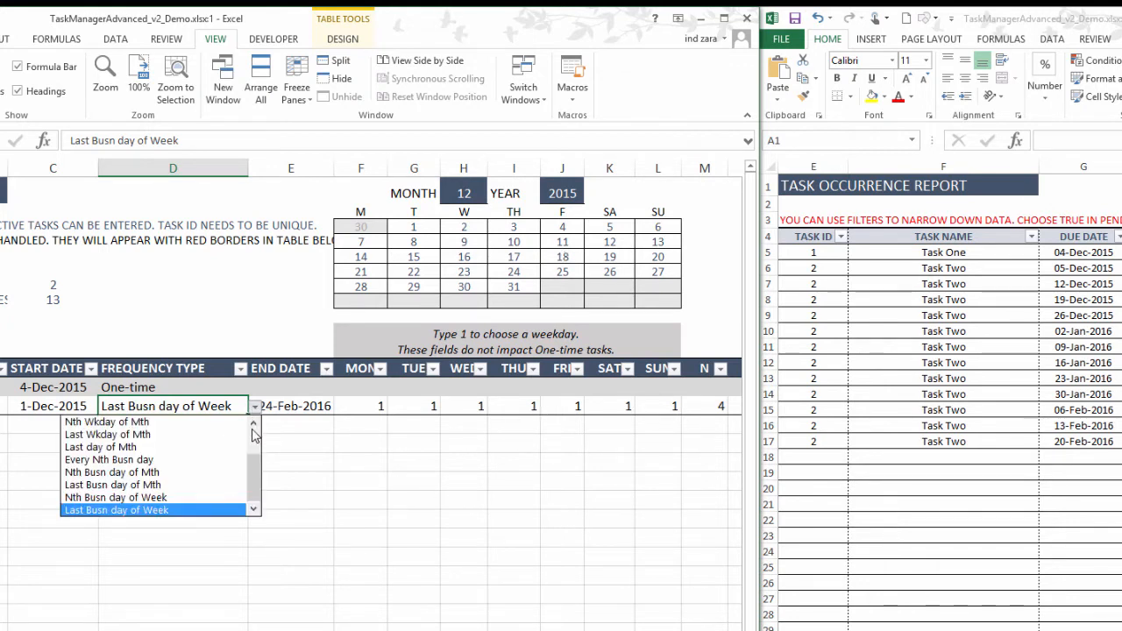
{"action": "scroll", "coordinate": [253, 436], "scroll_direction": "up", "scroll_amount": 2}
{"action": "scroll", "coordinate": [252, 435], "scroll_direction": "up", "scroll_amount": 2}
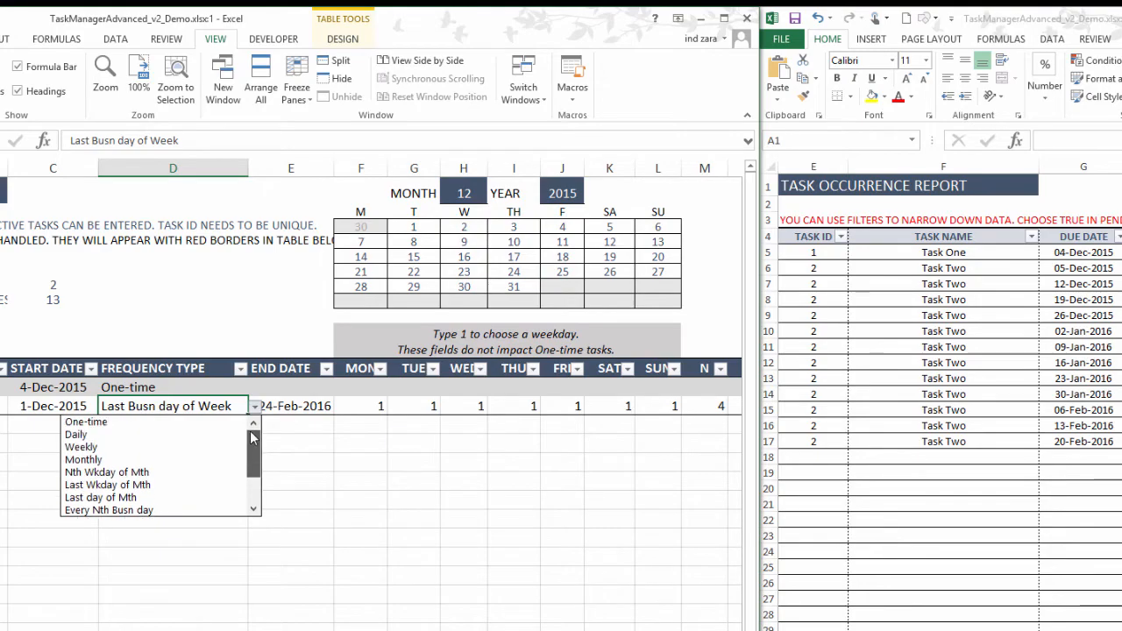
{"action": "key", "text": "Escape"}
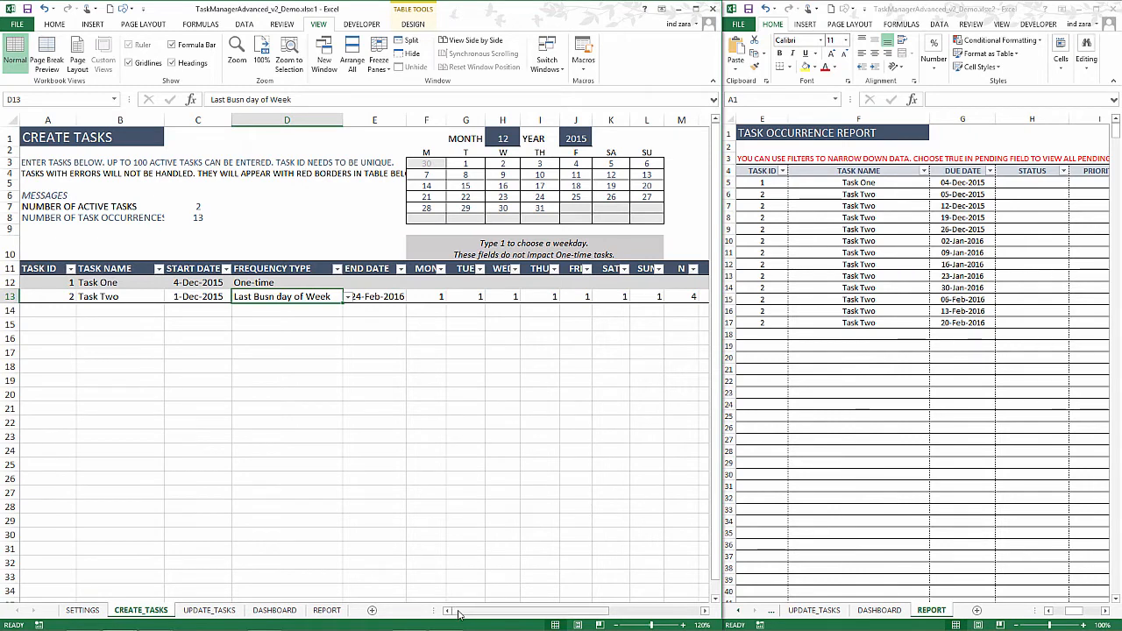
Assign Task One to the first listed resource and Task Two to the second.
{"action": "left_click_drag", "start_coordinate": [457, 613], "coordinate": [545, 610]}
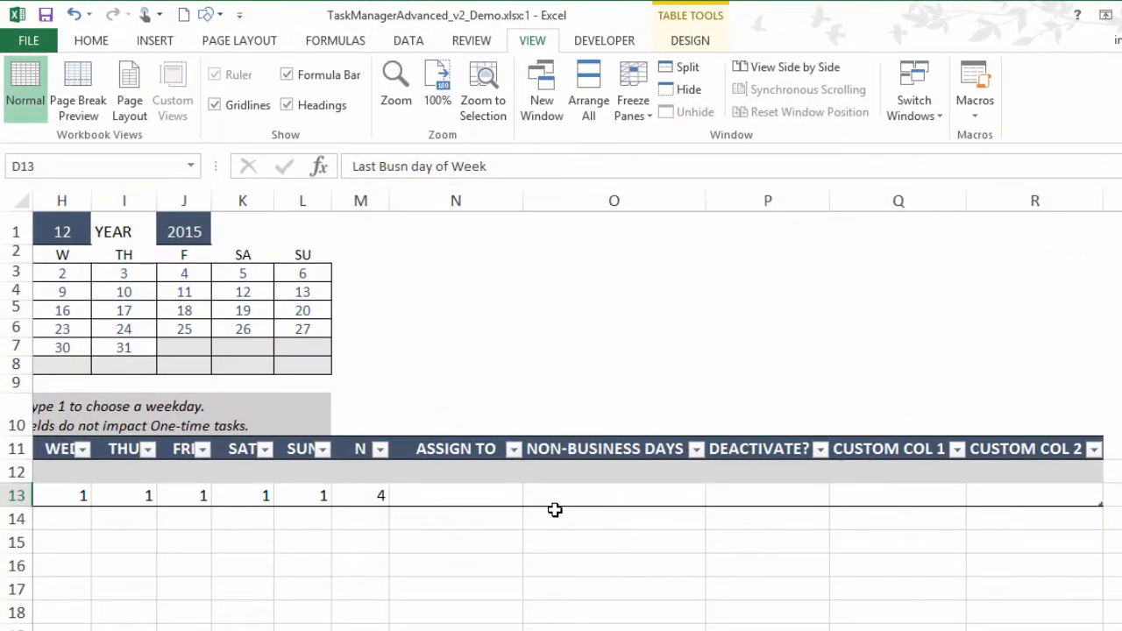
{"action": "left_click", "coordinate": [504, 478]}
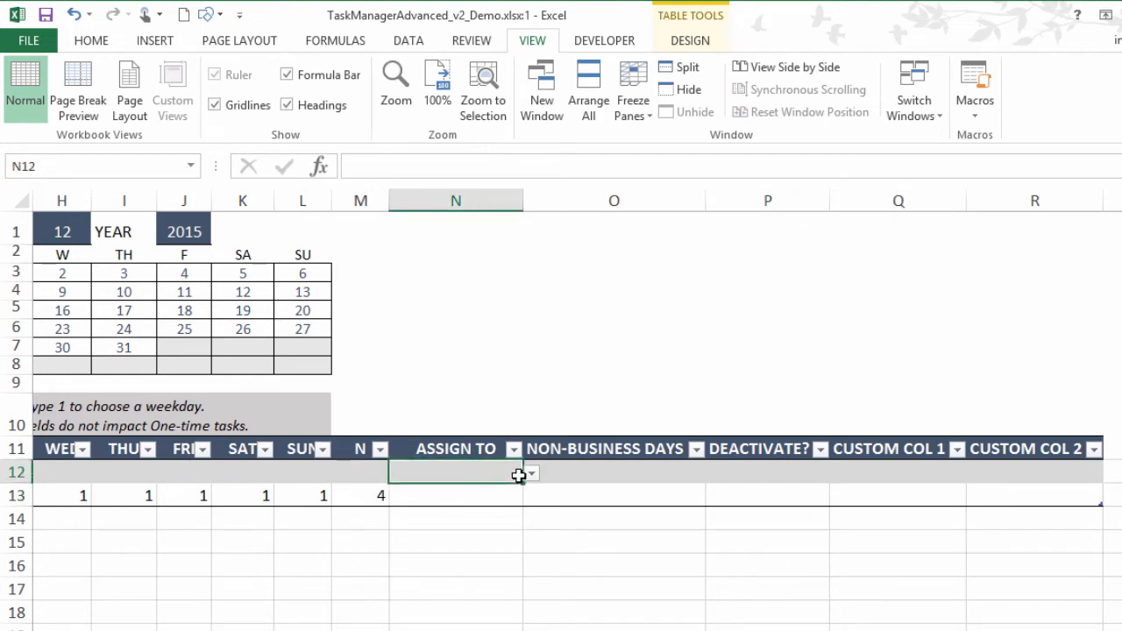
{"action": "left_click", "coordinate": [531, 473]}
{"action": "left_click", "coordinate": [522, 491]}
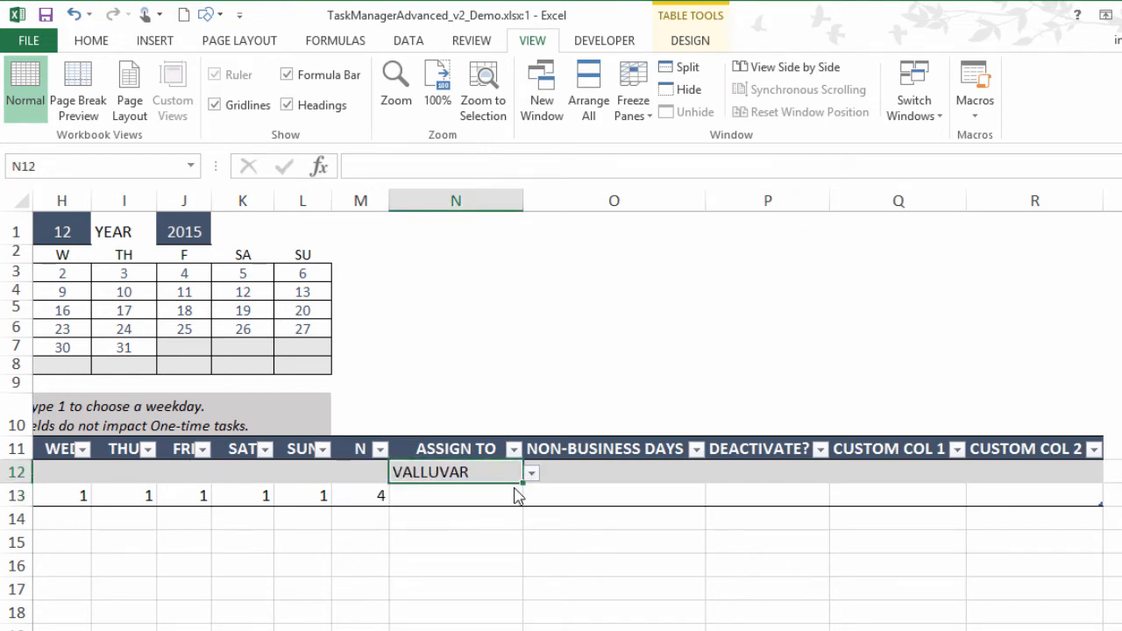
{"action": "left_click", "coordinate": [504, 500]}
{"action": "left_click", "coordinate": [531, 497]}
{"action": "left_click", "coordinate": [500, 529]}
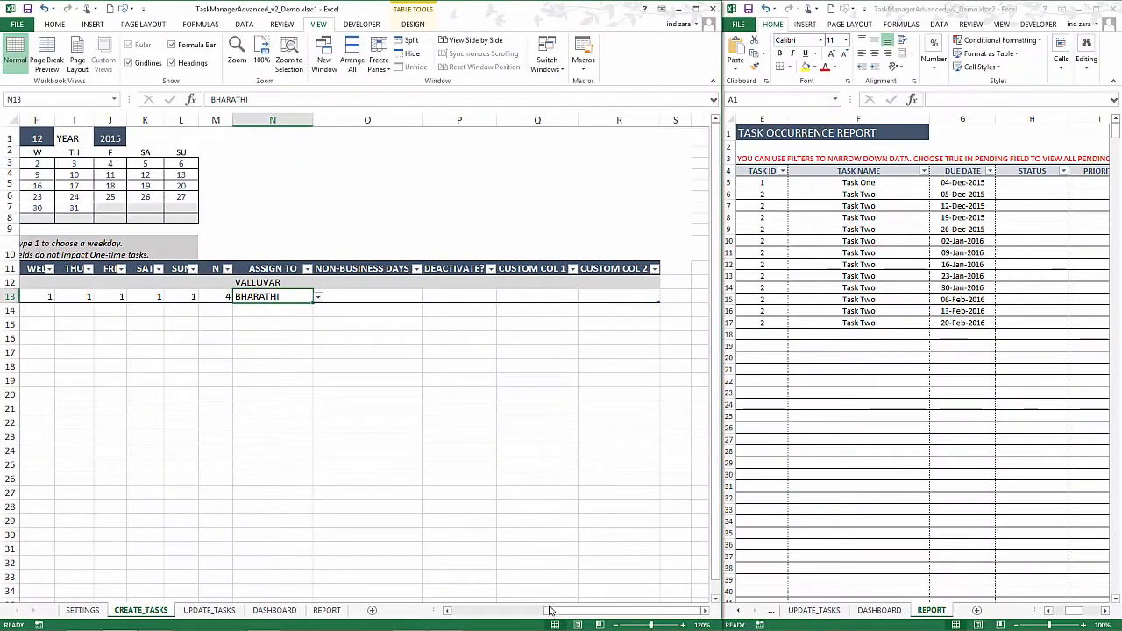
Go to the UPDATE_TASKS sheet and choose Task One as the task whose details are displayed.
{"action": "left_click_drag", "start_coordinate": [554, 612], "coordinate": [392, 618]}
{"action": "left_click", "coordinate": [234, 611]}
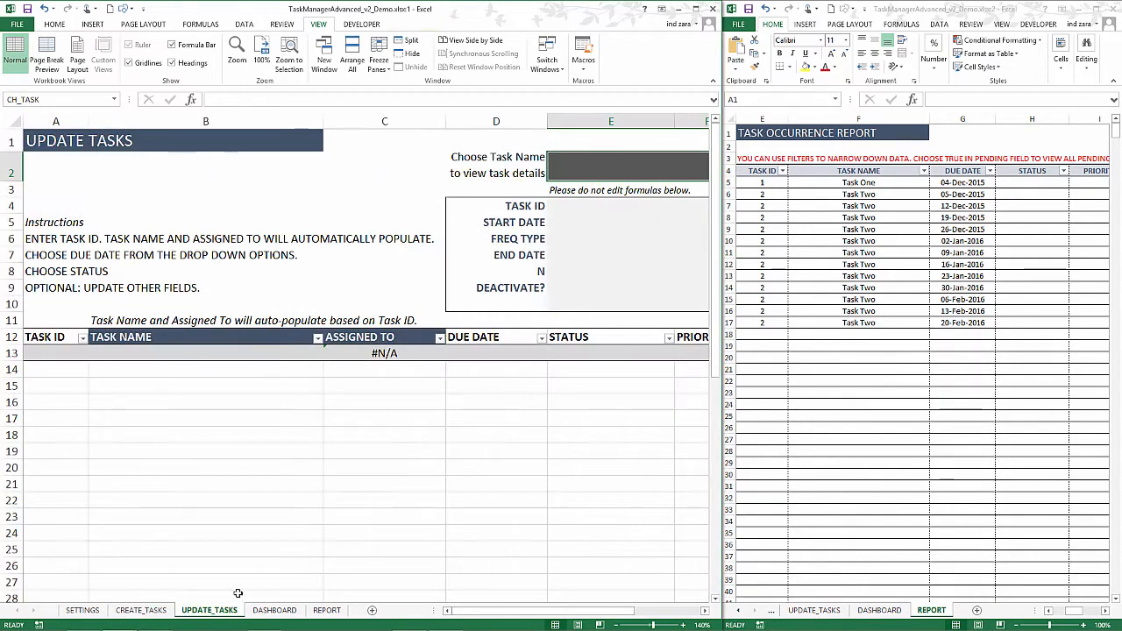
{"action": "left_click", "coordinate": [391, 501]}
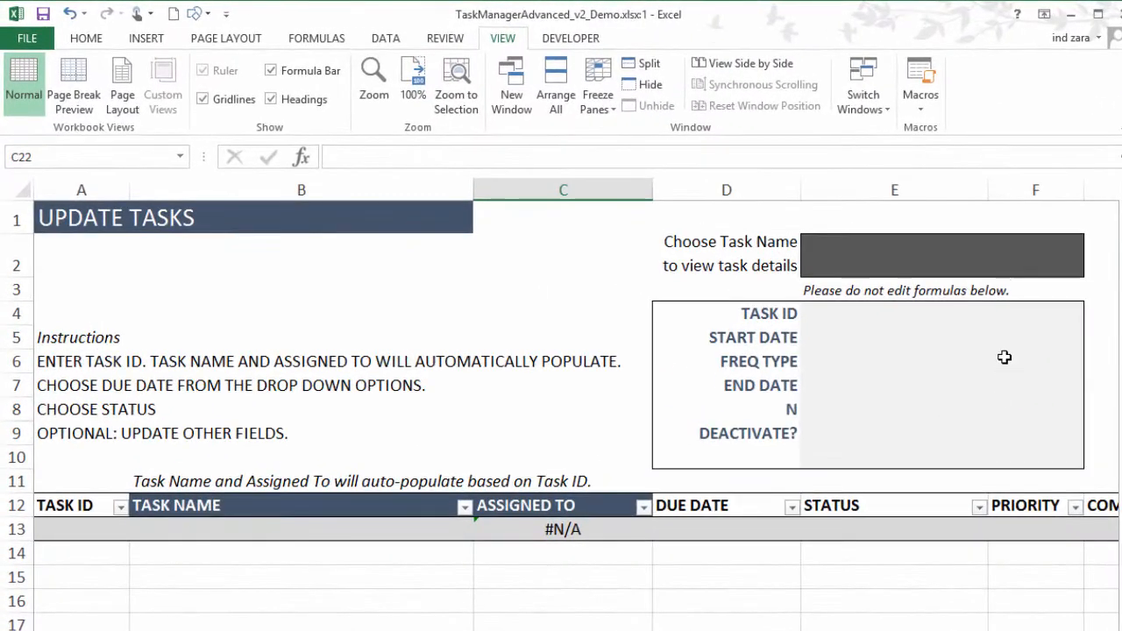
{"action": "left_click", "coordinate": [687, 164]}
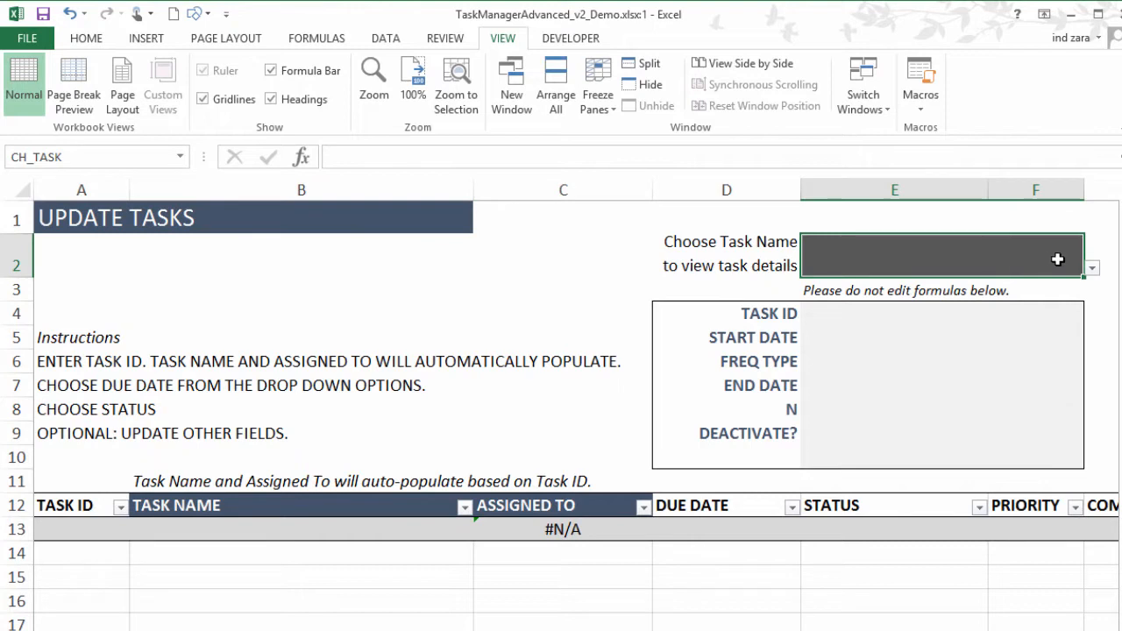
{"action": "left_click", "coordinate": [1092, 268]}
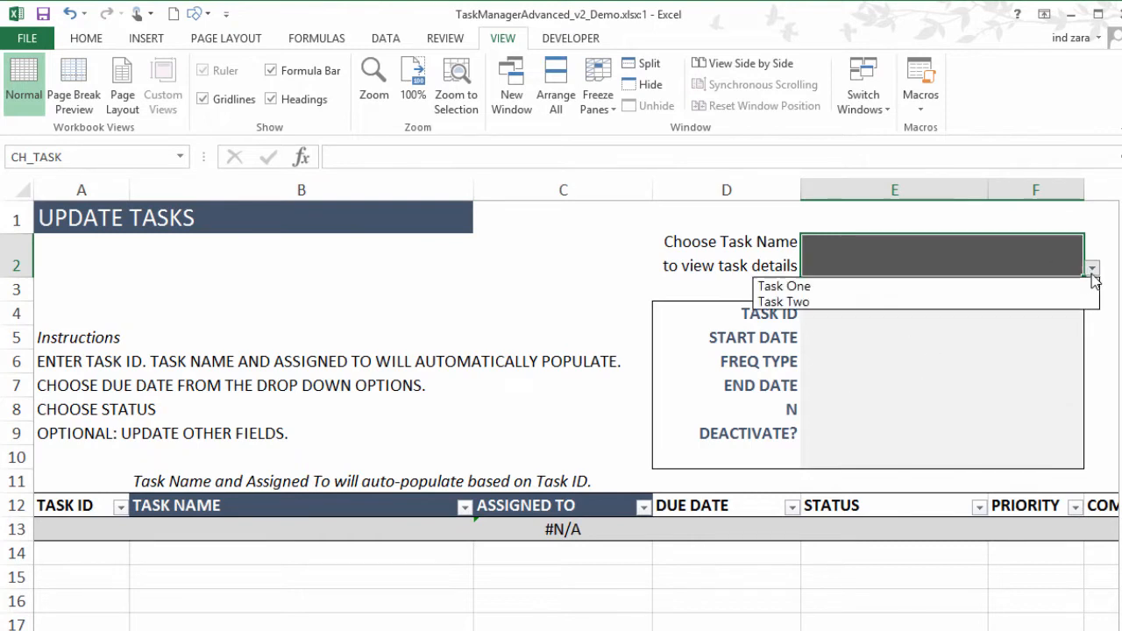
{"action": "left_click", "coordinate": [1009, 283]}
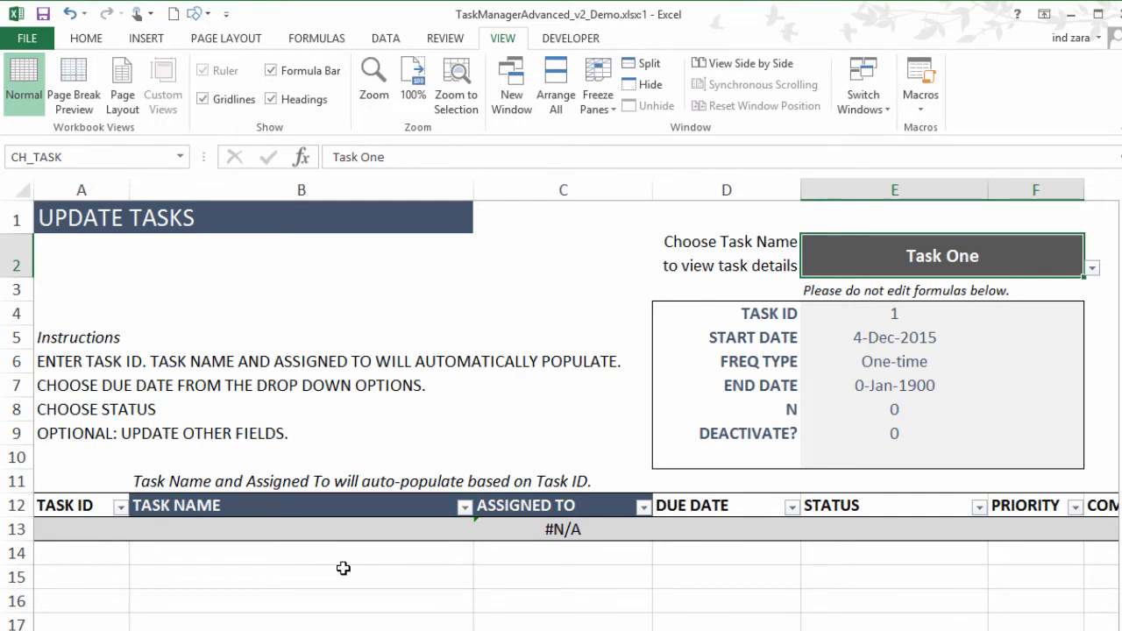
Select task ID 1 in the first row of the update table.
{"action": "left_click", "coordinate": [105, 529]}
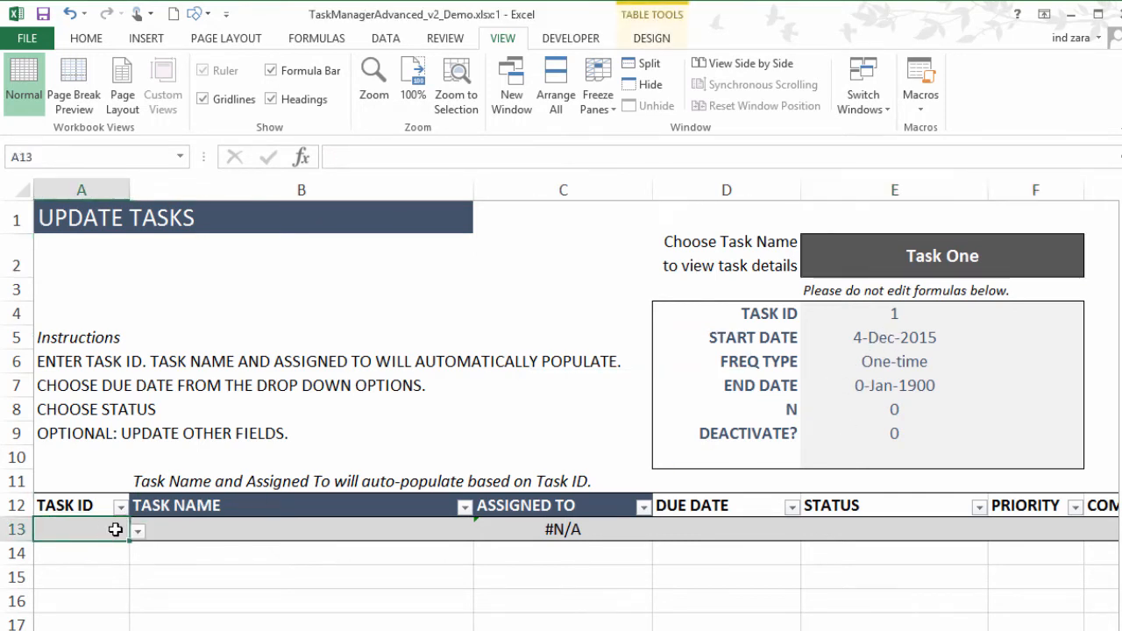
{"action": "left_click", "coordinate": [137, 531]}
{"action": "left_click", "coordinate": [102, 553]}
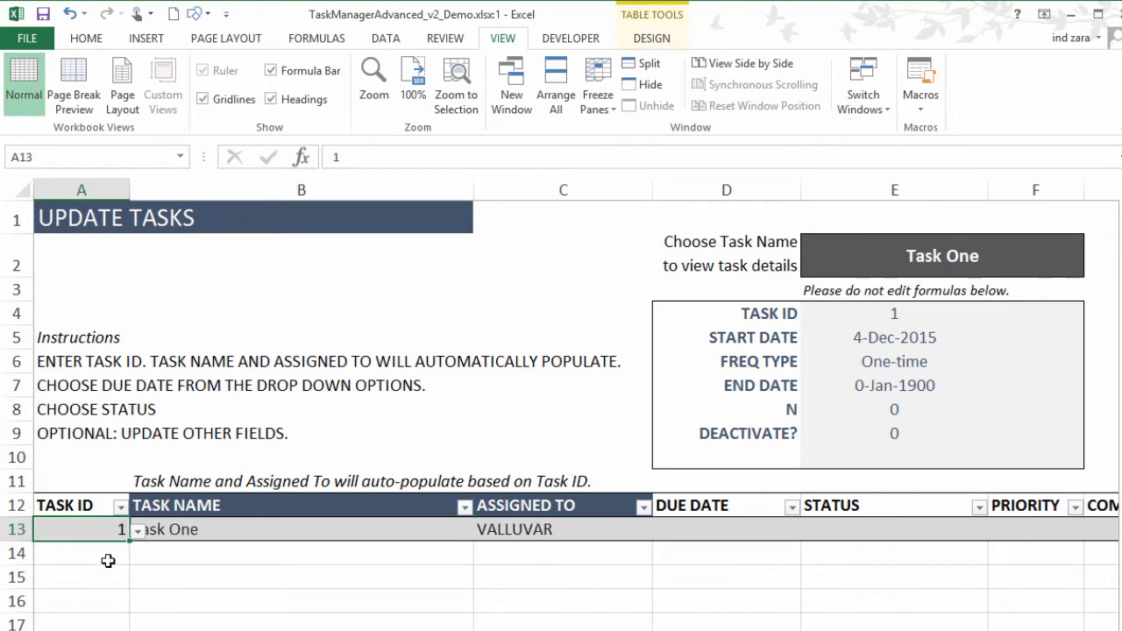
{"action": "left_click", "coordinate": [321, 559]}
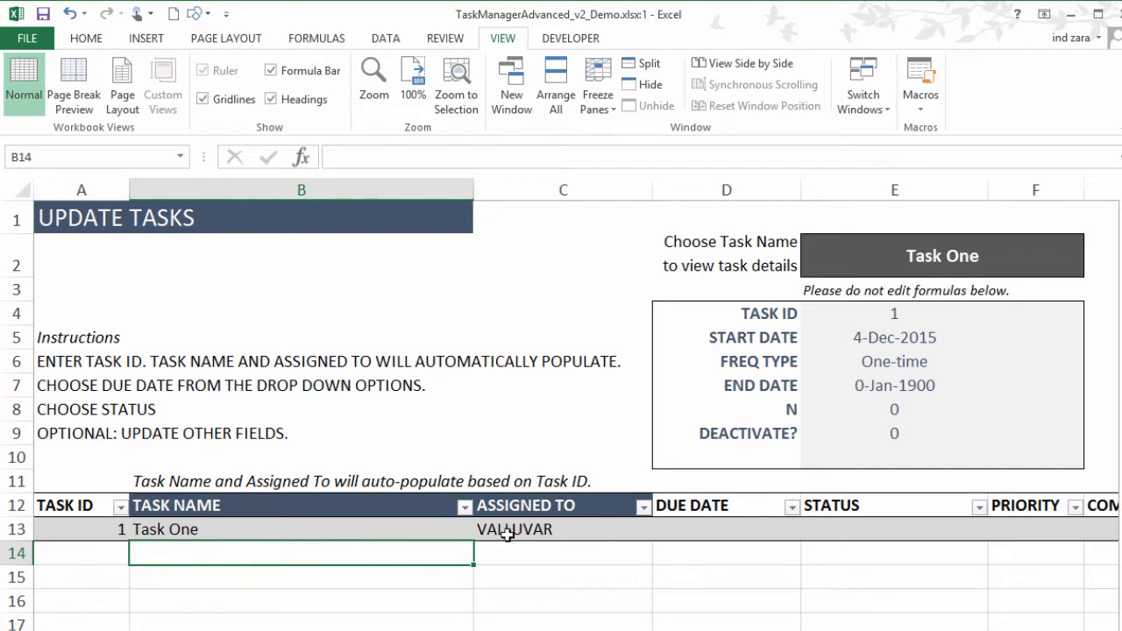
Set the due date of Task One's update row to 04-Dec-2015 and its status to Completed.
{"action": "left_click", "coordinate": [742, 533]}
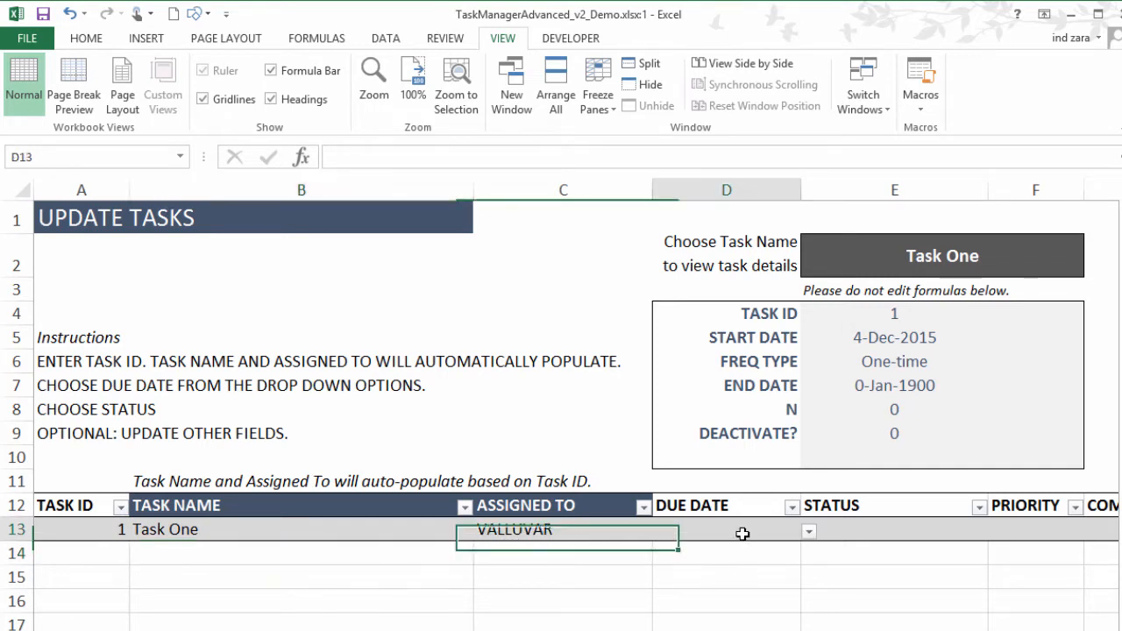
{"action": "left_click", "coordinate": [811, 533]}
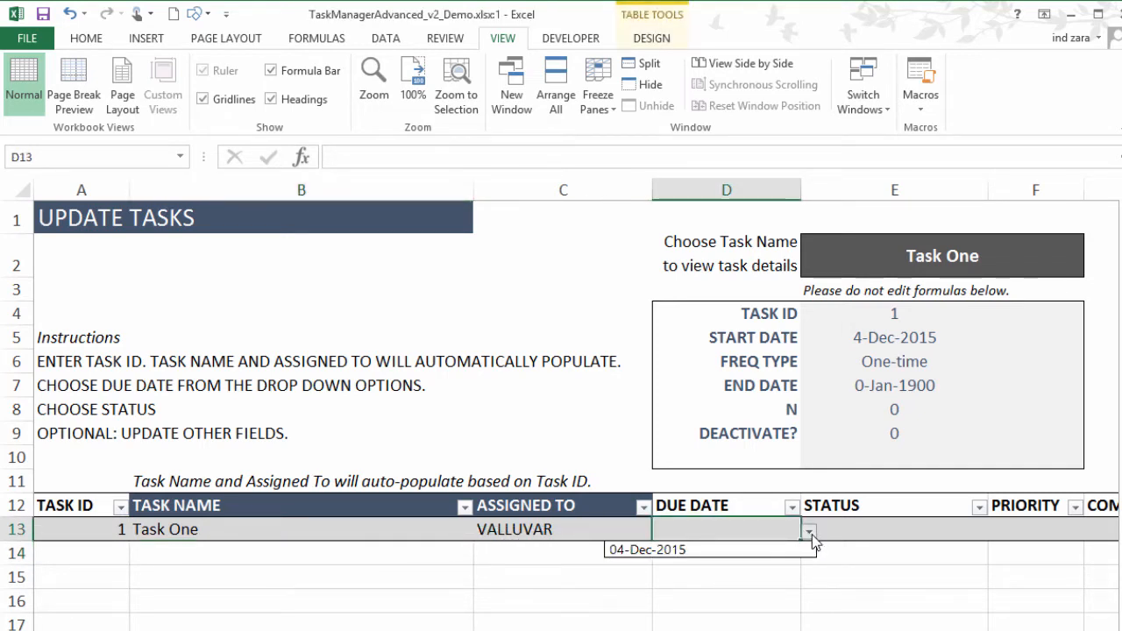
{"action": "left_click", "coordinate": [800, 549]}
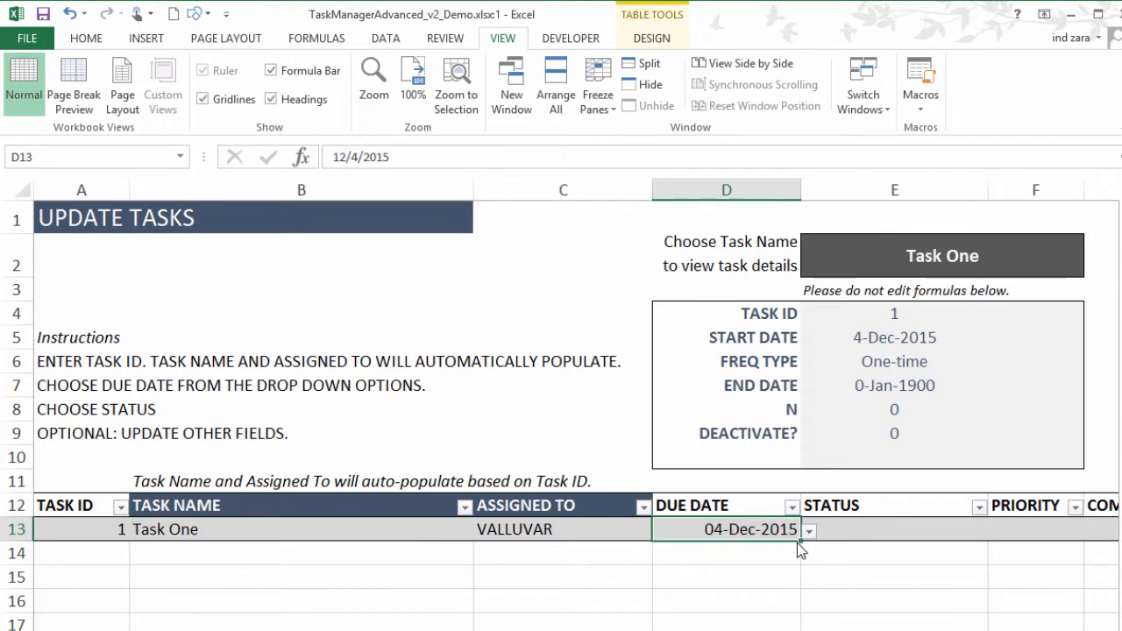
{"action": "left_click", "coordinate": [833, 535]}
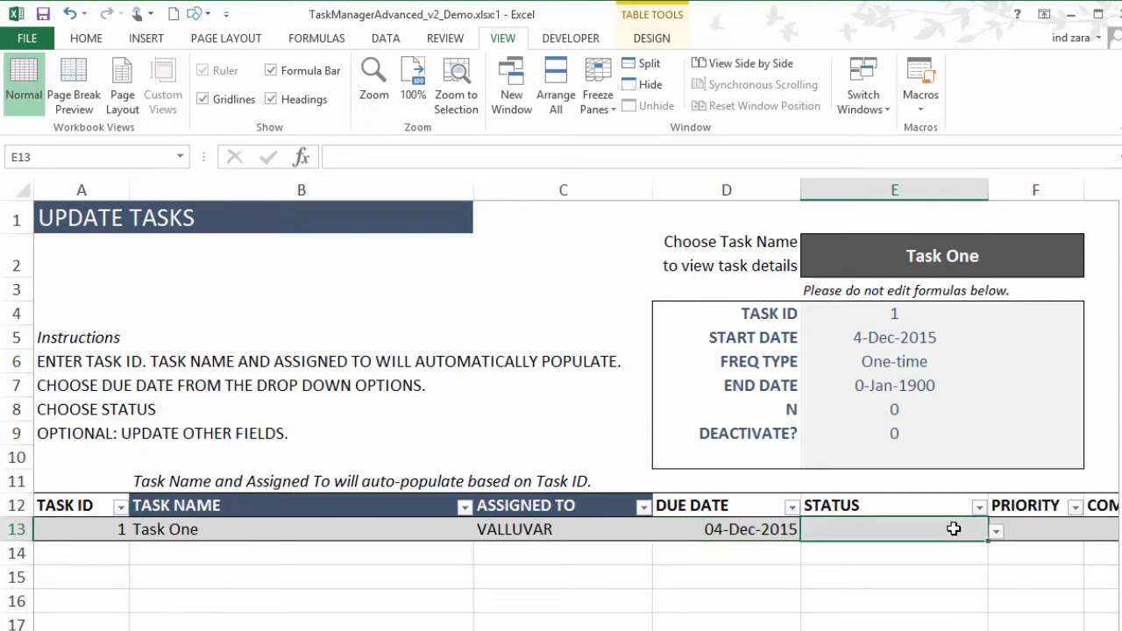
{"action": "left_click", "coordinate": [995, 531]}
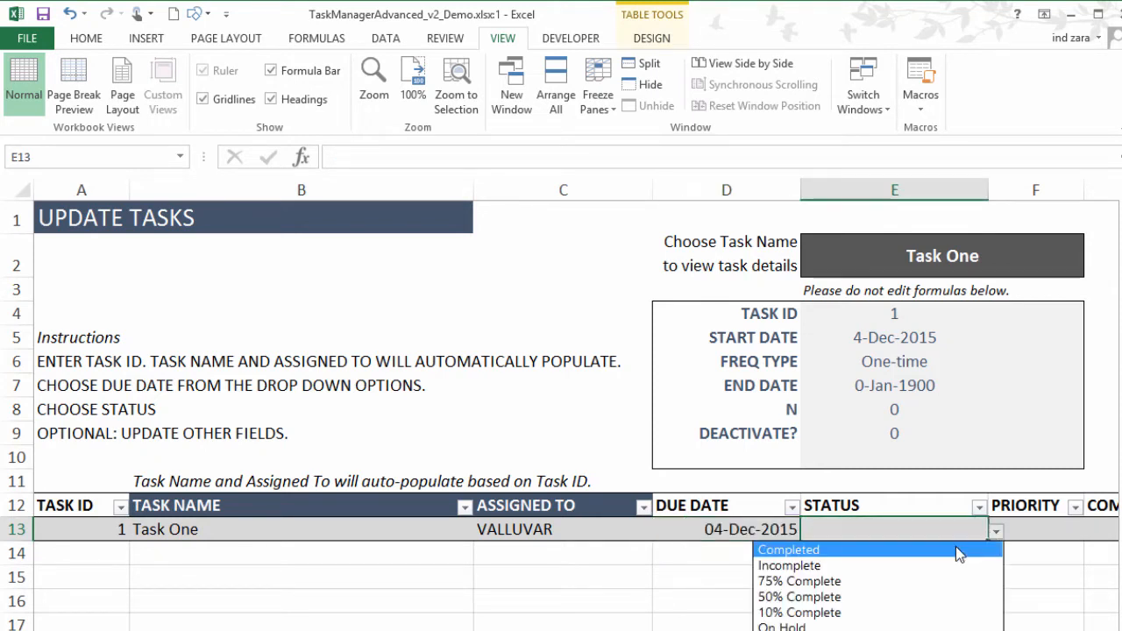
{"action": "left_click", "coordinate": [905, 549]}
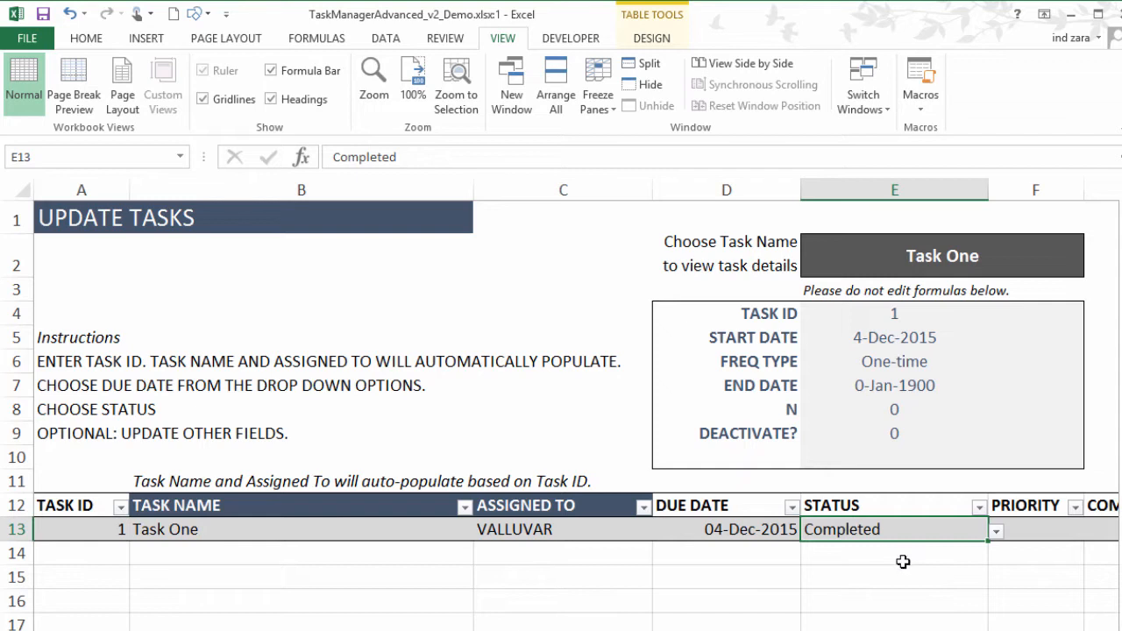
{"action": "left_click", "coordinate": [904, 573]}
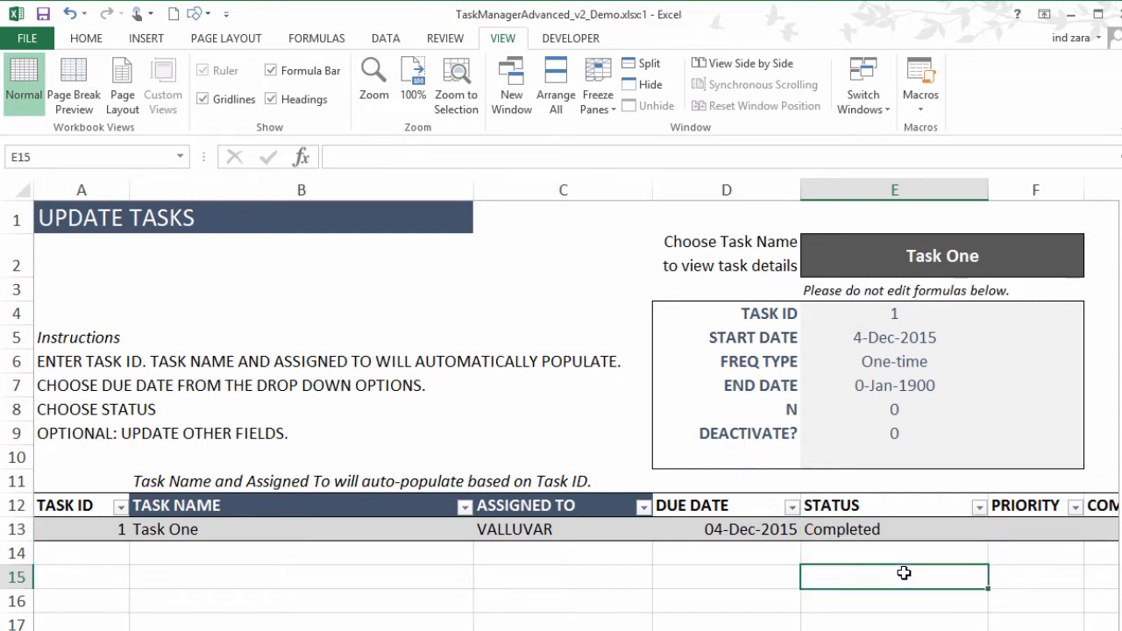
Add an update row for task ID 2 with due date 05-Dec-2015 and status 75% Complete.
{"action": "left_click", "coordinate": [123, 553]}
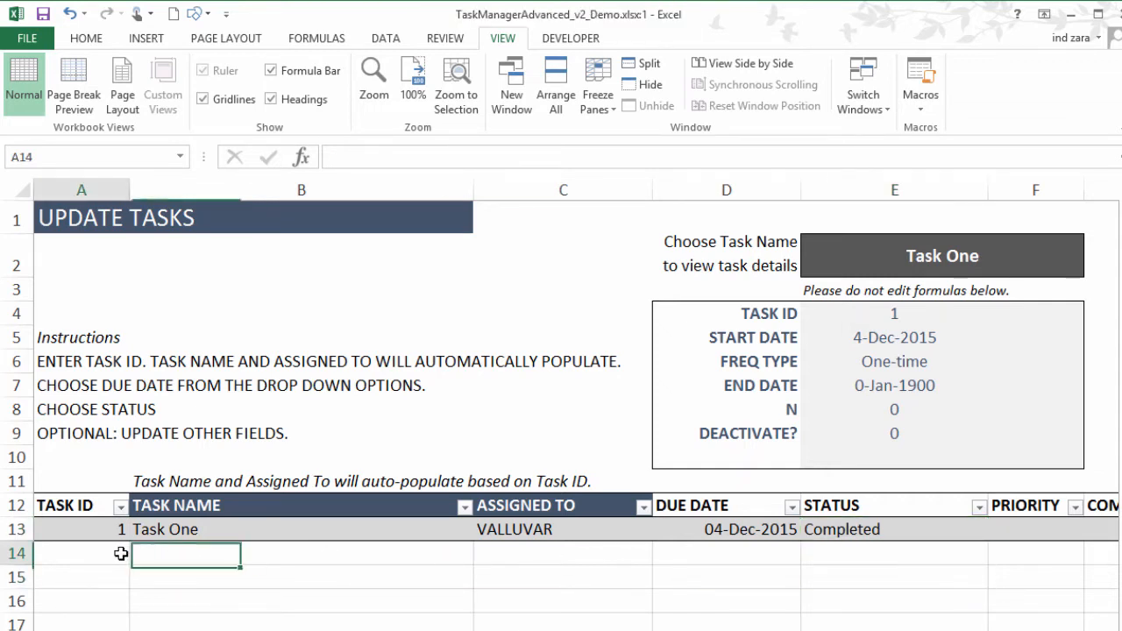
{"action": "type", "text": "2"}
{"action": "key", "text": "Tab"}
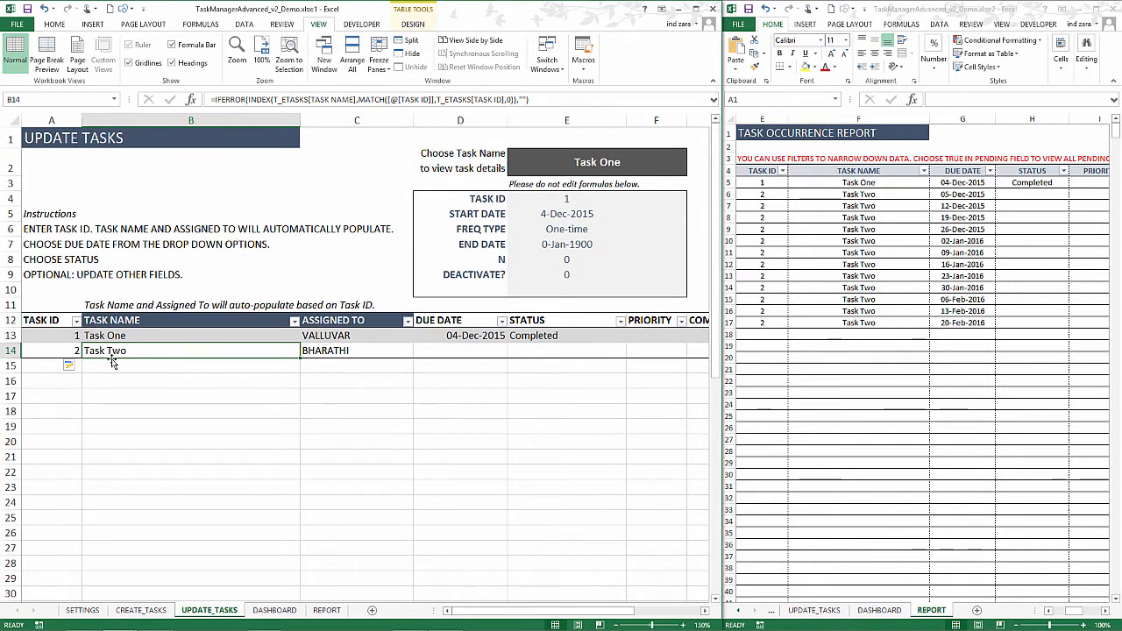
{"action": "left_click", "coordinate": [372, 355]}
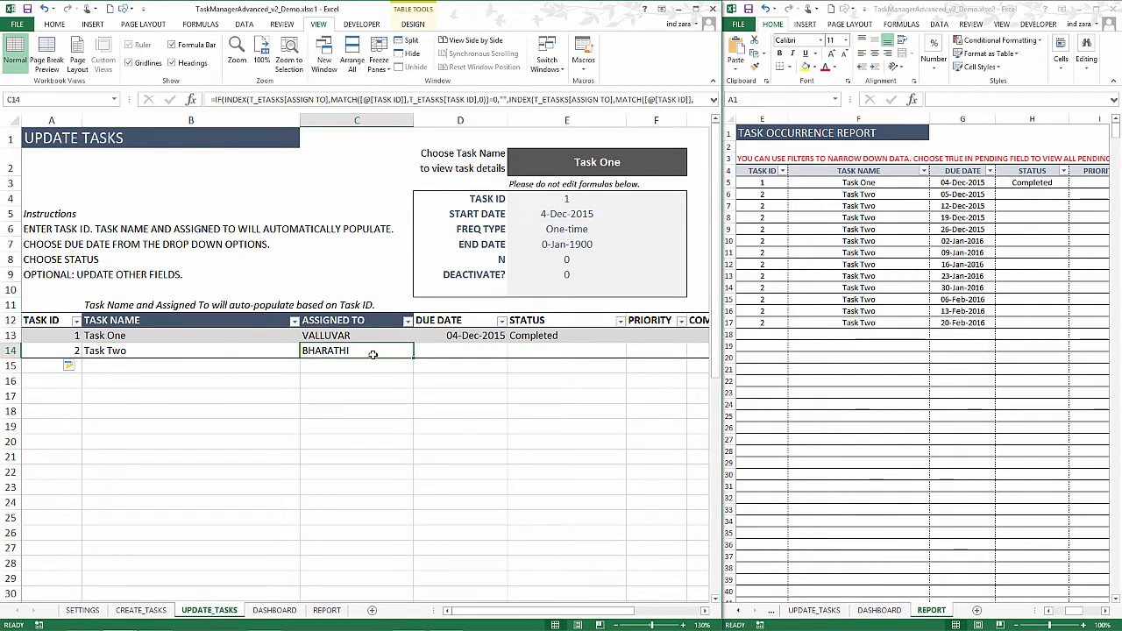
{"action": "left_click", "coordinate": [464, 353]}
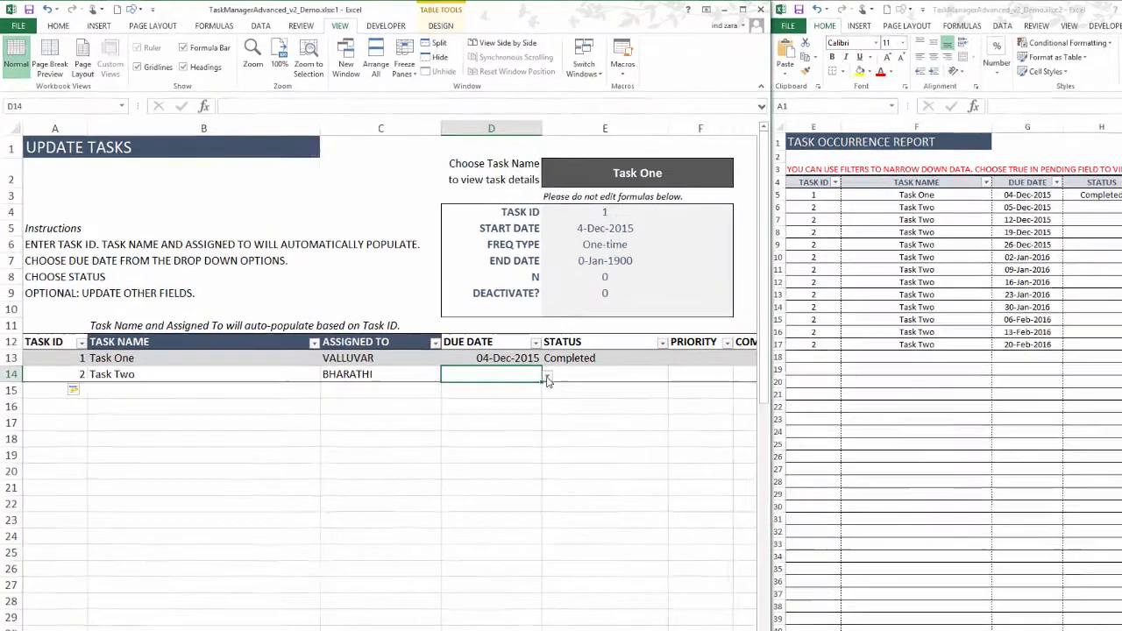
{"action": "left_click", "coordinate": [514, 351]}
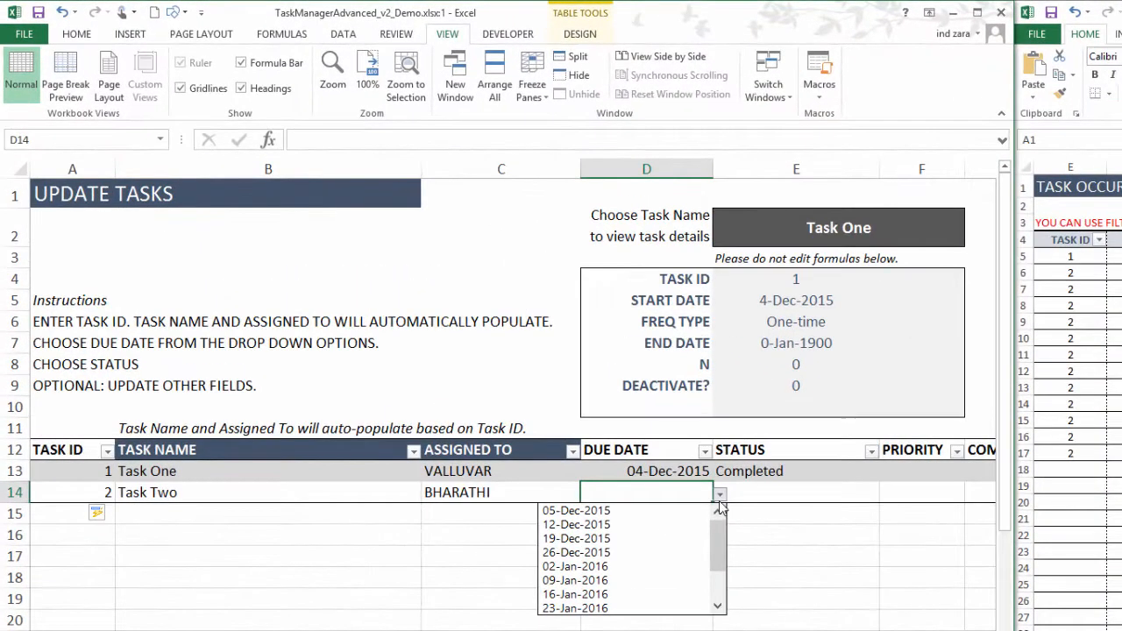
{"action": "mouse_move", "coordinate": [719, 530]}
{"action": "left_mouse_down"}
{"action": "mouse_move", "coordinate": [717, 571]}
{"action": "mouse_move", "coordinate": [717, 515]}
{"action": "left_mouse_up"}
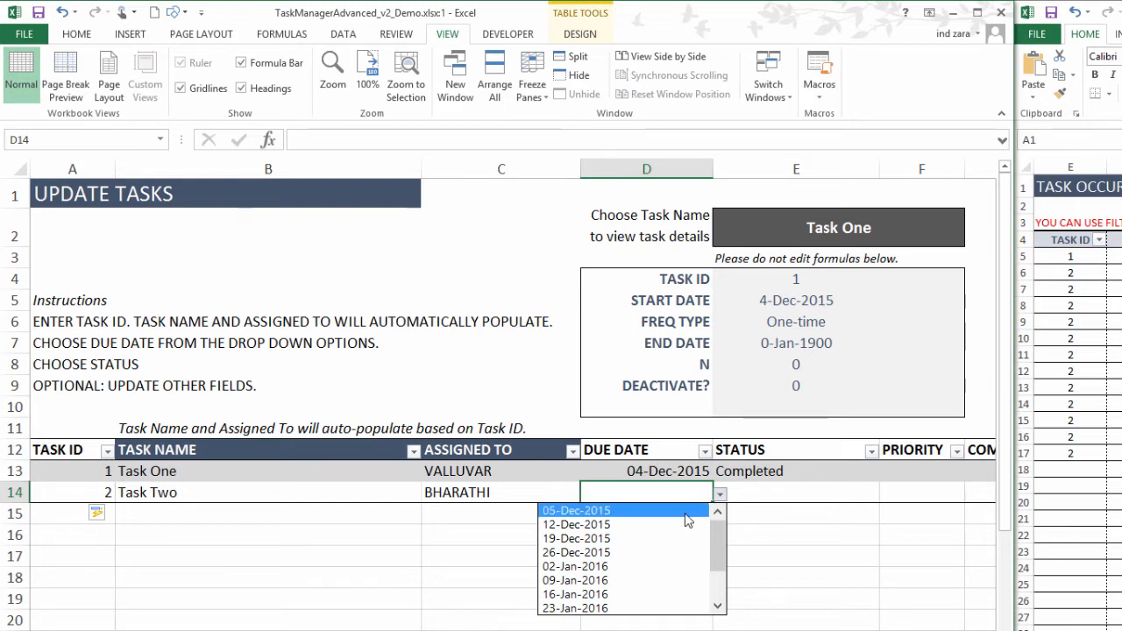
{"action": "left_click", "coordinate": [693, 511]}
{"action": "left_click", "coordinate": [763, 494]}
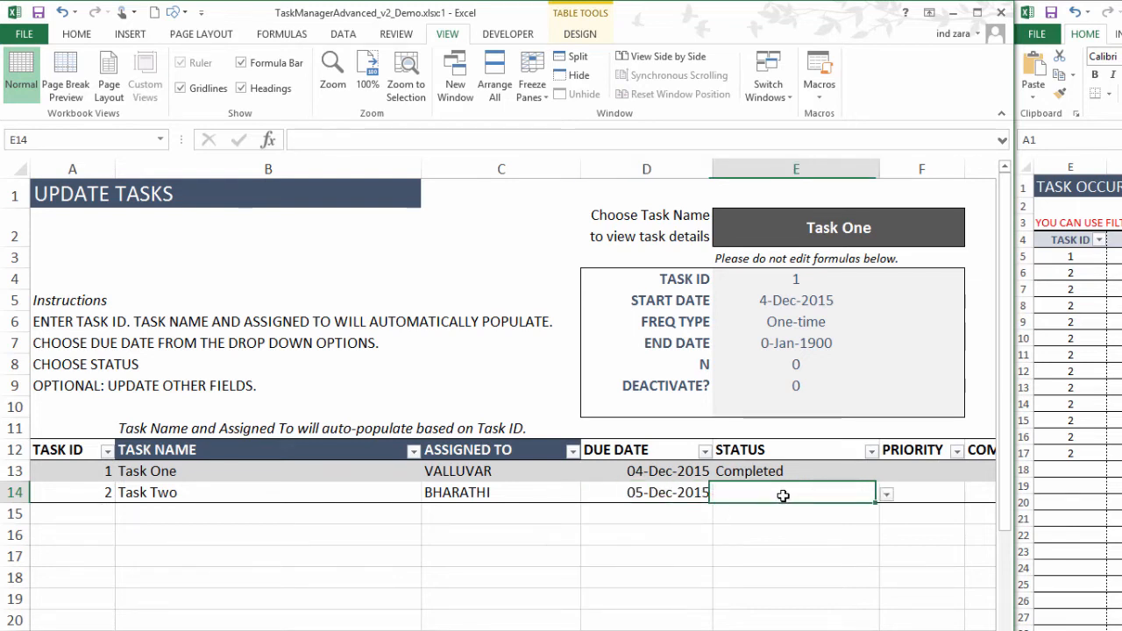
{"action": "left_click", "coordinate": [887, 495]}
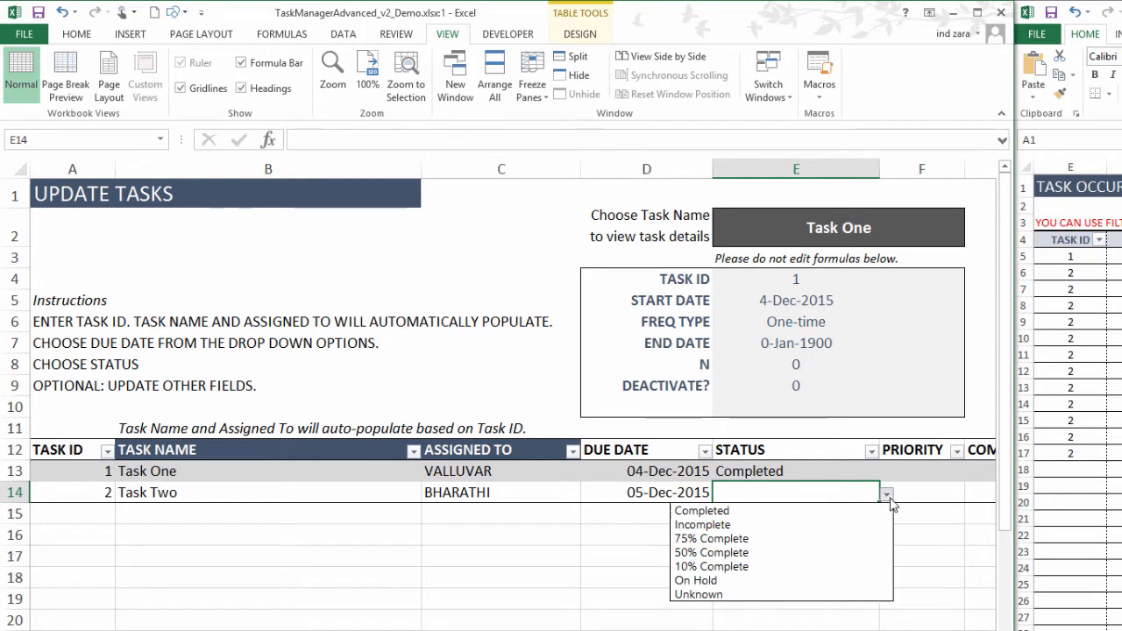
{"action": "left_click", "coordinate": [844, 538]}
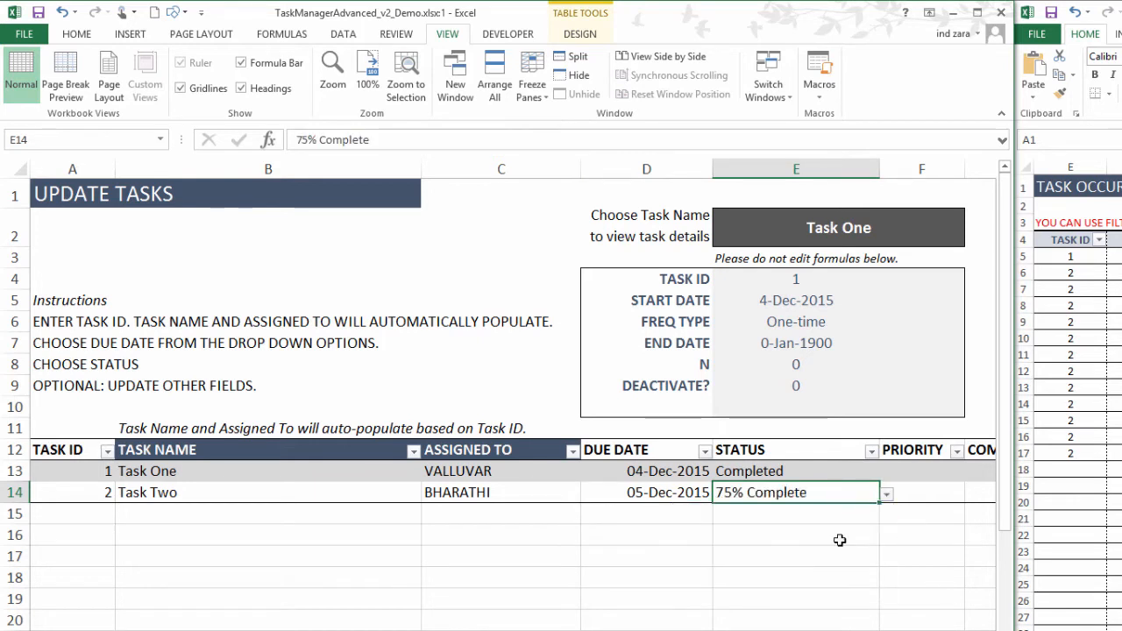
Add another update row for task ID 2 with due date 12-Dec-2015 and status 50% Complete.
{"action": "left_click", "coordinate": [93, 514]}
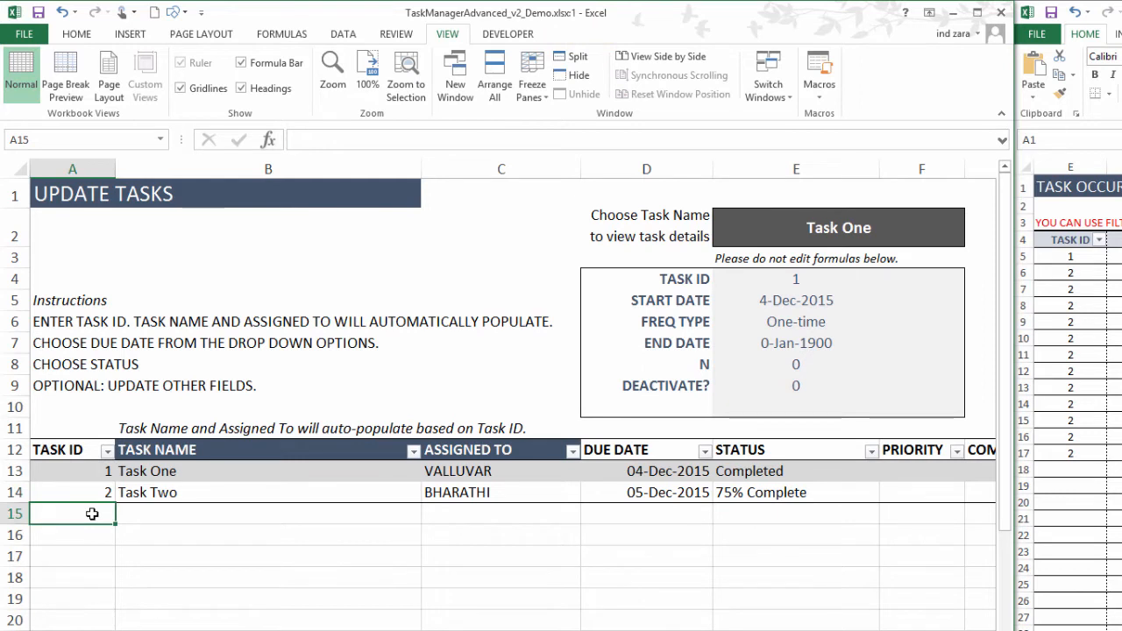
{"action": "type", "text": "2"}
{"action": "key", "text": "Tab"}
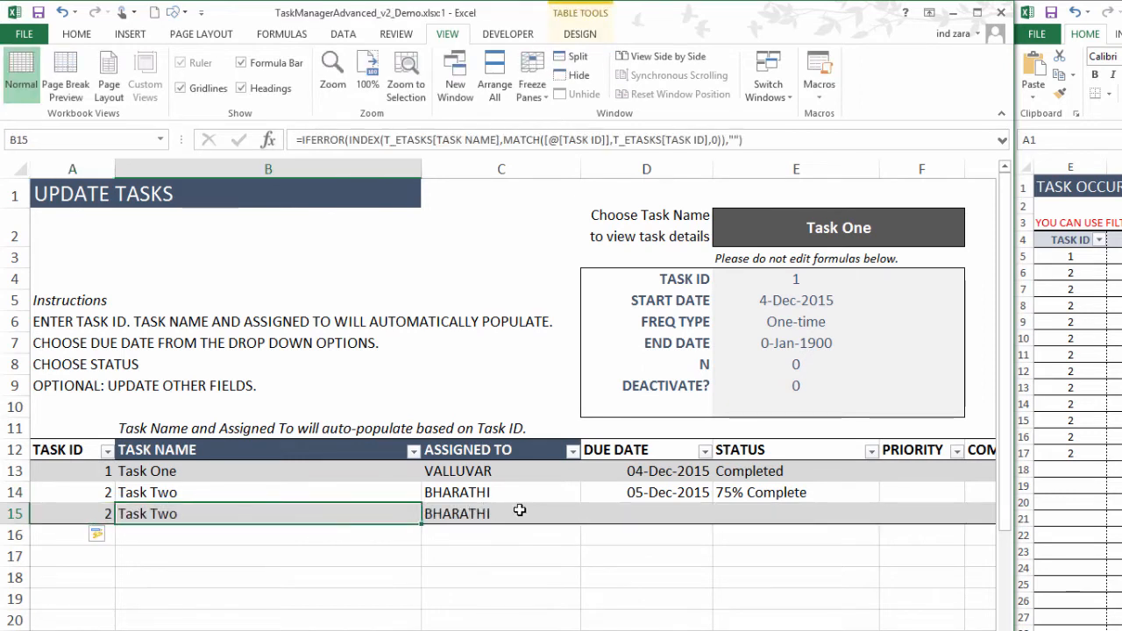
{"action": "left_click", "coordinate": [644, 516]}
{"action": "left_click", "coordinate": [720, 516]}
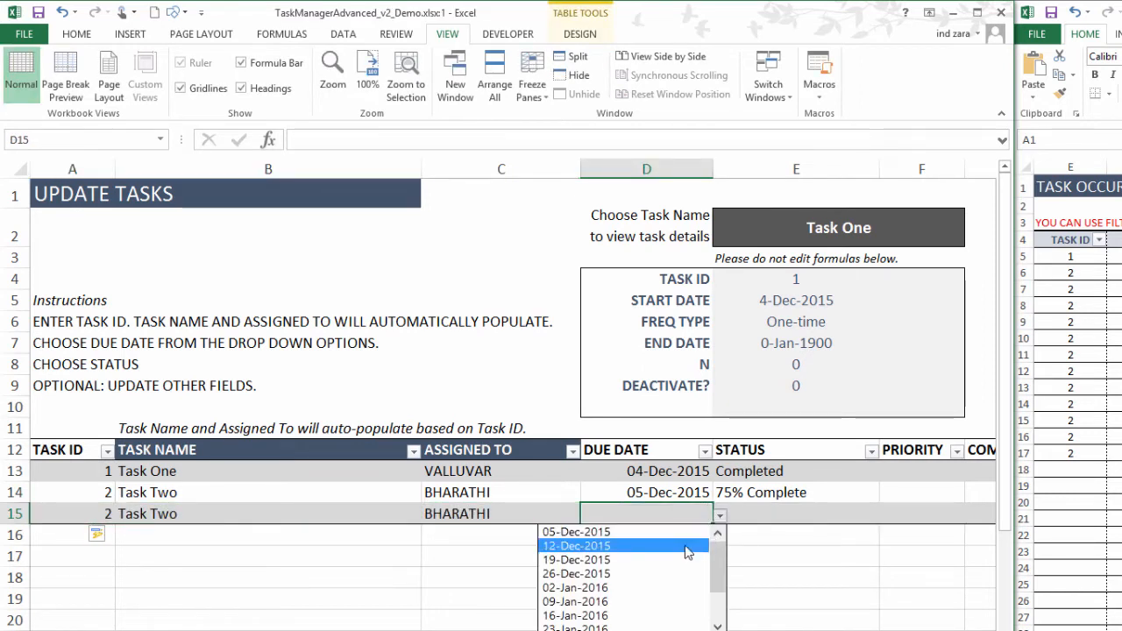
{"action": "left_click", "coordinate": [686, 546]}
{"action": "left_click", "coordinate": [752, 513]}
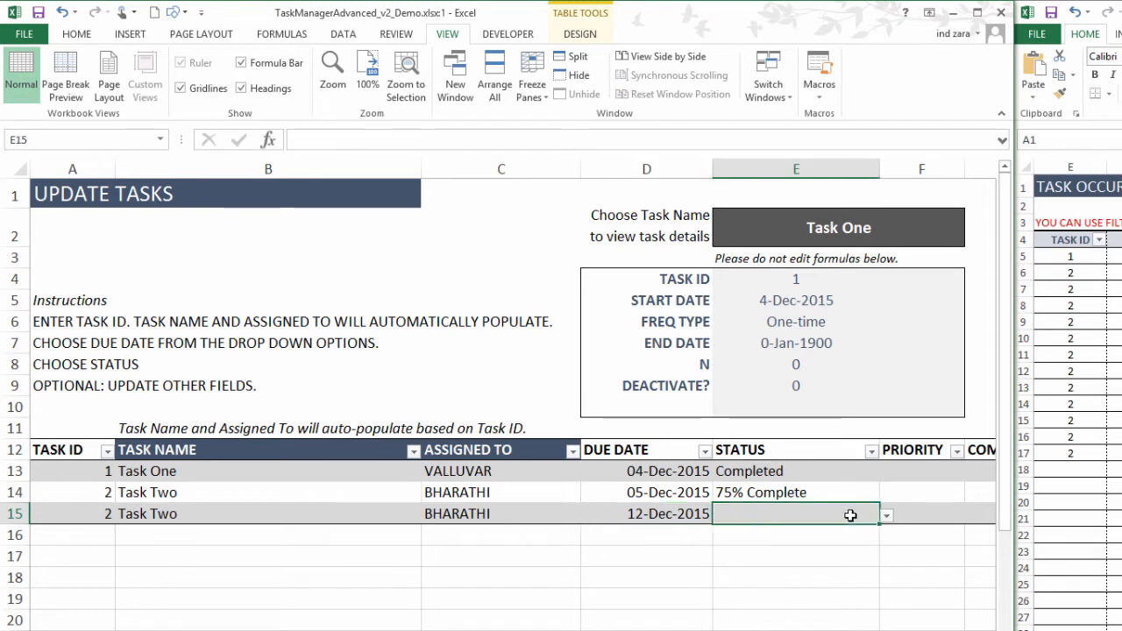
{"action": "left_click", "coordinate": [888, 517]}
{"action": "left_click", "coordinate": [754, 574]}
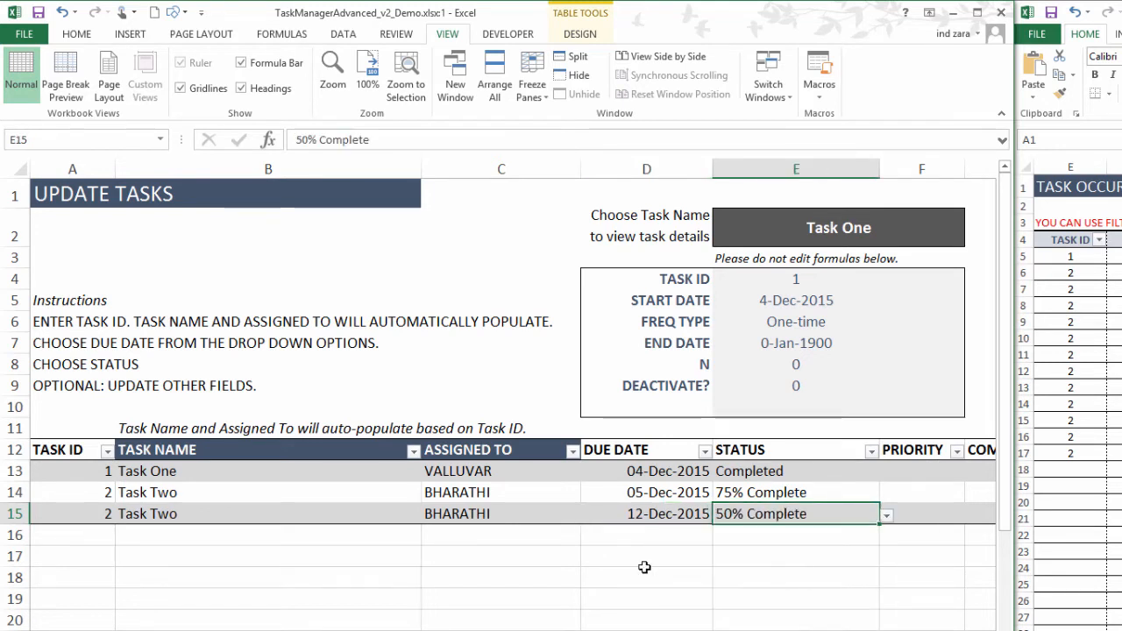
Try to enter task ID 3 in the next empty row of the update table.
{"action": "left_click", "coordinate": [102, 536]}
{"action": "type", "text": "3"}
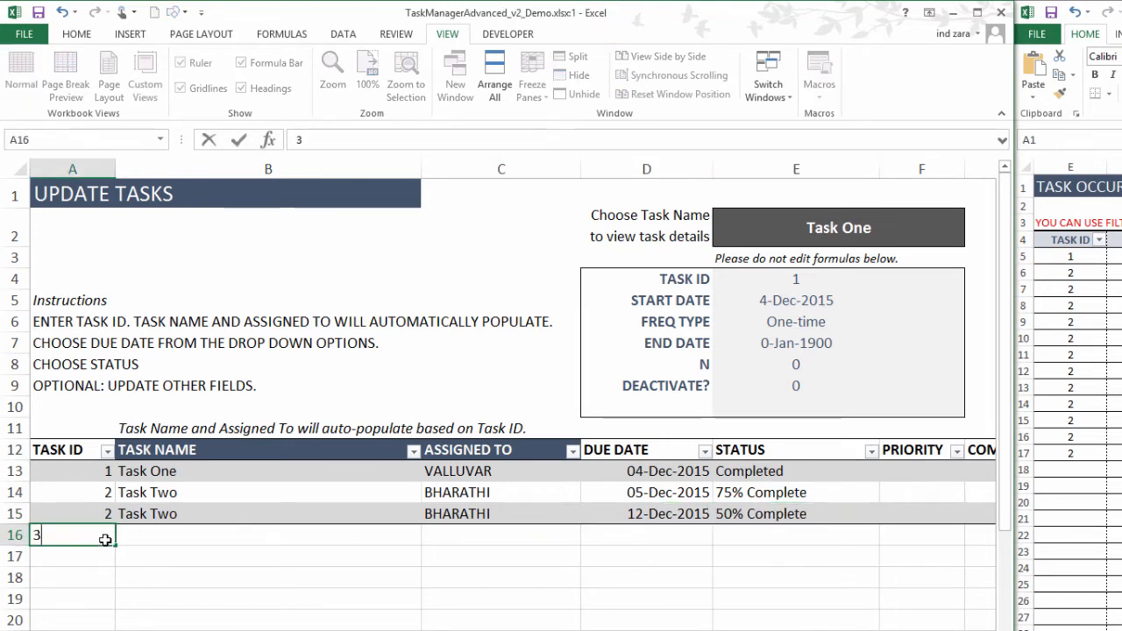
{"action": "key", "text": "Return"}
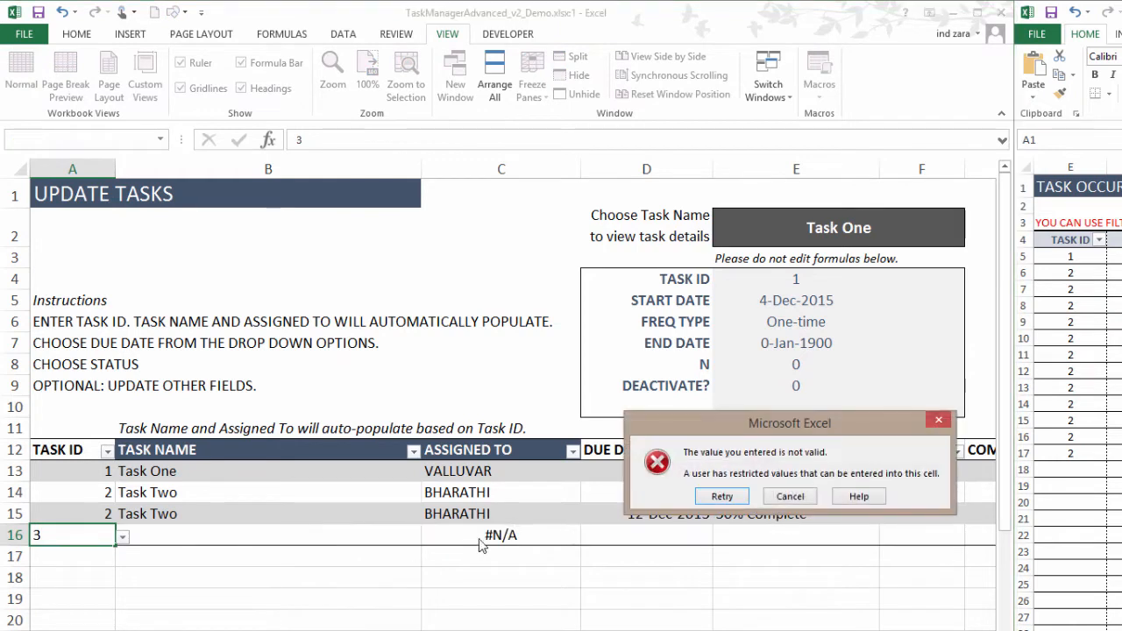
{"action": "left_click", "coordinate": [791, 497]}
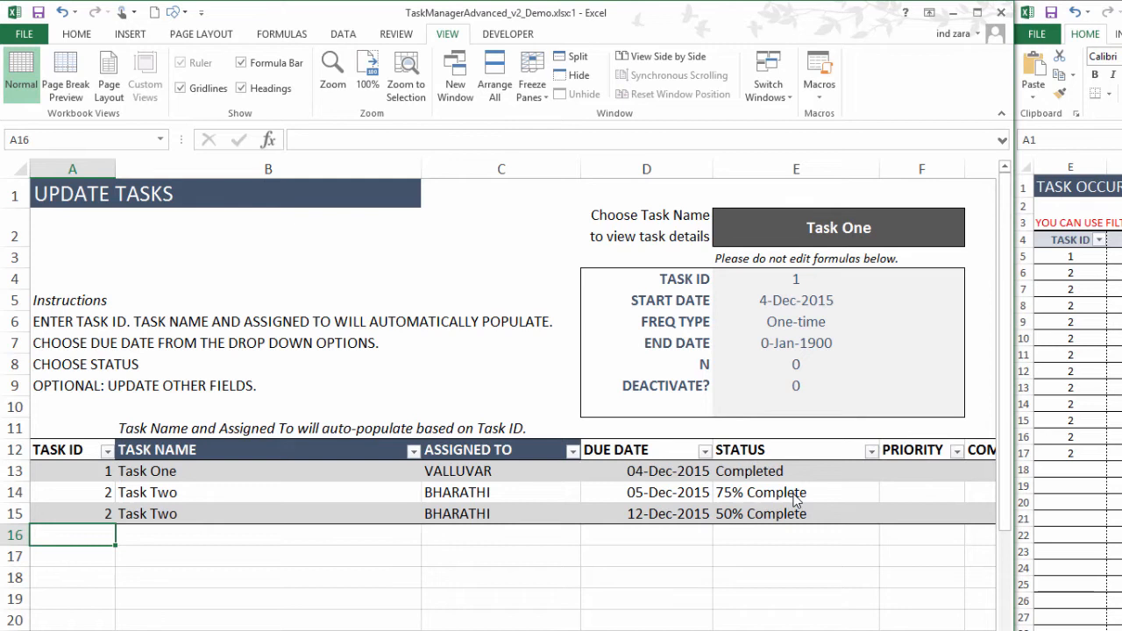
Add a third update row for task ID 2 with due date 19-Dec-2015 and status 10% Complete.
{"action": "type", "text": "2"}
{"action": "key", "text": "Tab"}
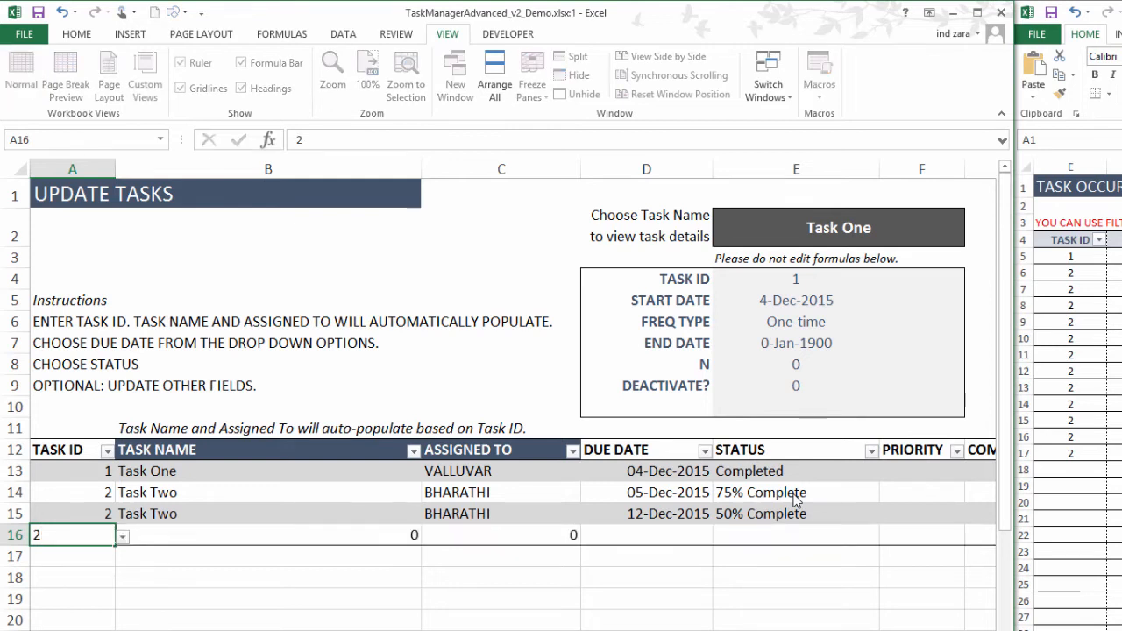
{"action": "left_click", "coordinate": [716, 537]}
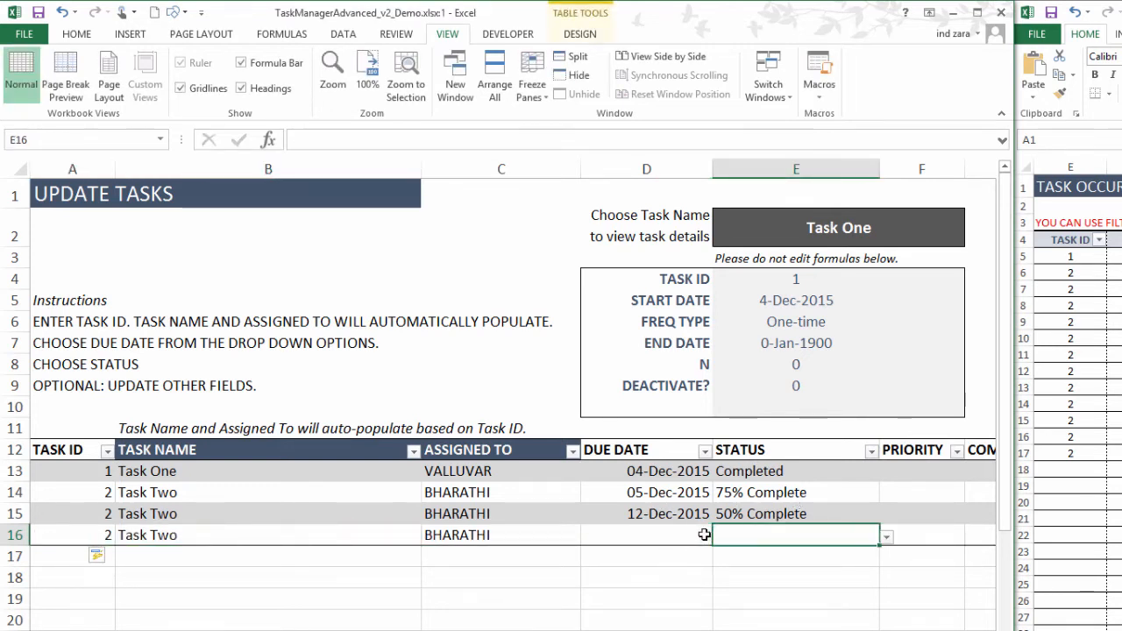
{"action": "left_click", "coordinate": [708, 536]}
{"action": "left_click", "coordinate": [720, 538]}
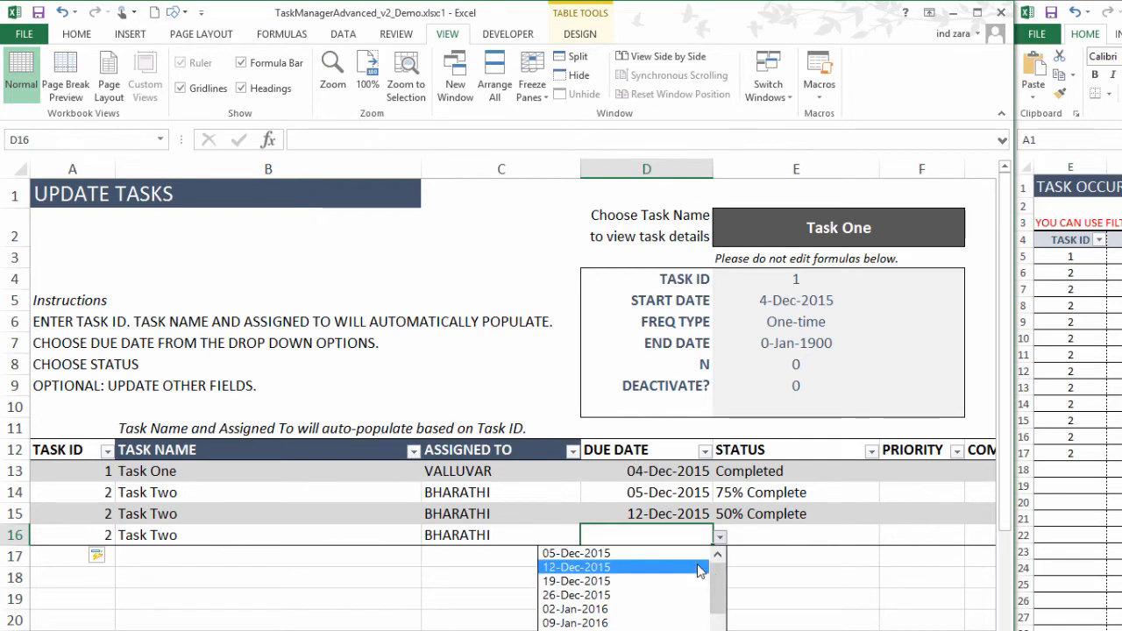
{"action": "left_click", "coordinate": [701, 583]}
{"action": "left_click", "coordinate": [868, 542]}
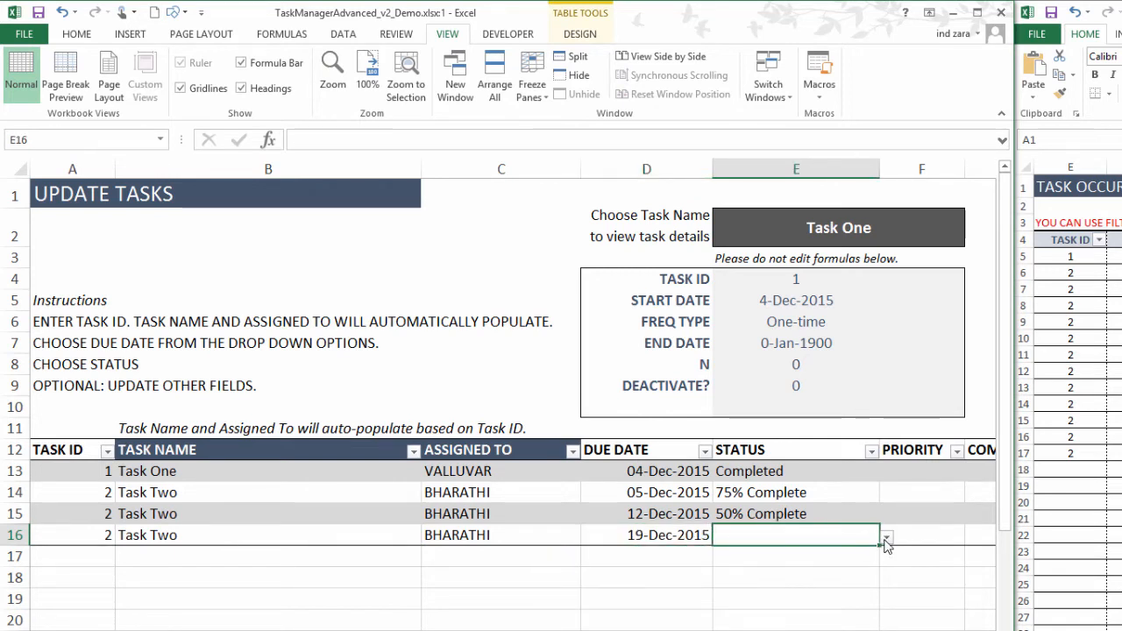
{"action": "left_click", "coordinate": [887, 536]}
{"action": "left_click", "coordinate": [826, 609]}
{"action": "left_click", "coordinate": [824, 590]}
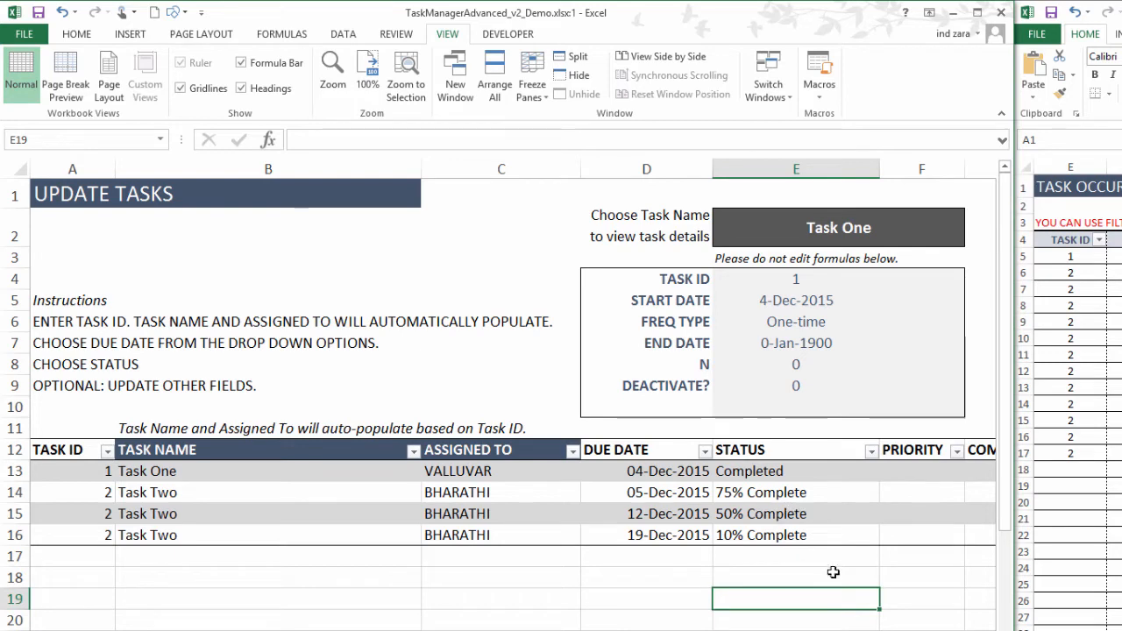
Enter 12/5/2015 as the completed date in Task One's update row.
{"action": "scroll", "coordinate": [447, 510], "scroll_direction": "right", "scroll_amount": 3}
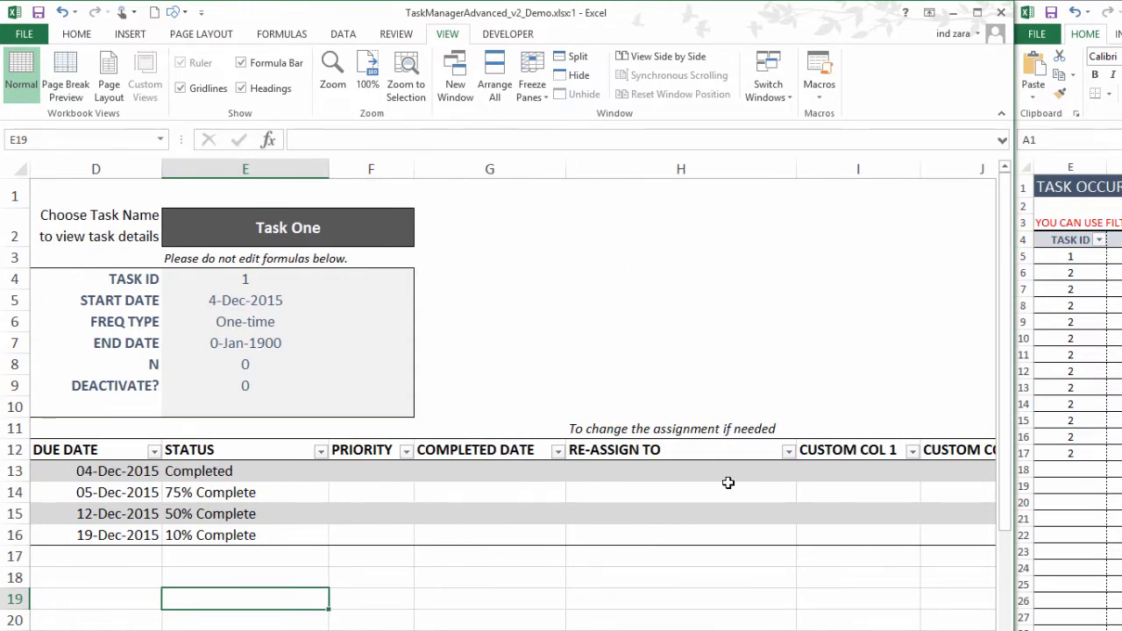
{"action": "left_click", "coordinate": [401, 474]}
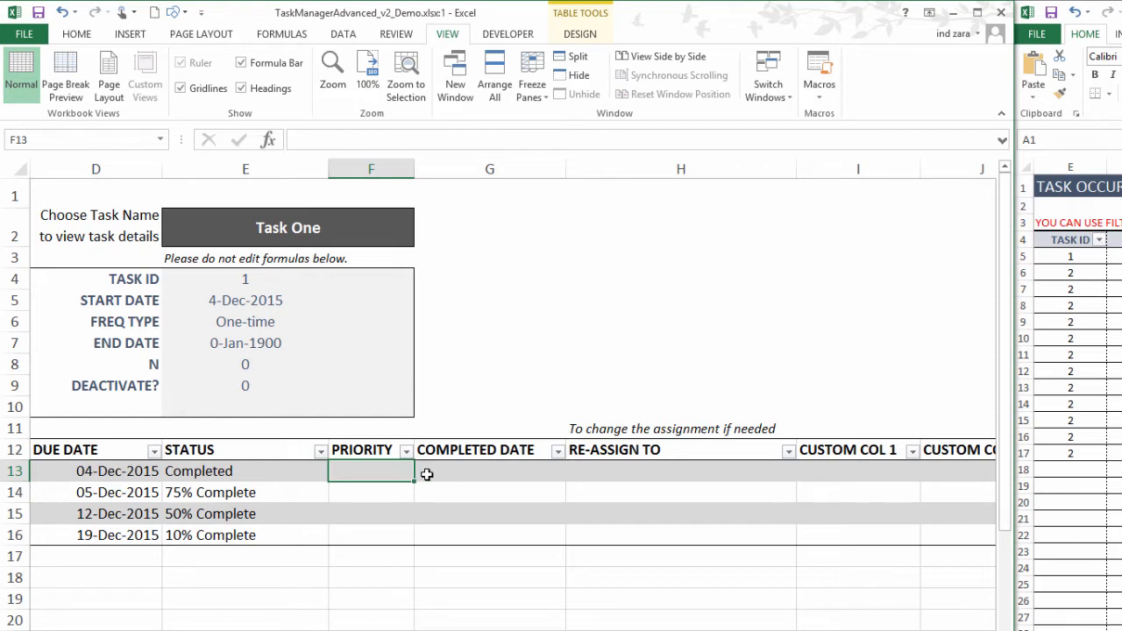
{"action": "left_click_drag", "start_coordinate": [458, 468], "coordinate": [456, 537]}
{"action": "left_click", "coordinate": [459, 472]}
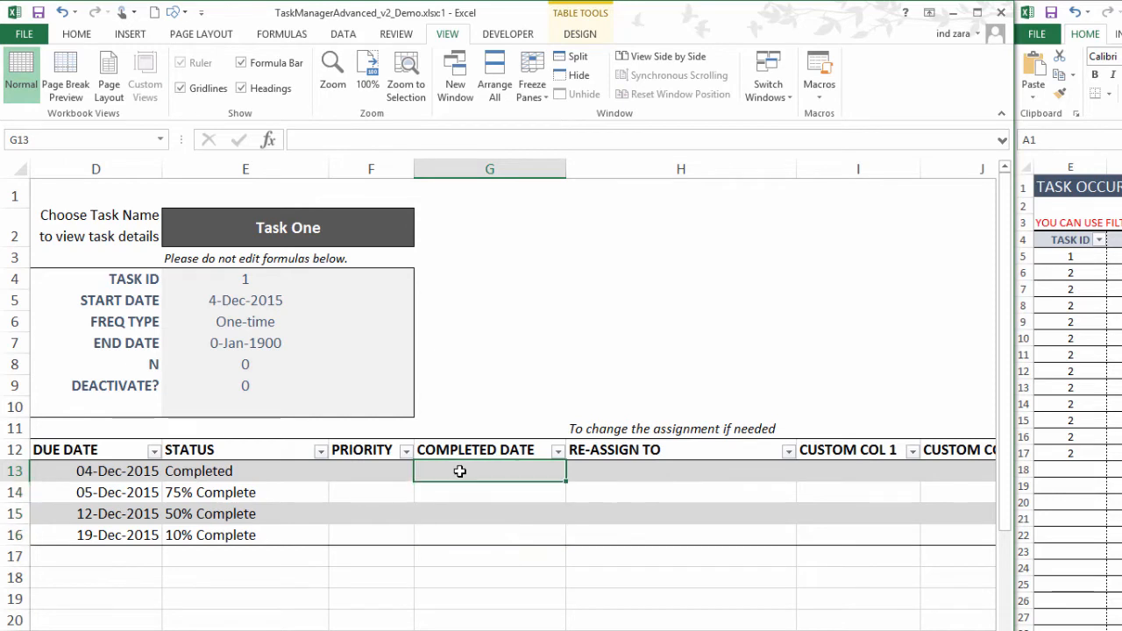
{"action": "left_click", "coordinate": [141, 472]}
{"action": "left_click", "coordinate": [465, 473]}
{"action": "type", "text": "12/5/"}
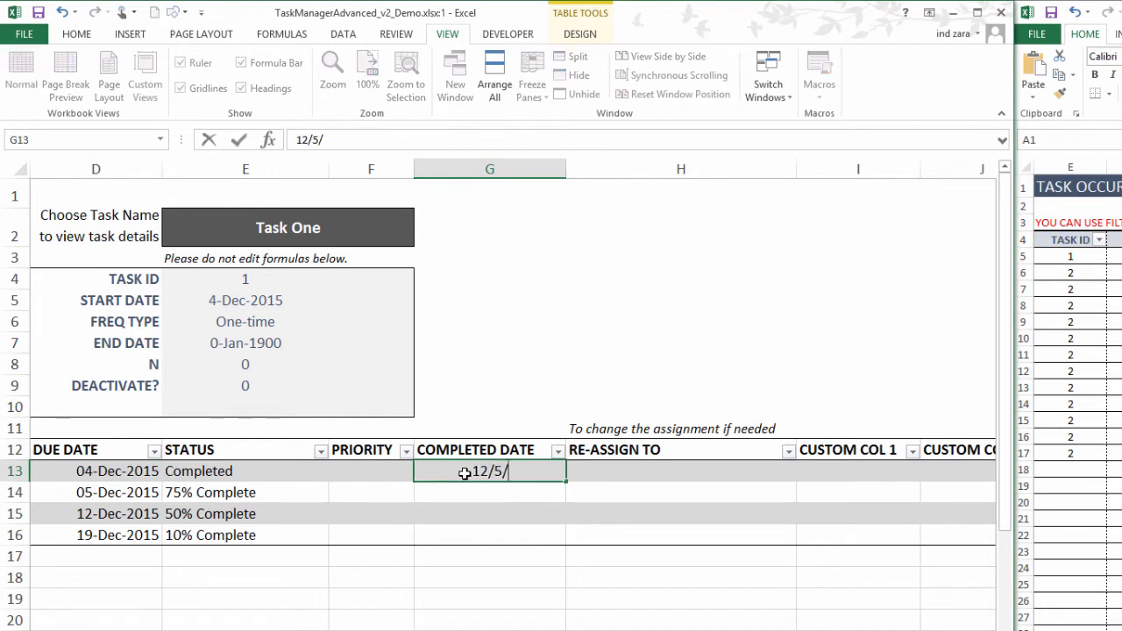
{"action": "type", "text": "2015"}
{"action": "key", "text": "Return"}
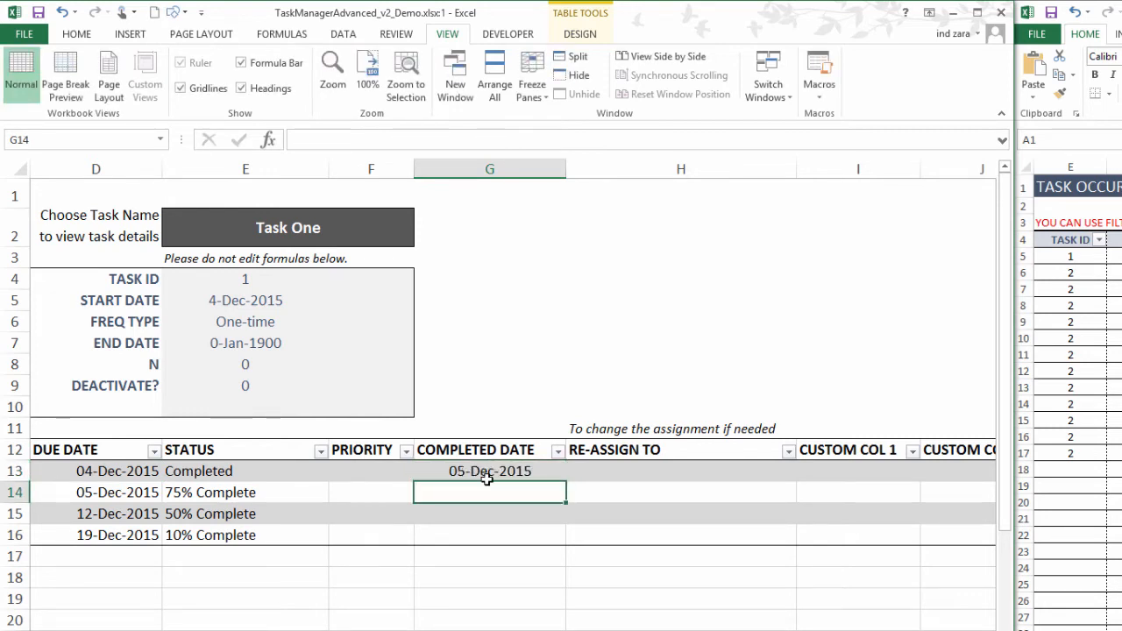
Reassign Task Two's 12-Dec-2015 occurrence to the resource who is assigned to Task One.
{"action": "left_click", "coordinate": [595, 473]}
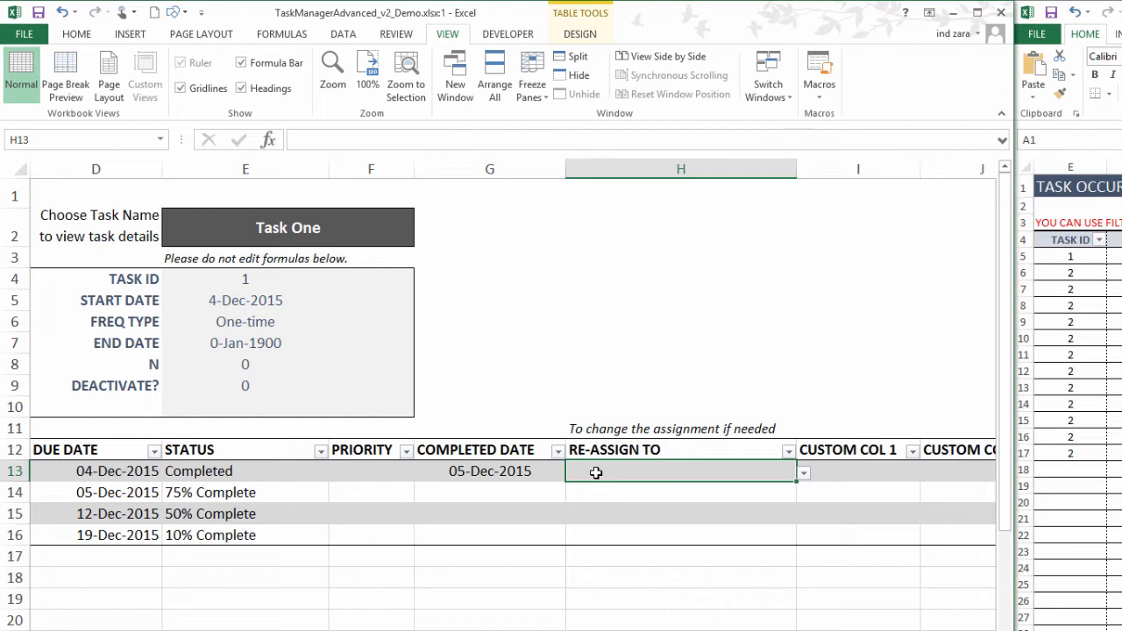
{"action": "left_click", "coordinate": [595, 492]}
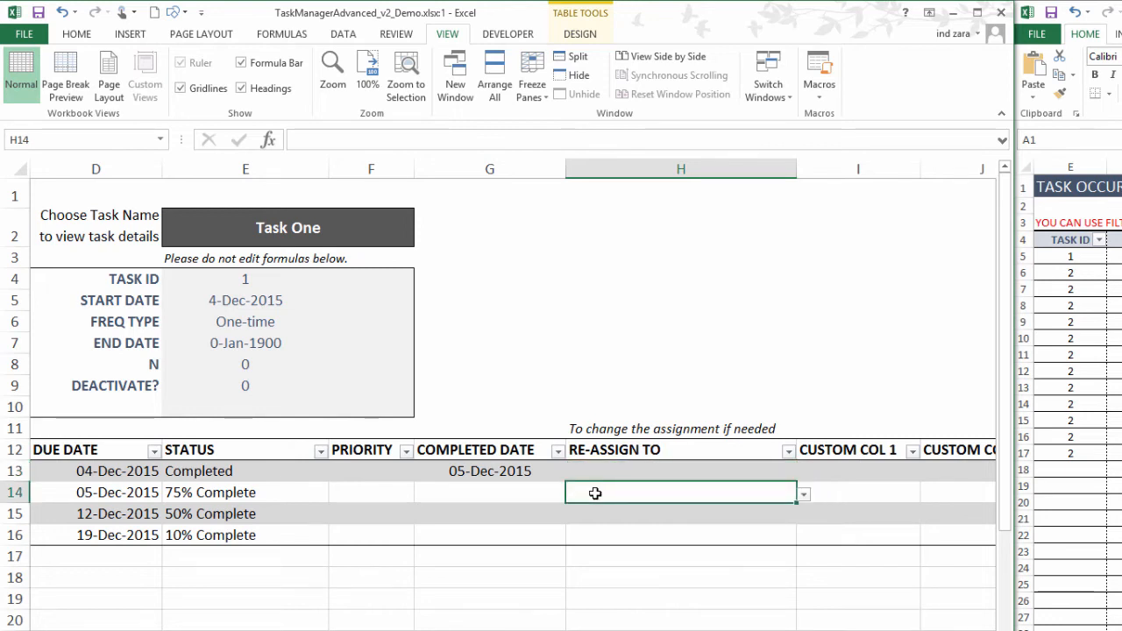
{"action": "key", "text": "Left"}
{"action": "key", "text": "Left"}
{"action": "key", "text": "Left"}
{"action": "key", "text": "Left"}
{"action": "key", "text": "Left"}
{"action": "key", "text": "Right"}
{"action": "key", "text": "Down"}
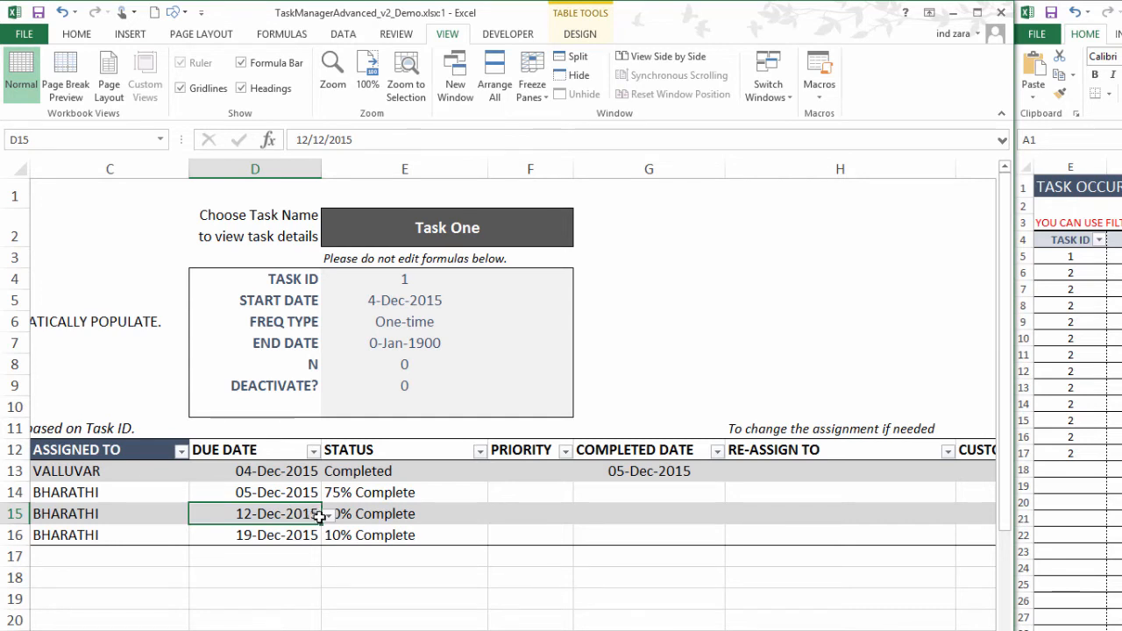
{"action": "left_click", "coordinate": [737, 514]}
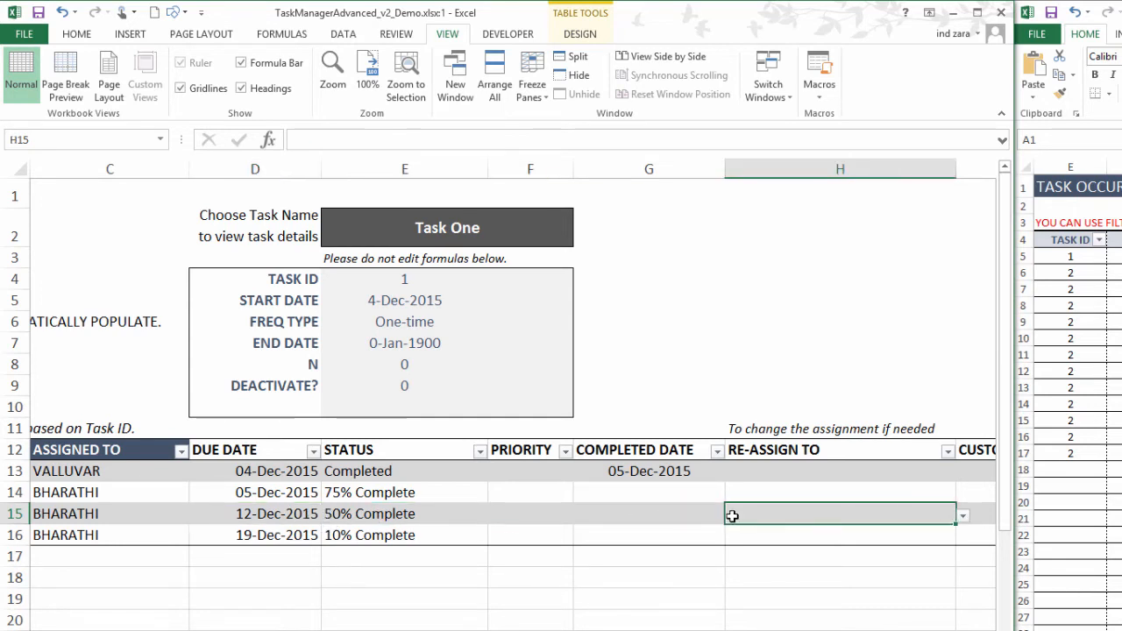
{"action": "left_click", "coordinate": [963, 516]}
{"action": "left_click", "coordinate": [957, 532]}
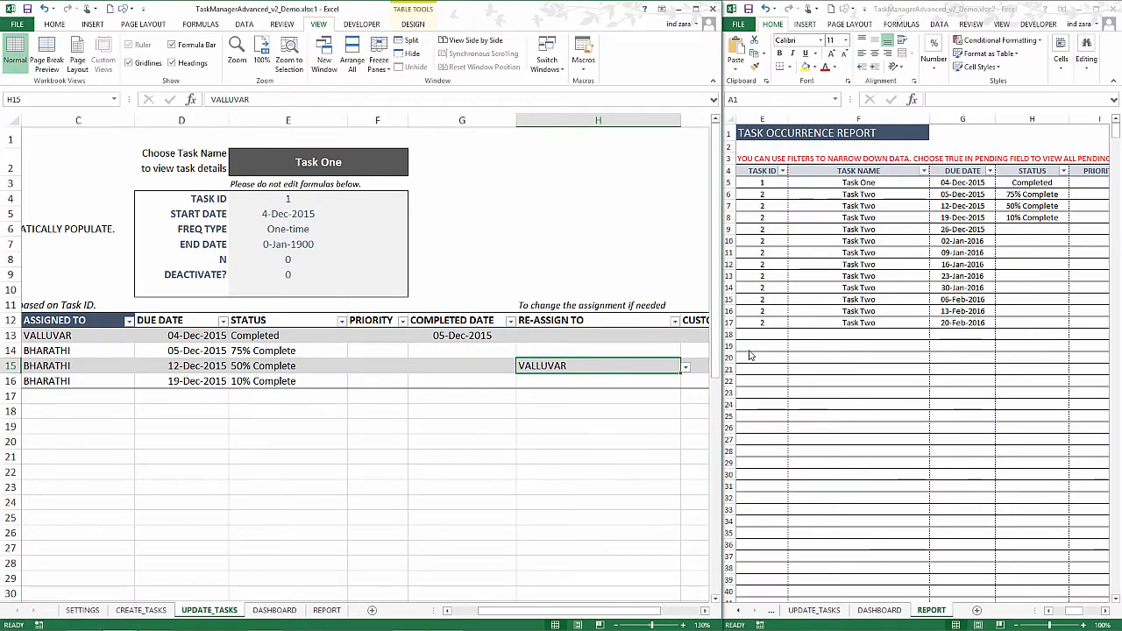
Widen the report window to check the occurrences' resources, restore its width, and view the update table's custom columns.
{"action": "left_click_drag", "start_coordinate": [726, 352], "coordinate": [579, 348]}
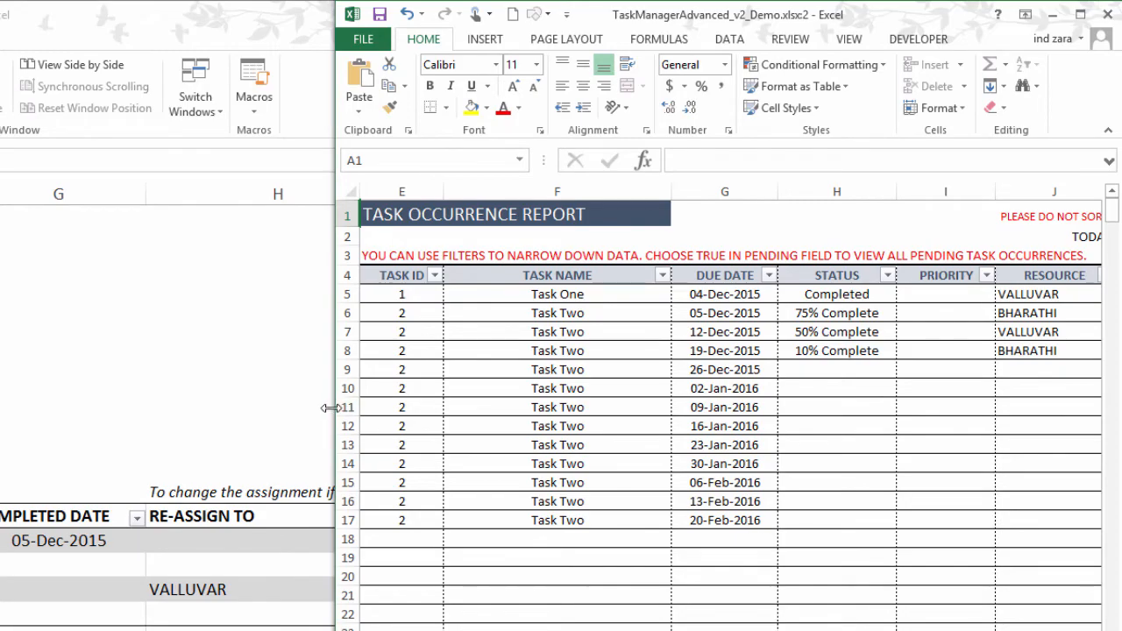
{"action": "left_click_drag", "start_coordinate": [330, 408], "coordinate": [435, 422]}
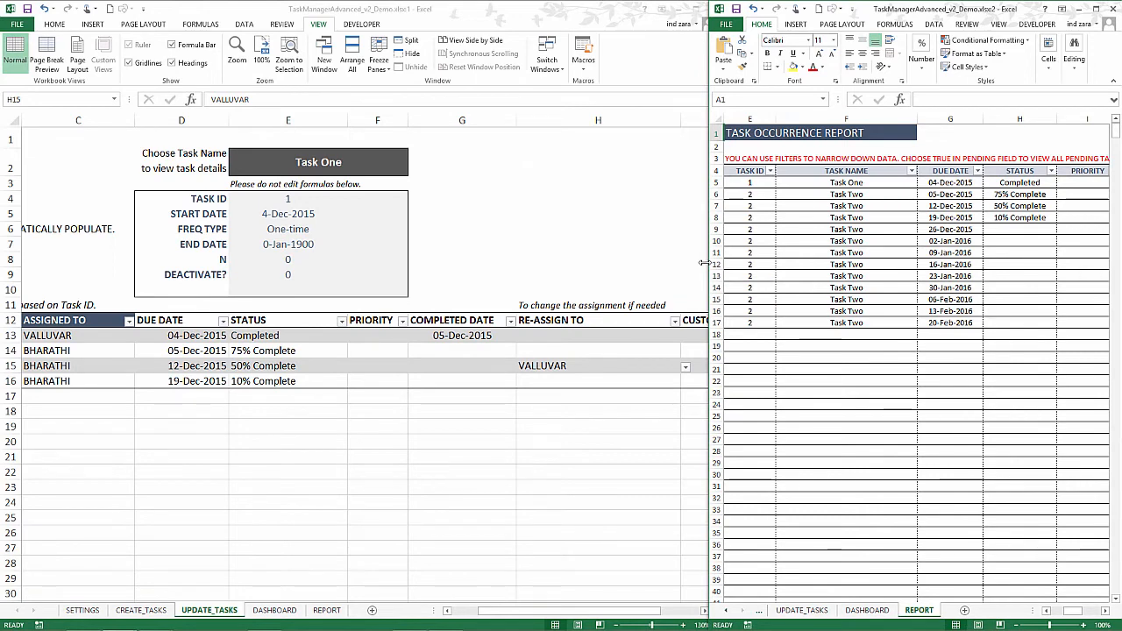
{"action": "left_click", "coordinate": [546, 453]}
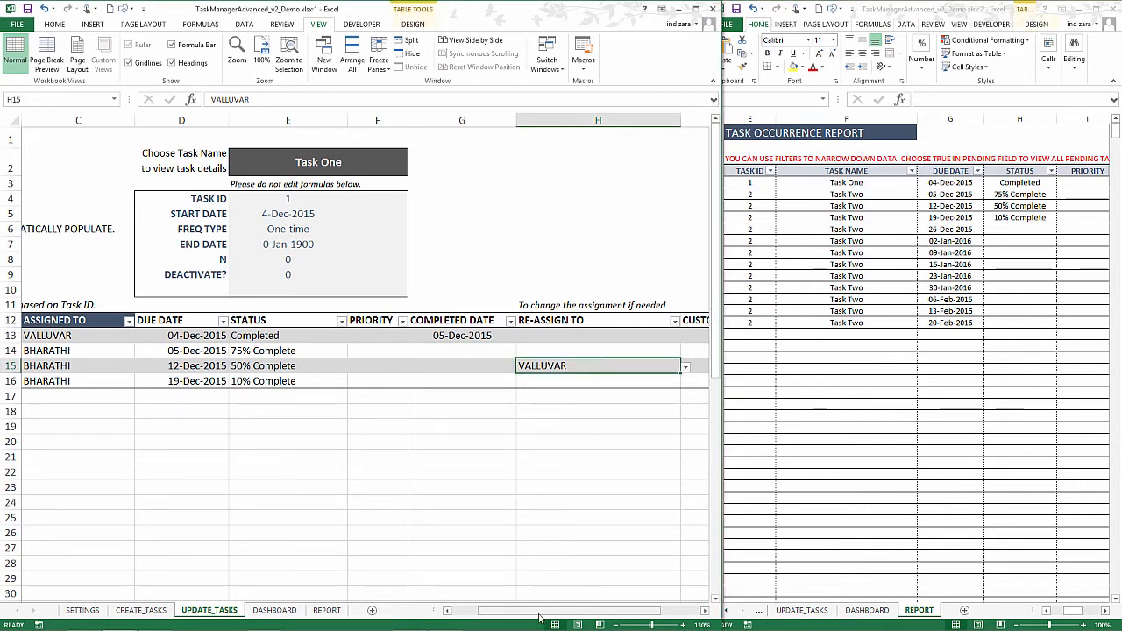
{"action": "left_click_drag", "start_coordinate": [539, 614], "coordinate": [566, 614]}
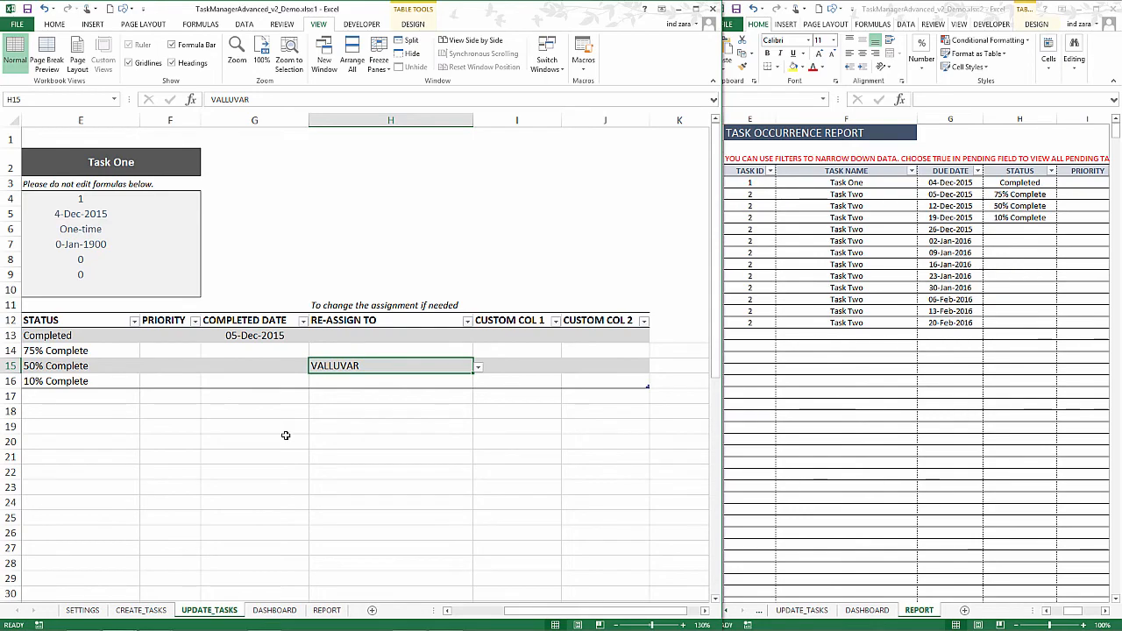
{"action": "left_click_drag", "start_coordinate": [469, 613], "coordinate": [413, 614]}
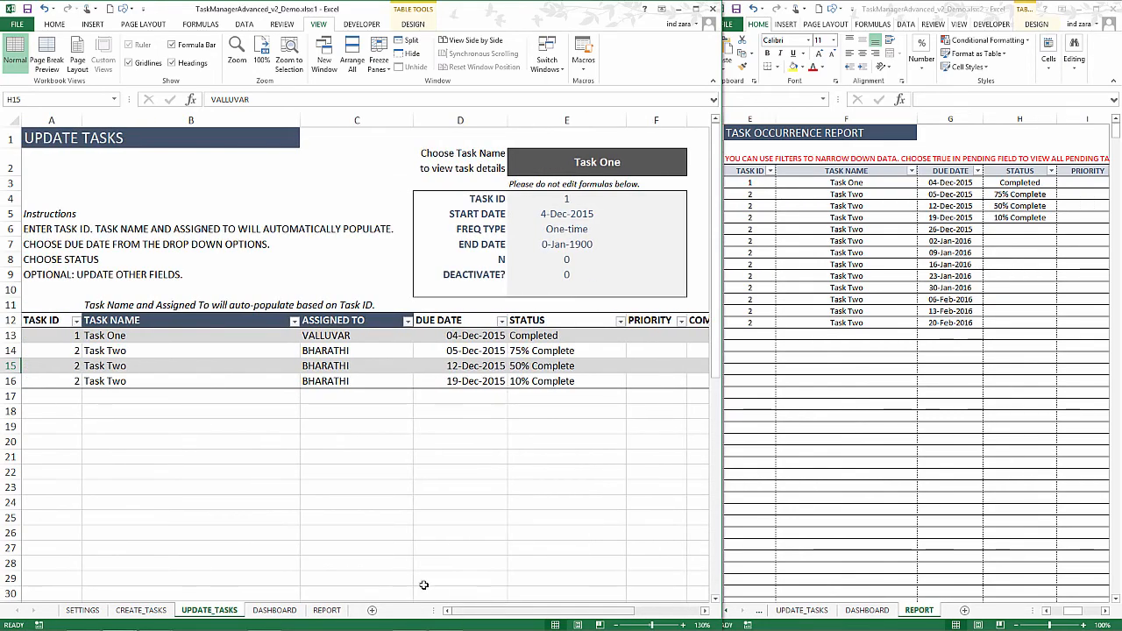
Set the start date of the DASHBOARD sheet's calendar view to 12/4/2015.
{"action": "left_click", "coordinate": [285, 611]}
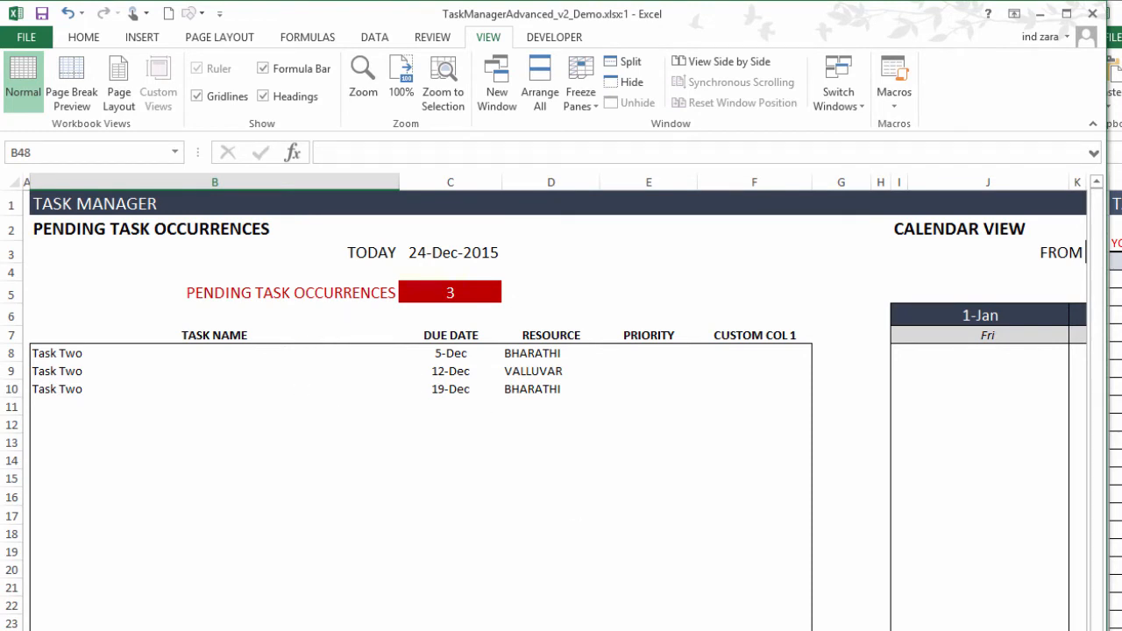
{"action": "scroll", "coordinate": [486, 476], "scroll_direction": "right", "scroll_amount": 6}
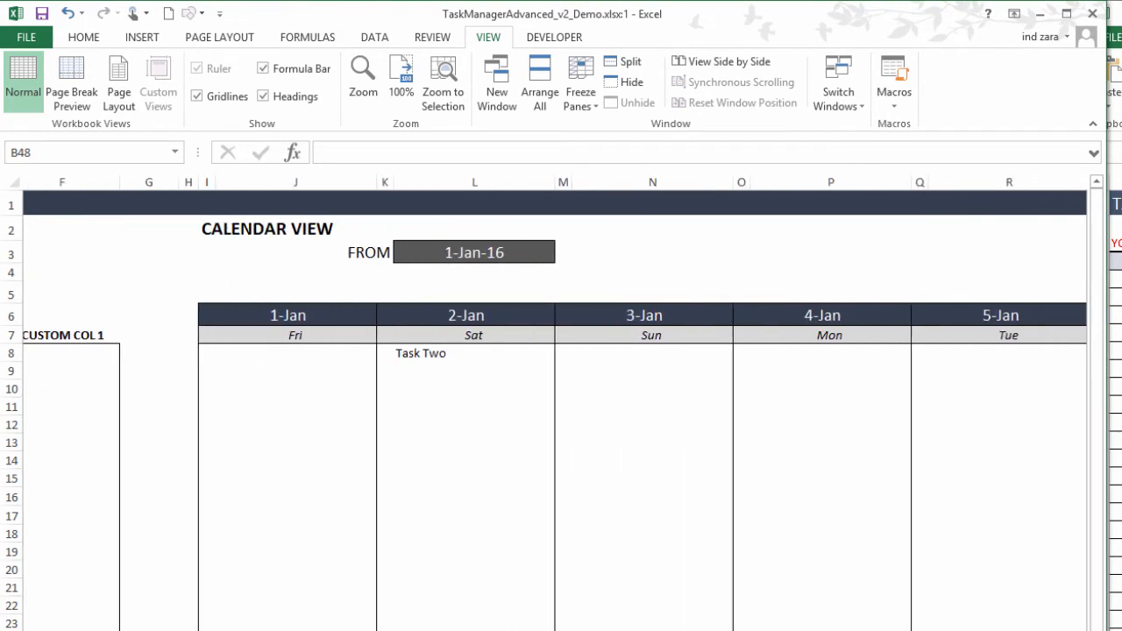
{"action": "left_click", "coordinate": [401, 254]}
{"action": "left_click", "coordinate": [327, 151]}
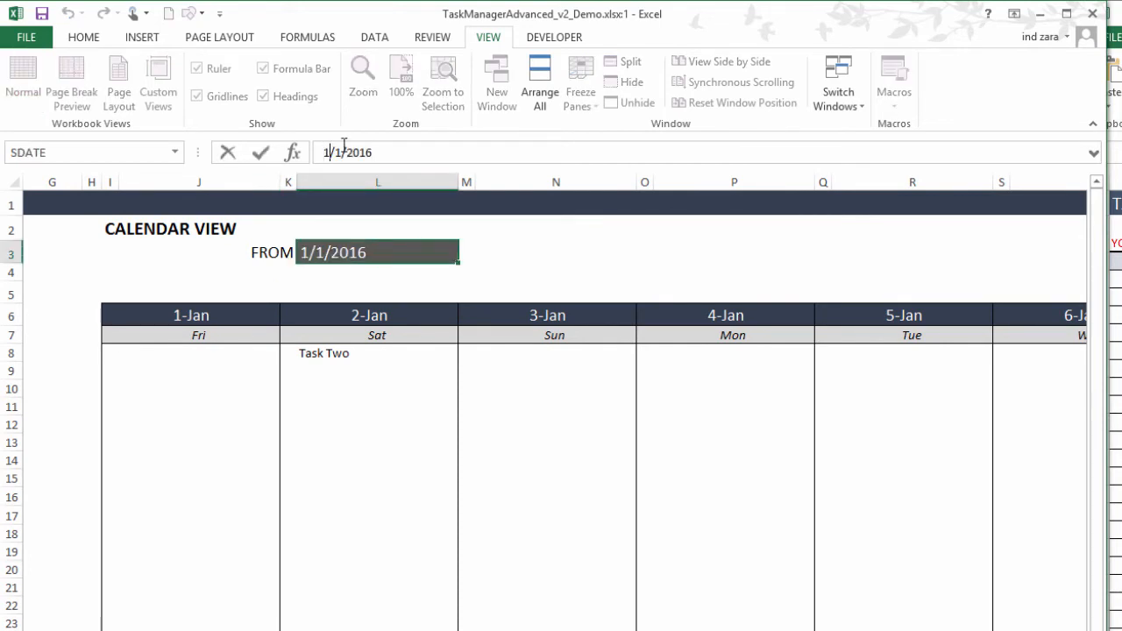
{"action": "type", "text": "2"}
{"action": "key", "text": "Right"}
{"action": "key", "text": "Delete"}
{"action": "type", "text": "4"}
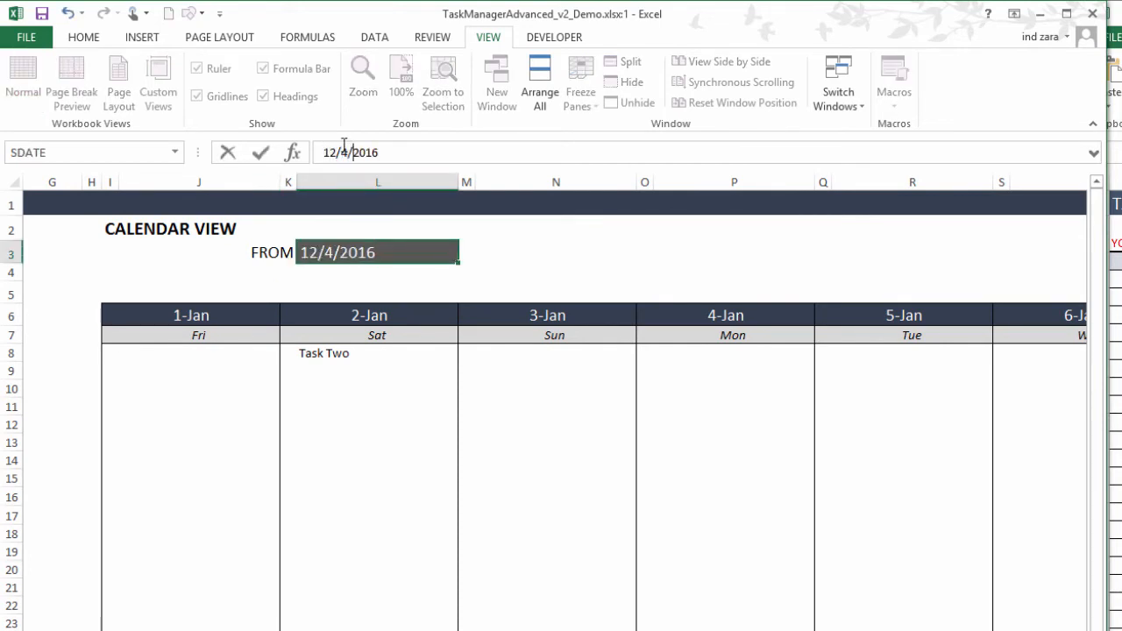
{"action": "key", "text": "BackSpace"}
{"action": "type", "text": "5"}
{"action": "key", "text": "Return"}
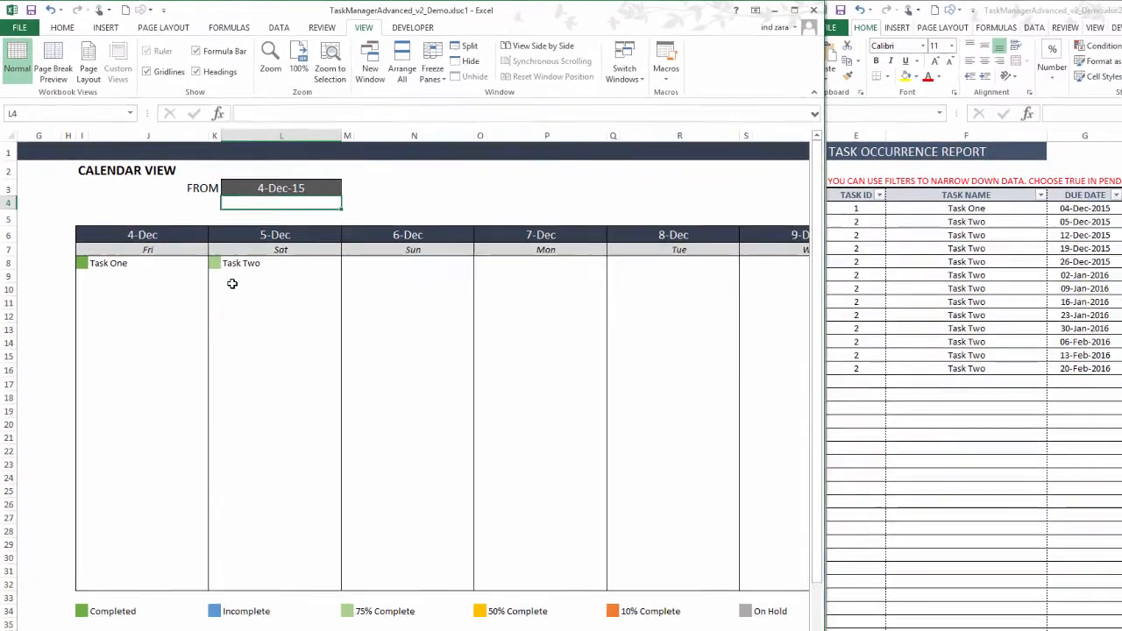
Examine the dashboard's calendar status colors, the status summary, and the summary charts by month and by assigned resource.
{"action": "scroll", "coordinate": [532, 623], "scroll_direction": "right", "scroll_amount": 1}
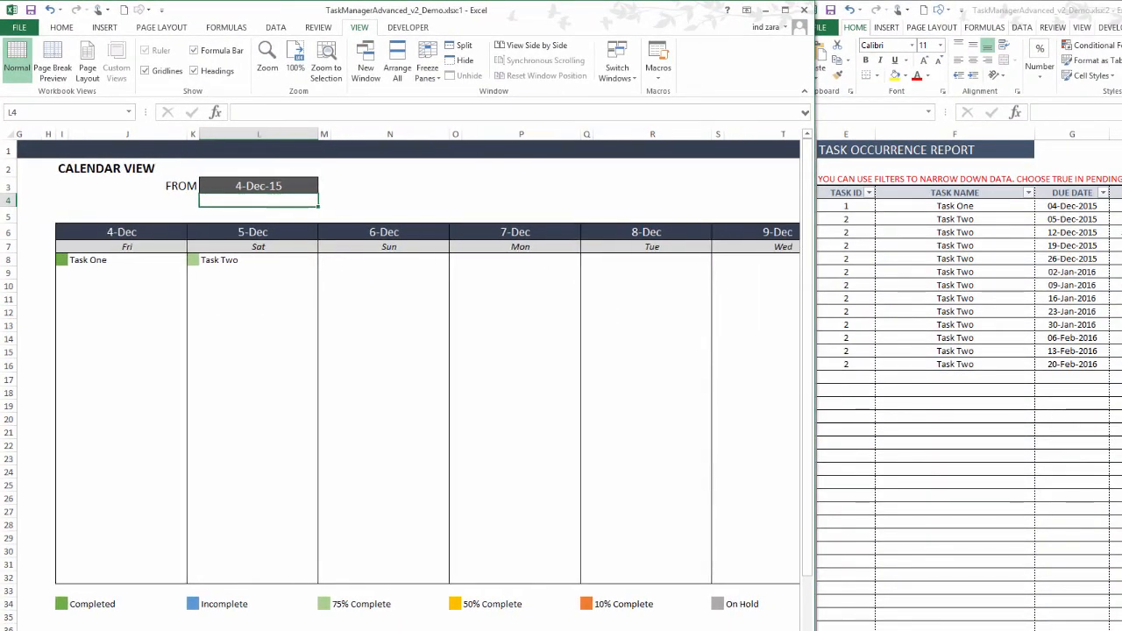
{"action": "scroll", "coordinate": [408, 386], "scroll_direction": "right", "scroll_amount": 1}
{"action": "scroll", "coordinate": [344, 585], "scroll_direction": "right", "scroll_amount": 1}
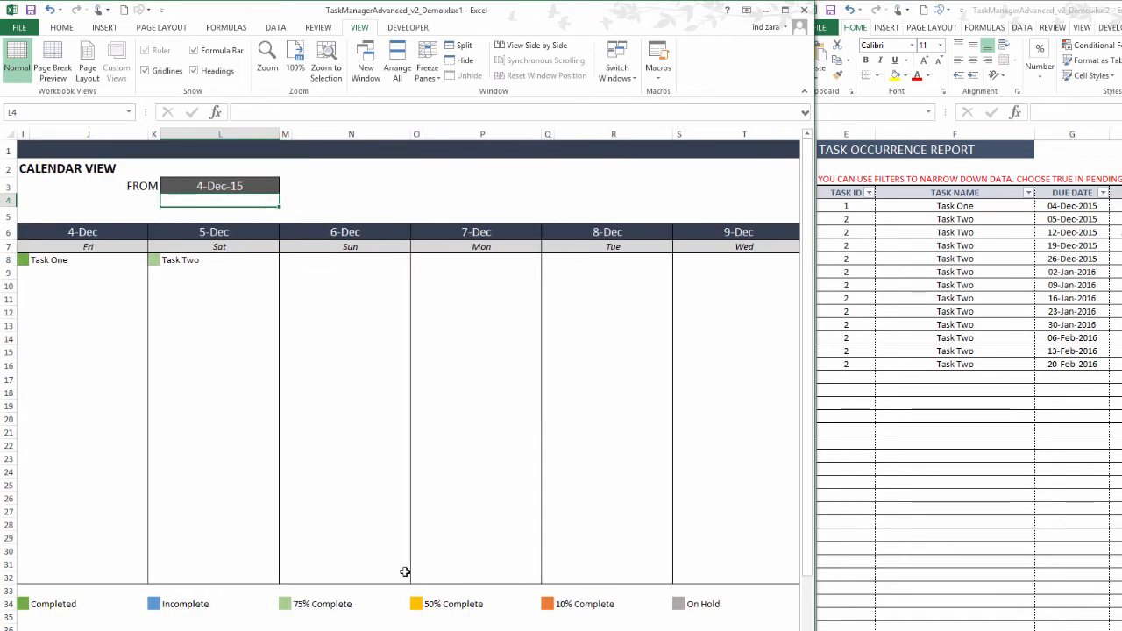
{"action": "scroll", "coordinate": [408, 377], "scroll_direction": "right", "scroll_amount": 10}
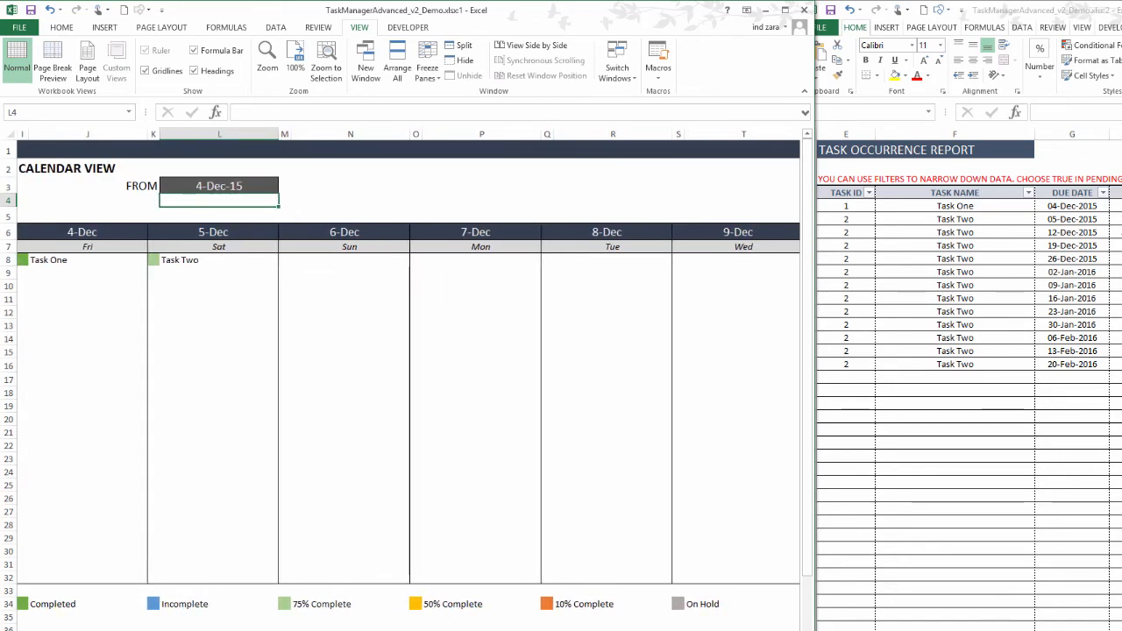
{"action": "scroll", "coordinate": [408, 377], "scroll_direction": "right", "scroll_amount": 2}
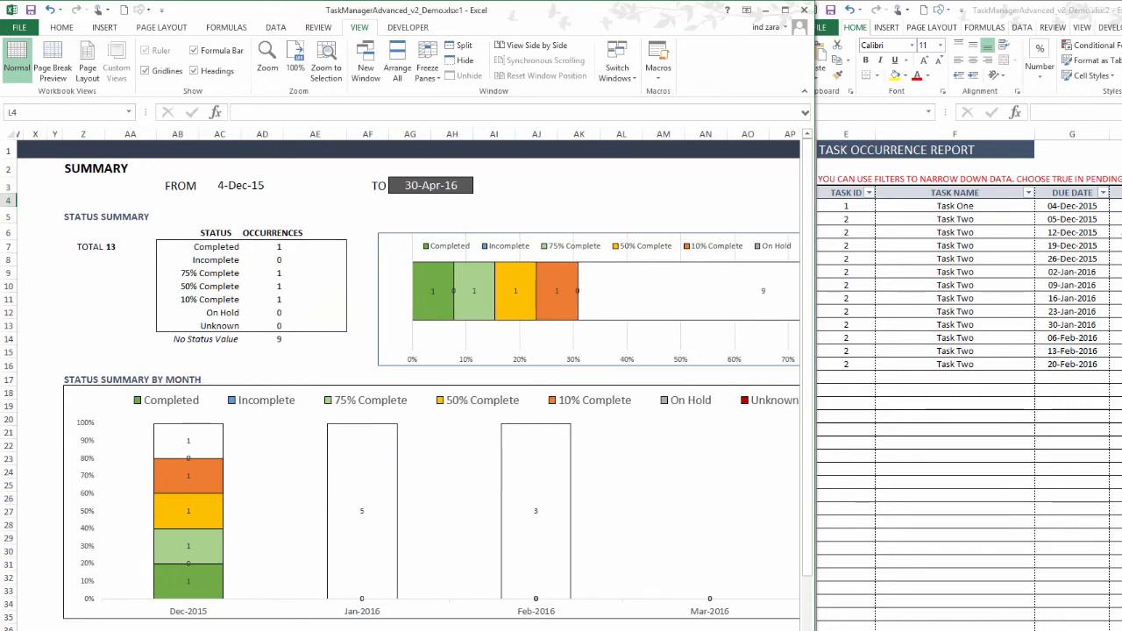
{"action": "scroll", "coordinate": [312, 373], "scroll_direction": "right", "scroll_amount": 1}
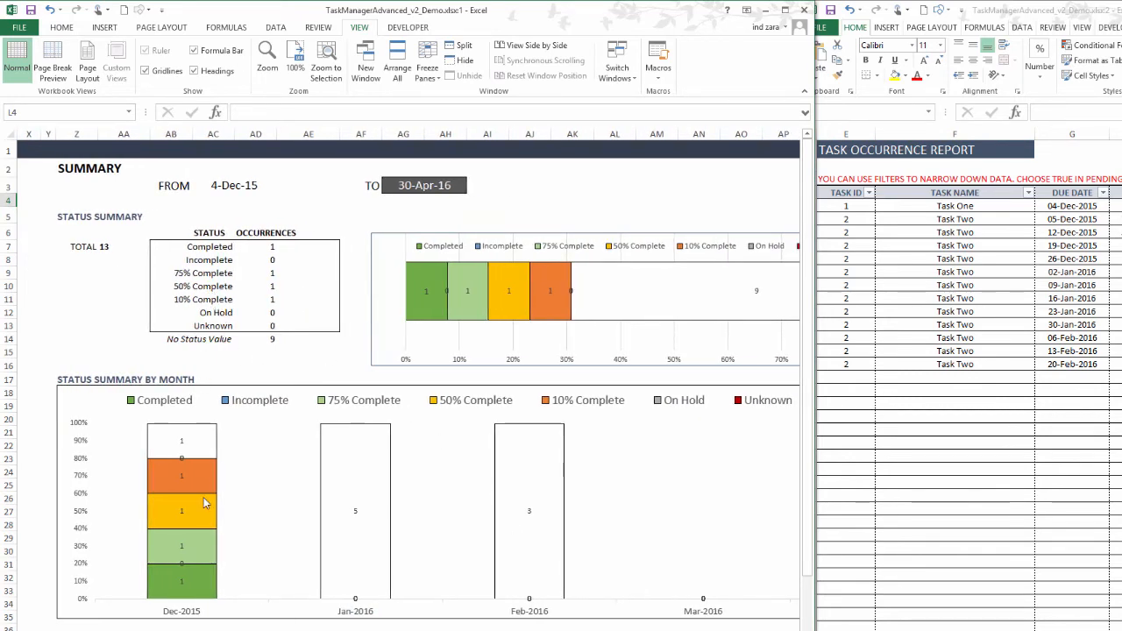
{"action": "scroll", "coordinate": [251, 566], "scroll_direction": "down", "scroll_amount": 4}
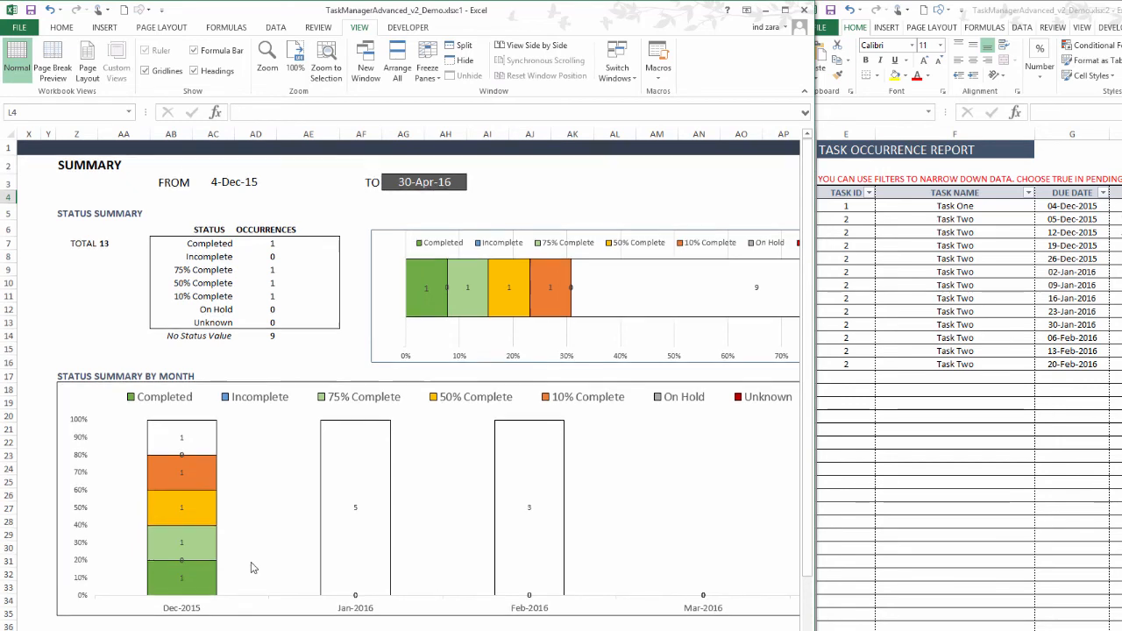
{"action": "scroll", "coordinate": [251, 563], "scroll_direction": "down", "scroll_amount": 3}
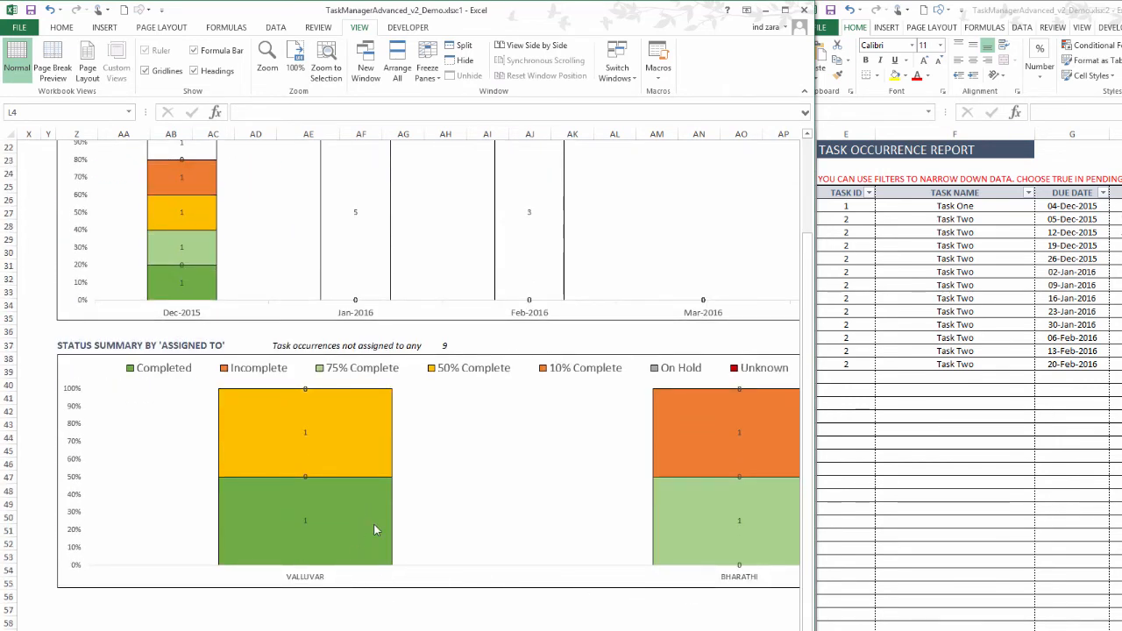
{"action": "scroll", "coordinate": [373, 529], "scroll_direction": "up", "scroll_amount": 5}
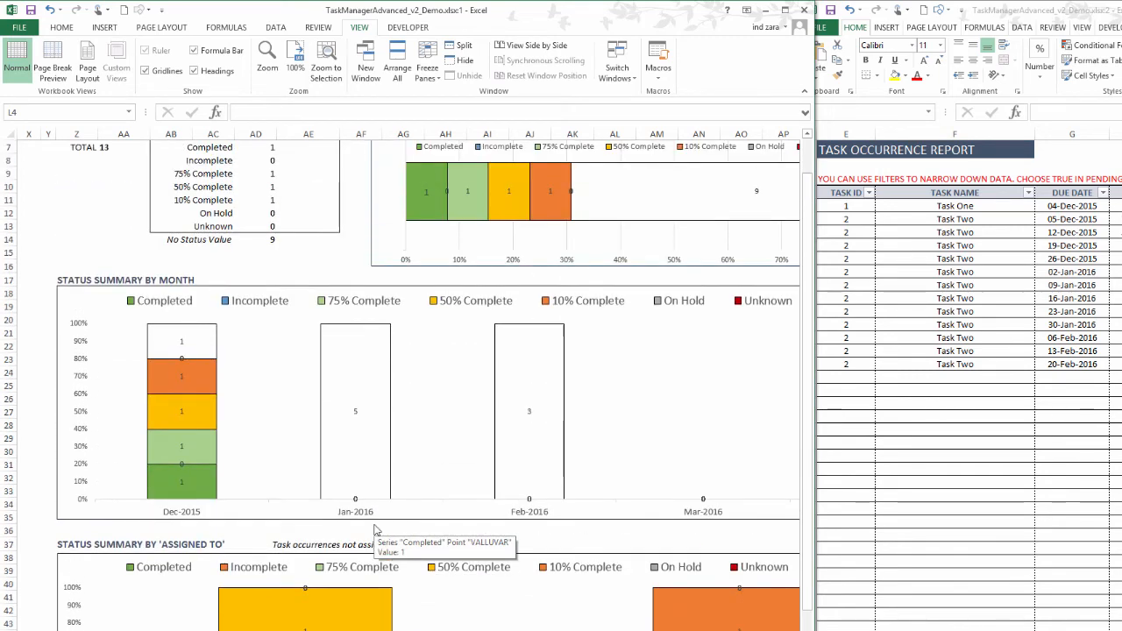
{"action": "scroll", "coordinate": [376, 530], "scroll_direction": "up", "scroll_amount": 2}
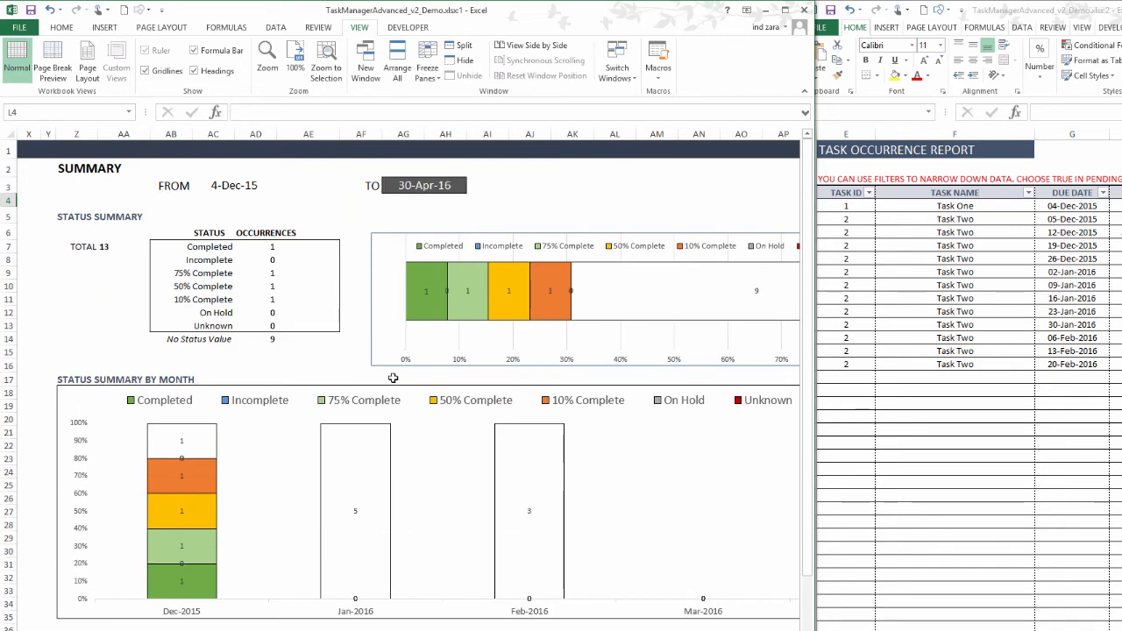
Open the REPORT sheet in a maximized window and filter the Pending column to TRUE only.
{"action": "left_click", "coordinate": [412, 629]}
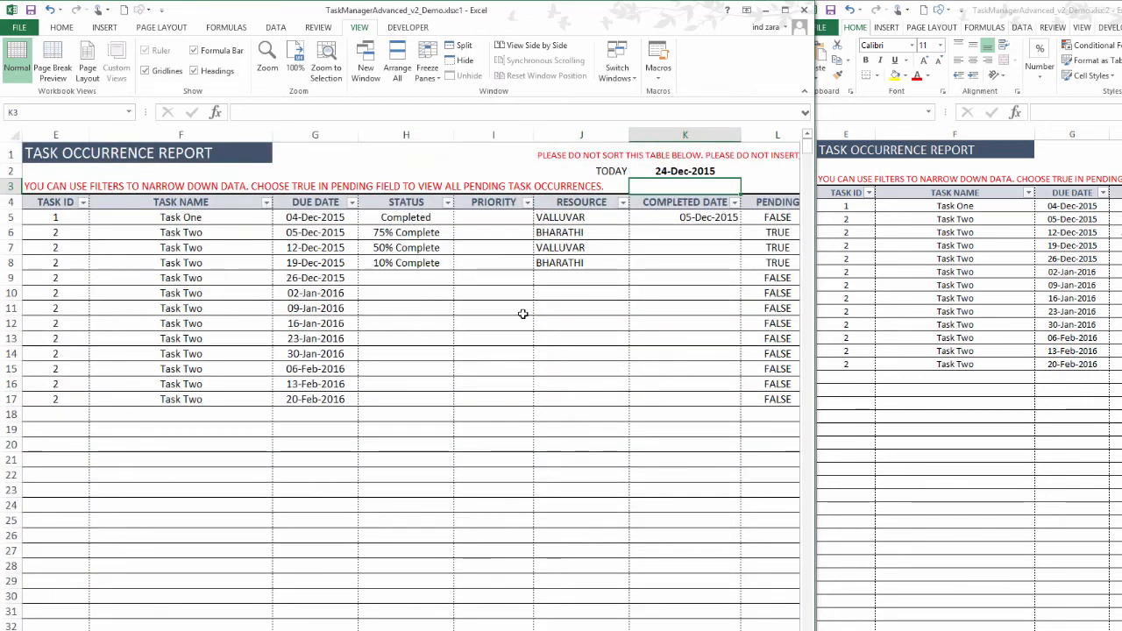
{"action": "left_click", "coordinate": [785, 10]}
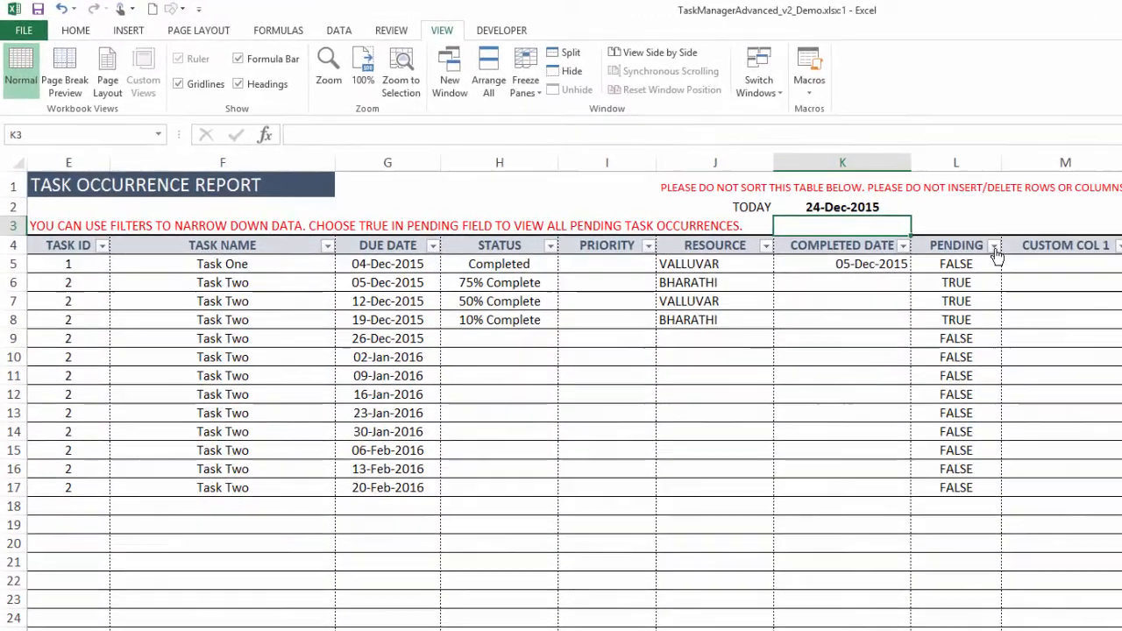
{"action": "left_click", "coordinate": [808, 200]}
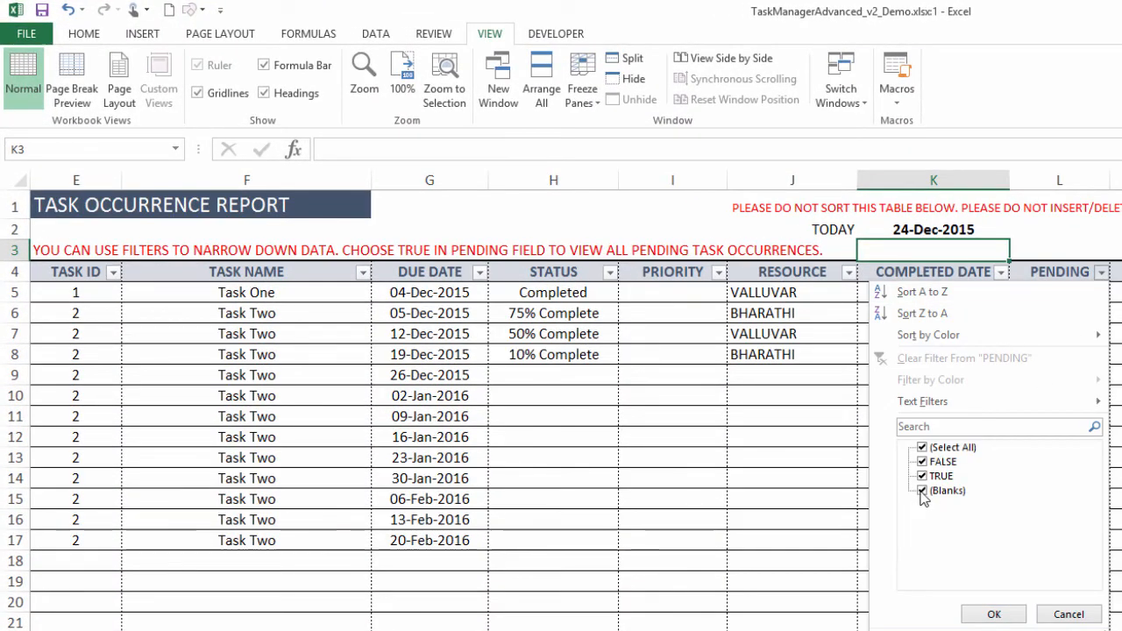
{"action": "left_click", "coordinate": [921, 462]}
{"action": "left_click", "coordinate": [923, 490]}
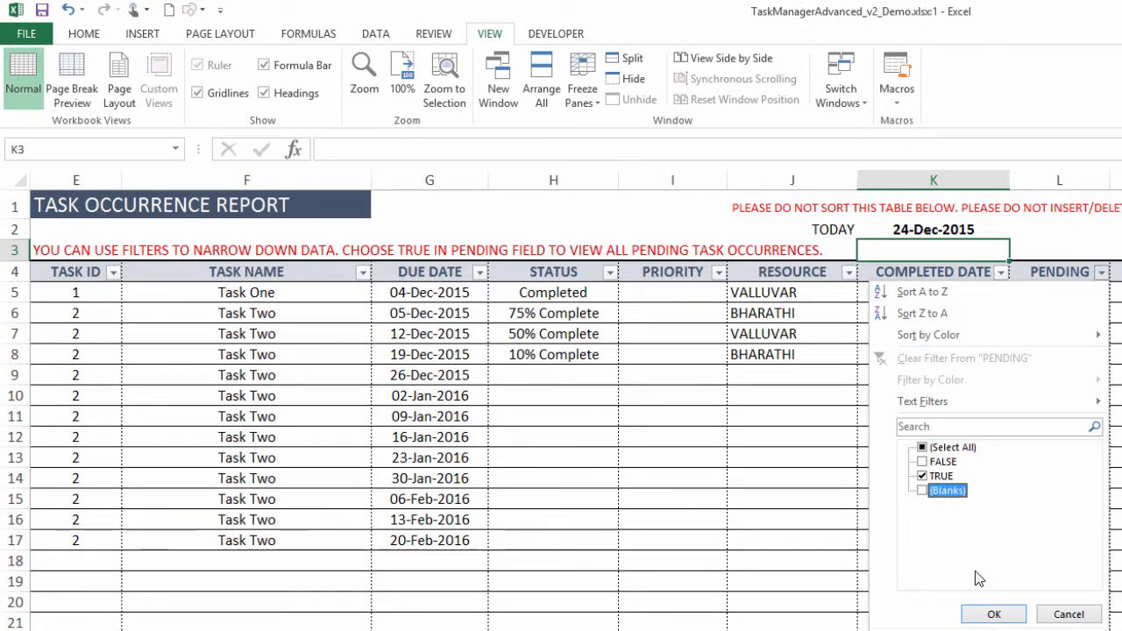
{"action": "left_click", "coordinate": [995, 614]}
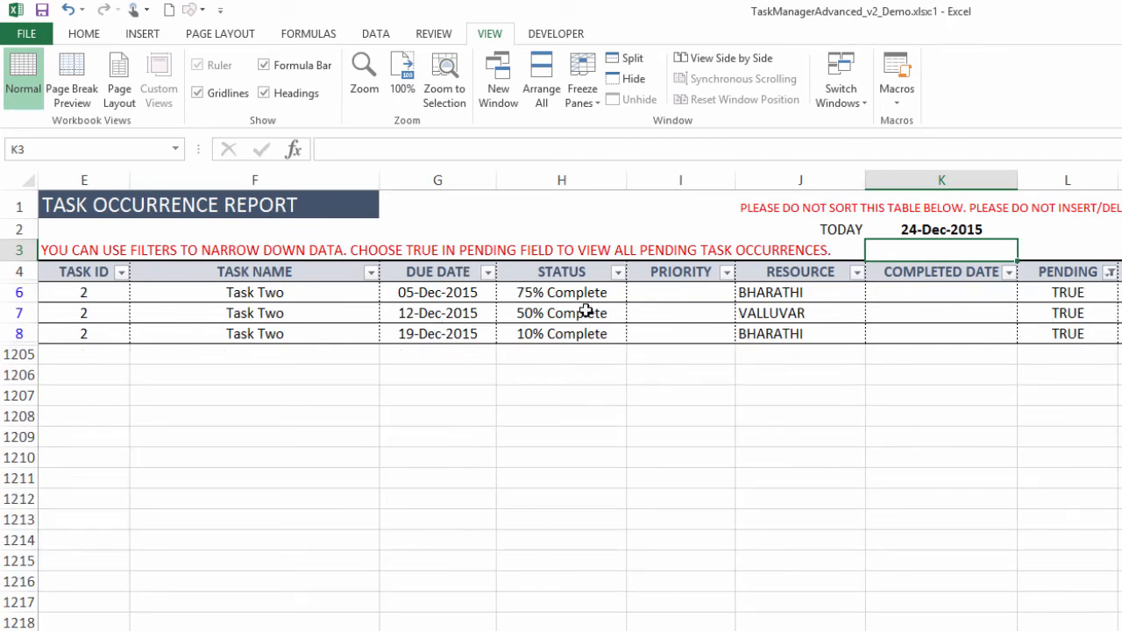
Filter the Resource column to only the resource assigned to Task Two's 05-Dec-2015 occurrence.
{"action": "left_click", "coordinate": [857, 272]}
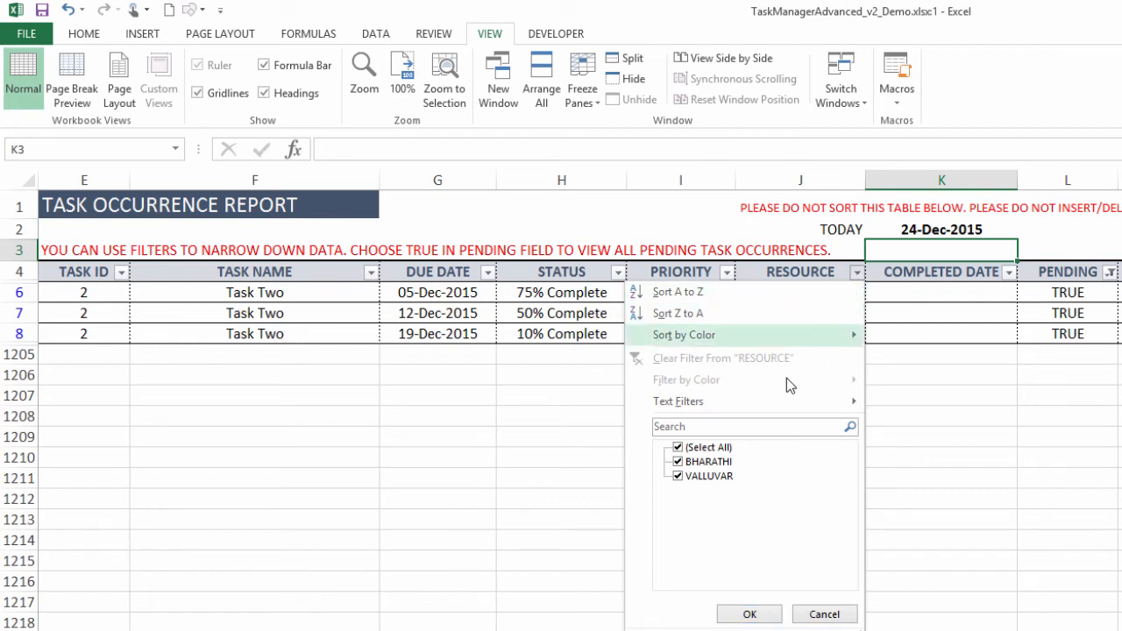
{"action": "left_click", "coordinate": [679, 476]}
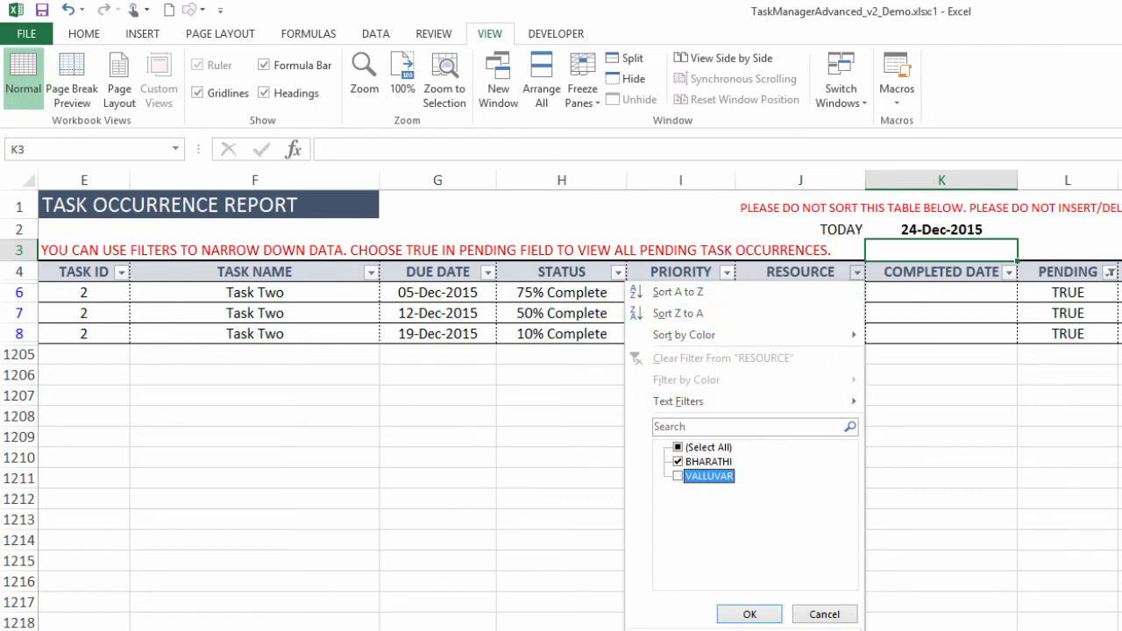
{"action": "left_click", "coordinate": [777, 614]}
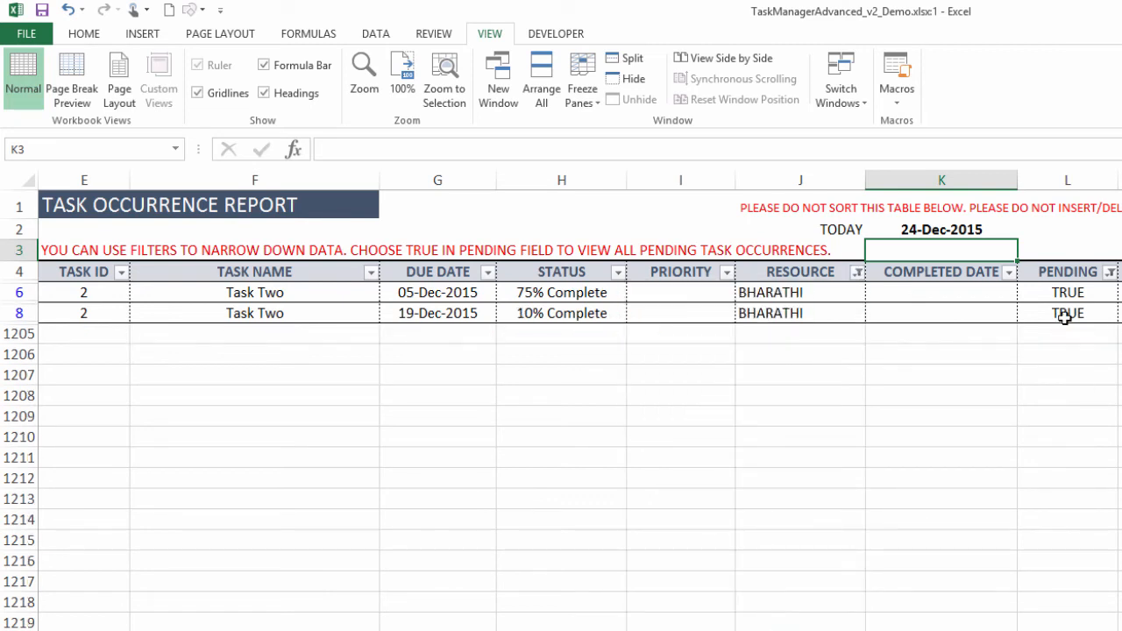
Reset the Resource and Pending column filters to include all values in the task occurrence report.
{"action": "left_click", "coordinate": [857, 273]}
{"action": "left_click", "coordinate": [715, 448]}
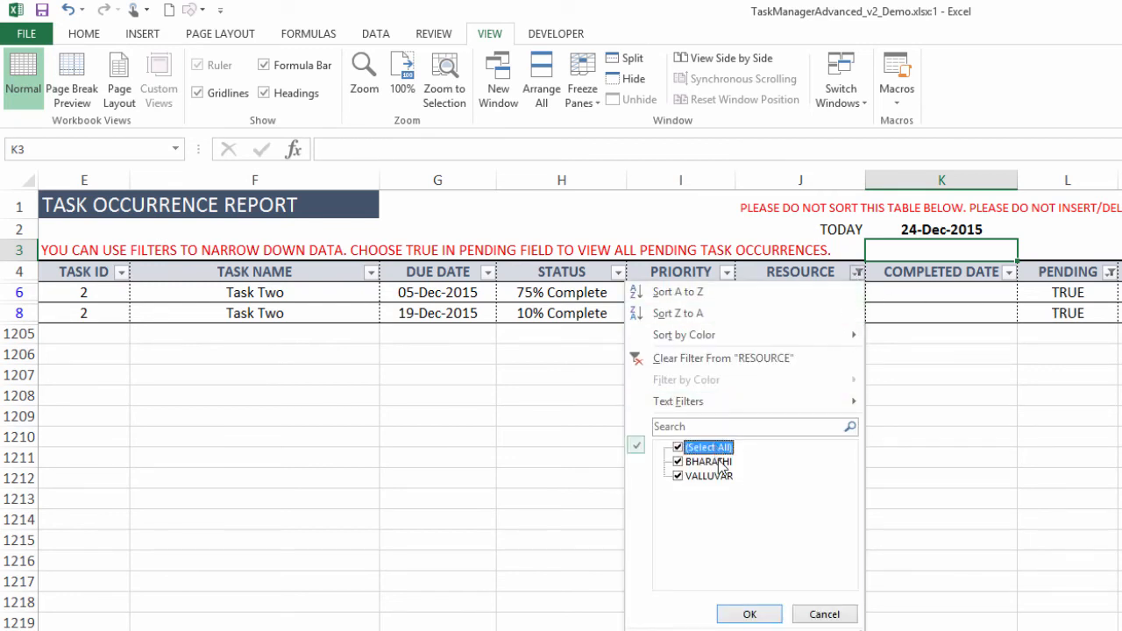
{"action": "left_click", "coordinate": [749, 614]}
{"action": "left_click", "coordinate": [1108, 283]}
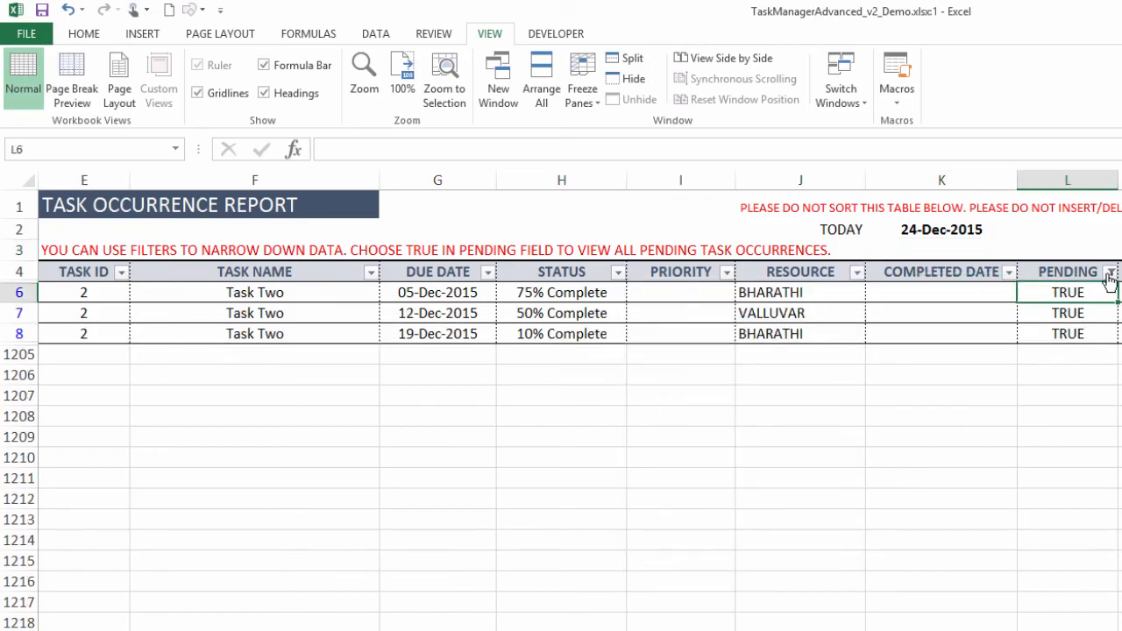
{"action": "left_click", "coordinate": [1110, 273]}
{"action": "left_click", "coordinate": [958, 448]}
{"action": "left_click", "coordinate": [989, 613]}
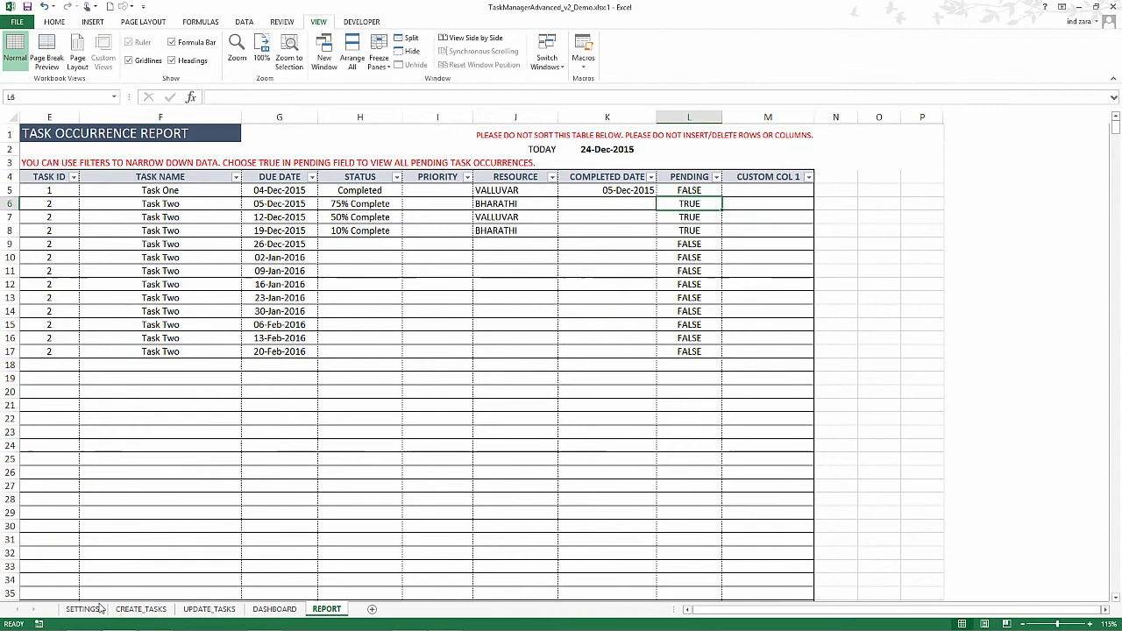
Open the SETTINGS sheet.
{"action": "left_click", "coordinate": [99, 609]}
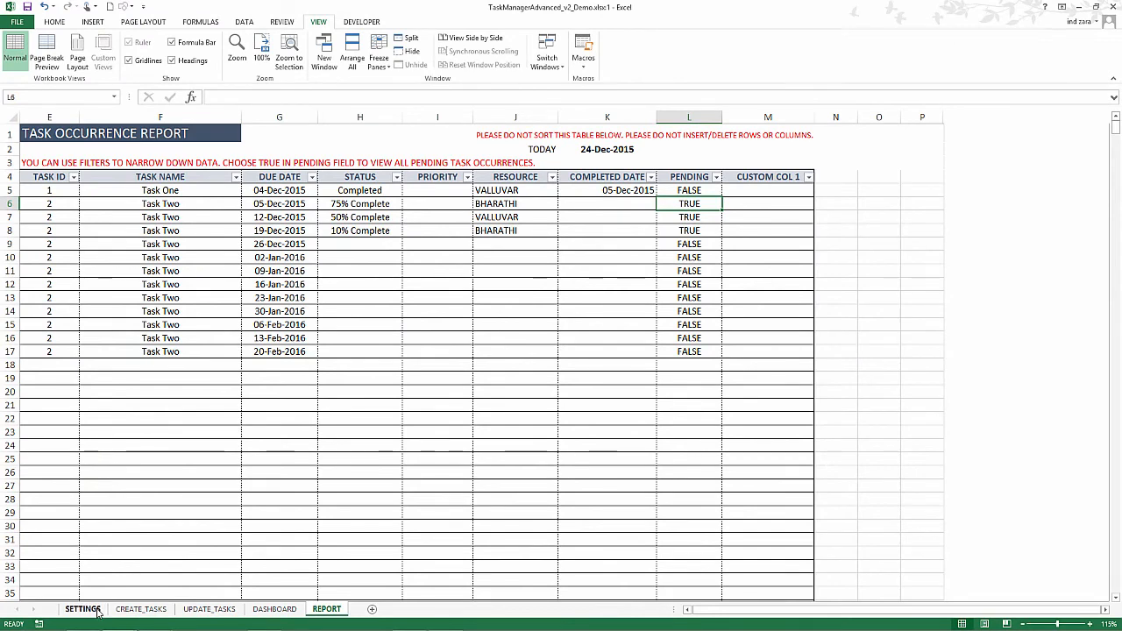